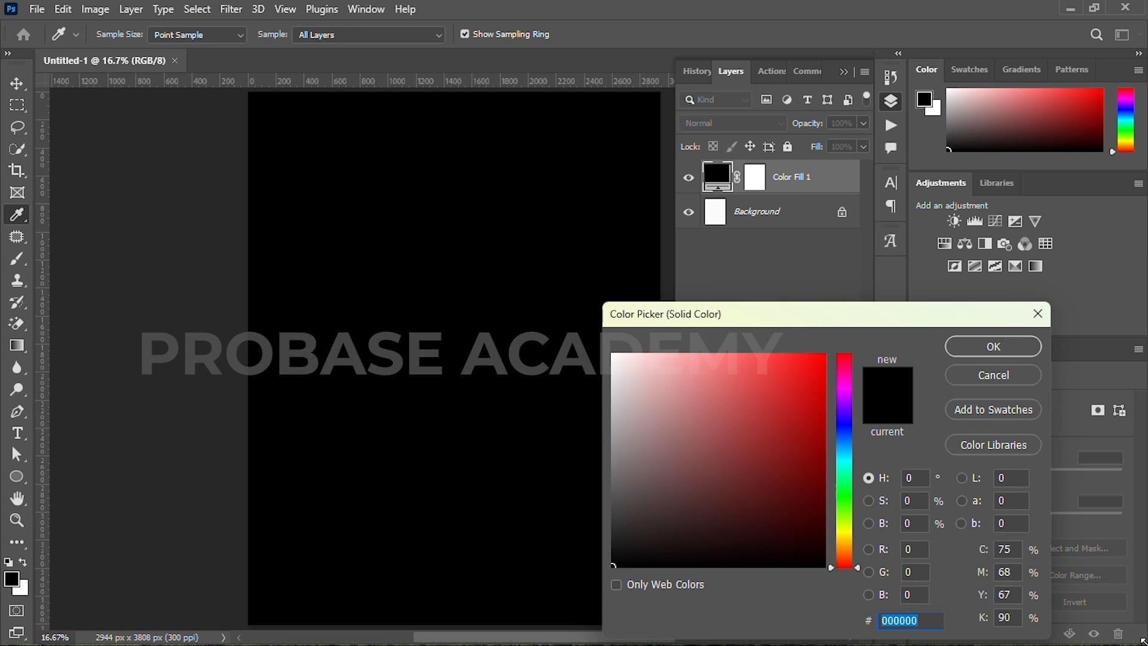
# Set the solid color fill layer to dark green 044735.
pyautogui.write('44')
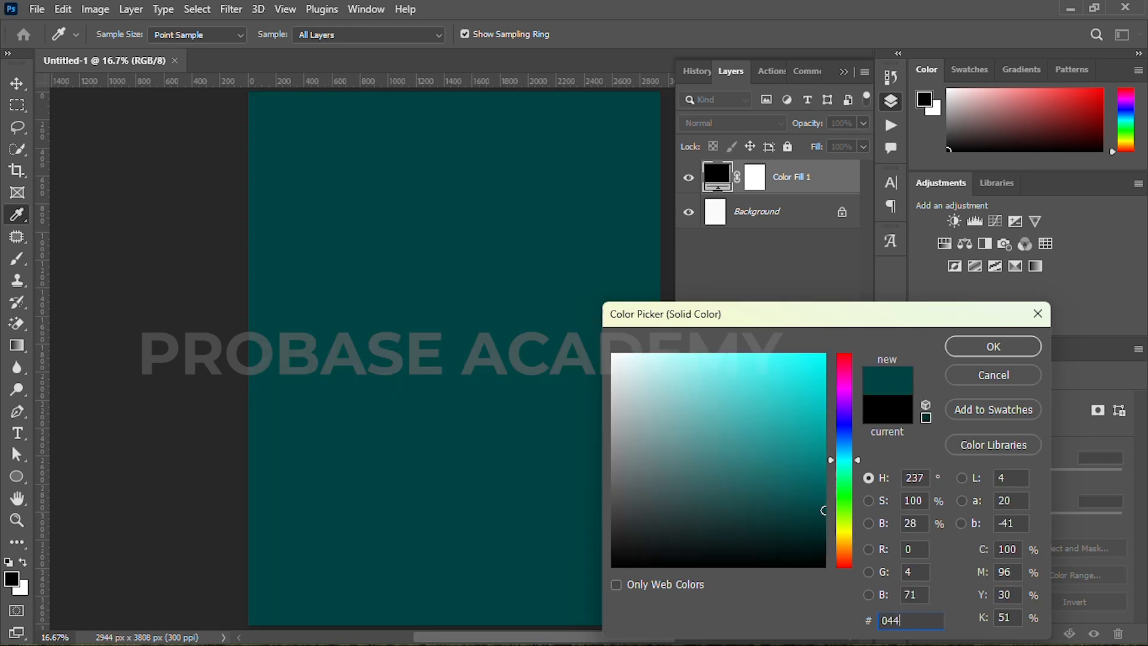
pyautogui.write('735')
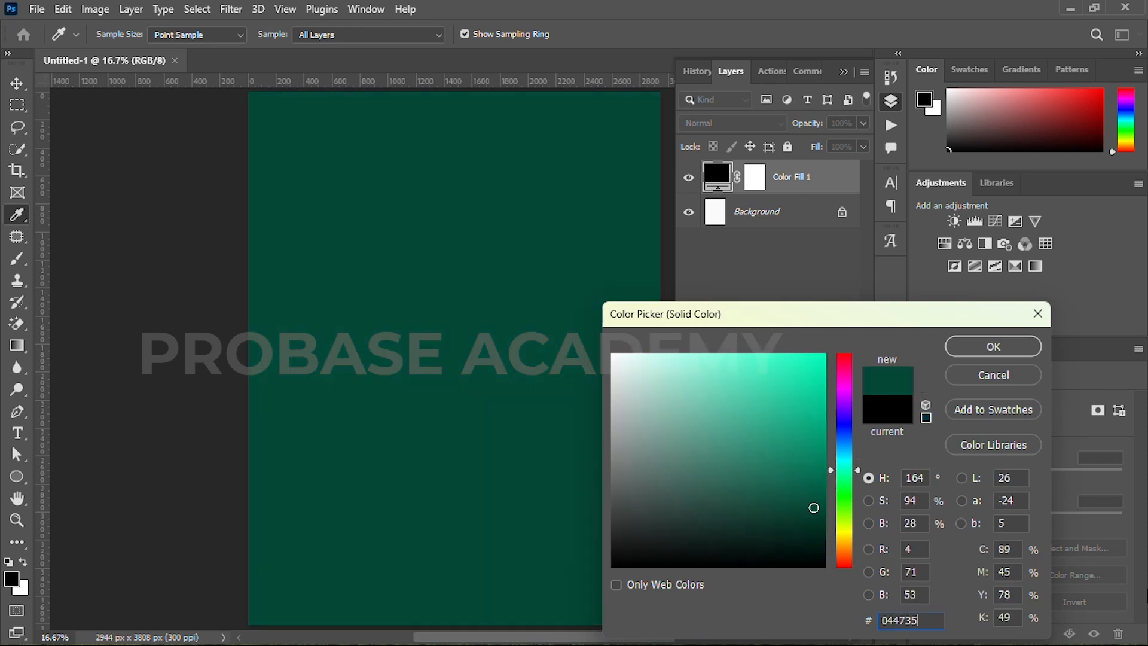
pyautogui.click(991, 359)
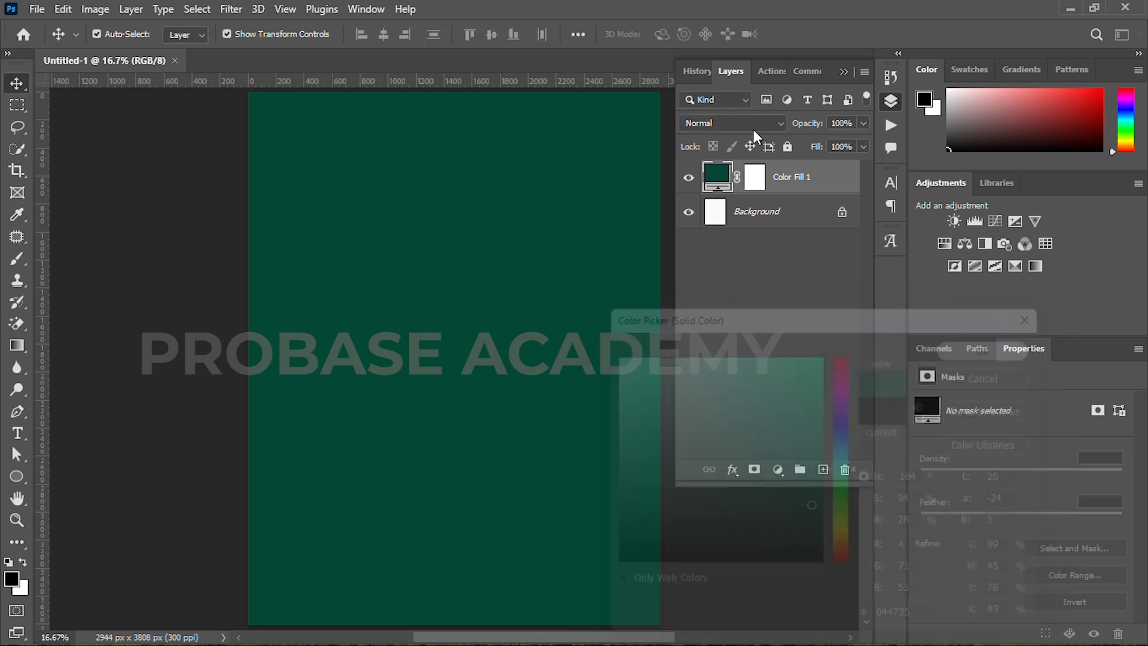
# Draw a rectangle about 1344 by 1665 px near the middle of the canvas and fill it with white.
pyautogui.rightClick(24, 473)
pyautogui.click(73, 474)
pyautogui.moveTo(381, 225); pyautogui.dragTo(569, 458)
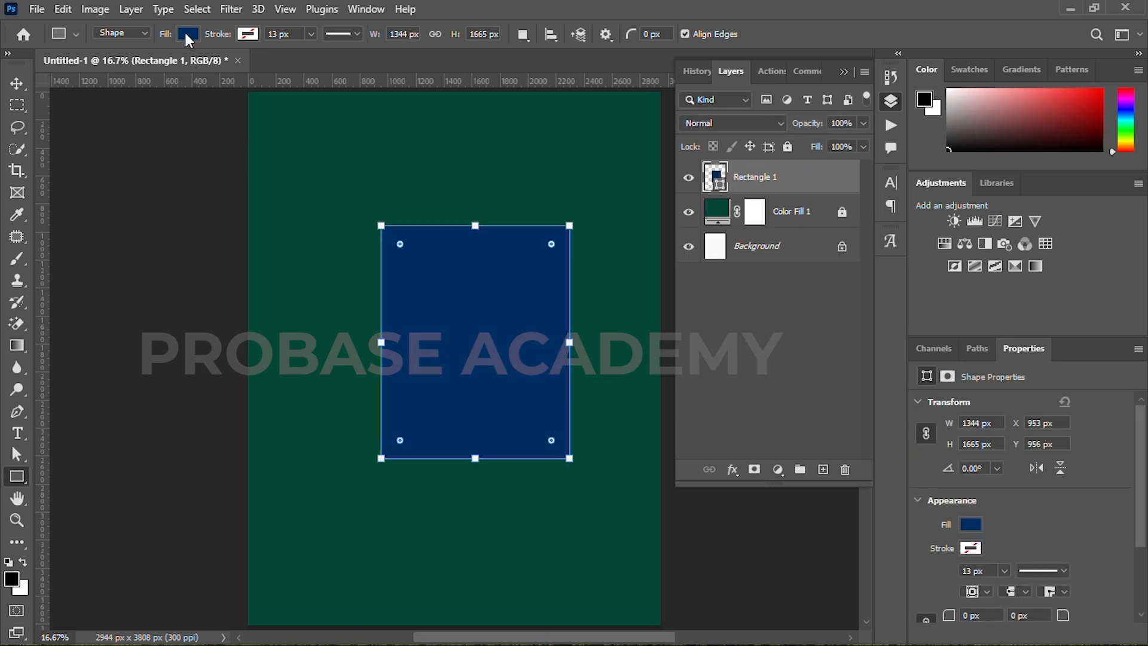
pyautogui.click(185, 33)
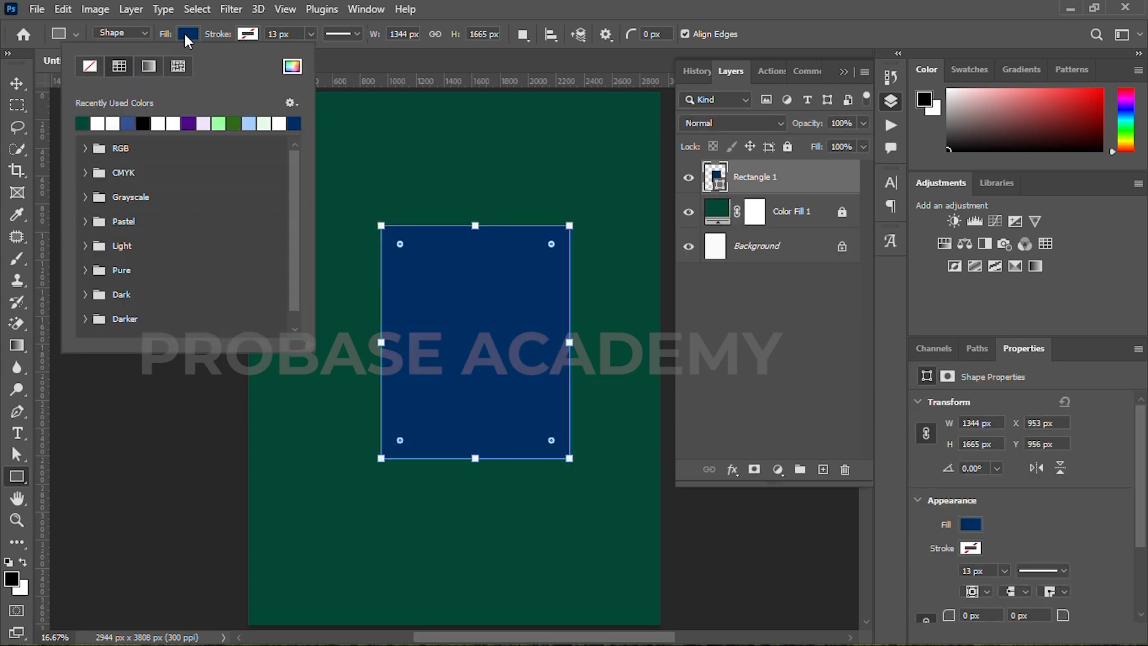
pyautogui.click(174, 123)
# Set the rectangle's stroke color to bright green 02fa7d.
pyautogui.click(249, 33)
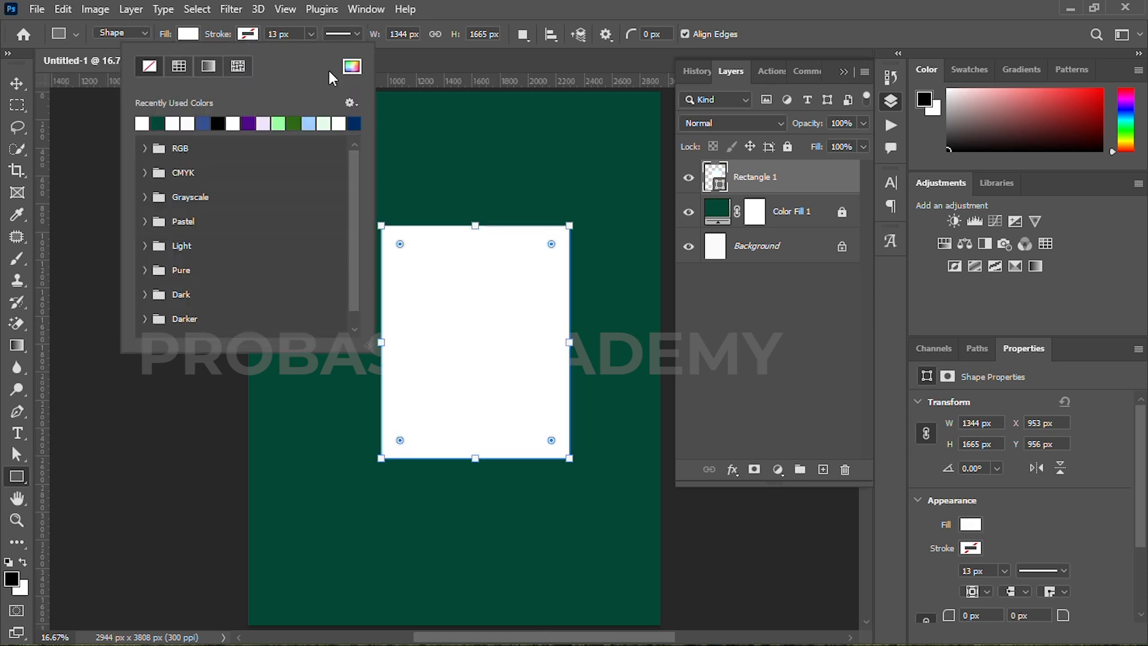
pyautogui.click(353, 67)
pyautogui.write('02')
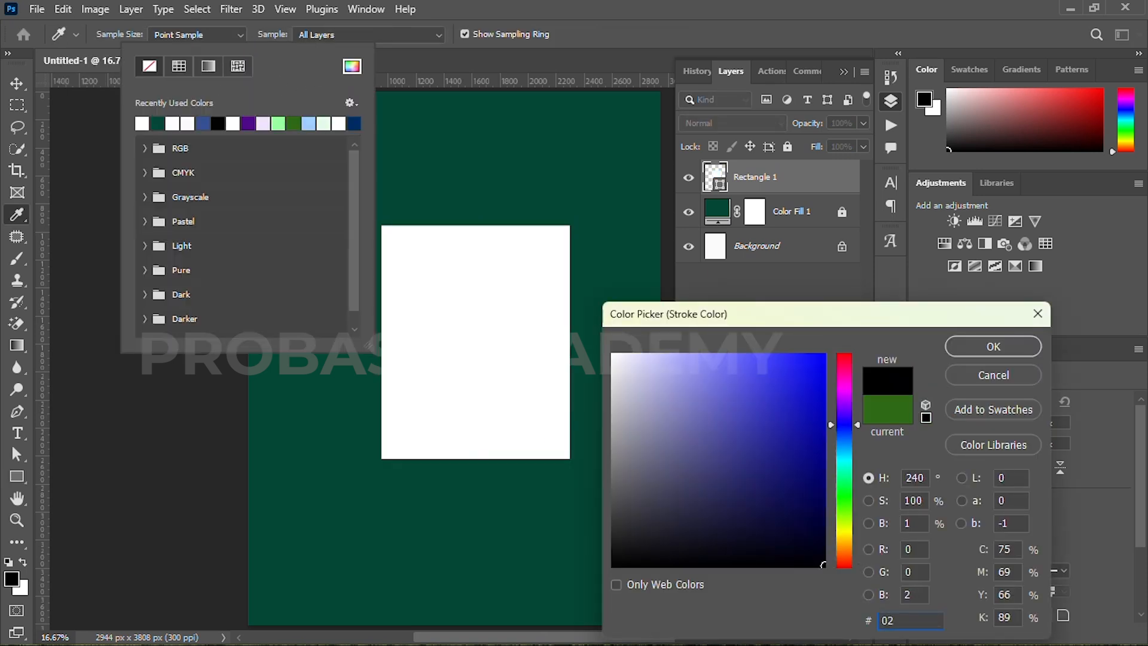
pyautogui.write('fa')
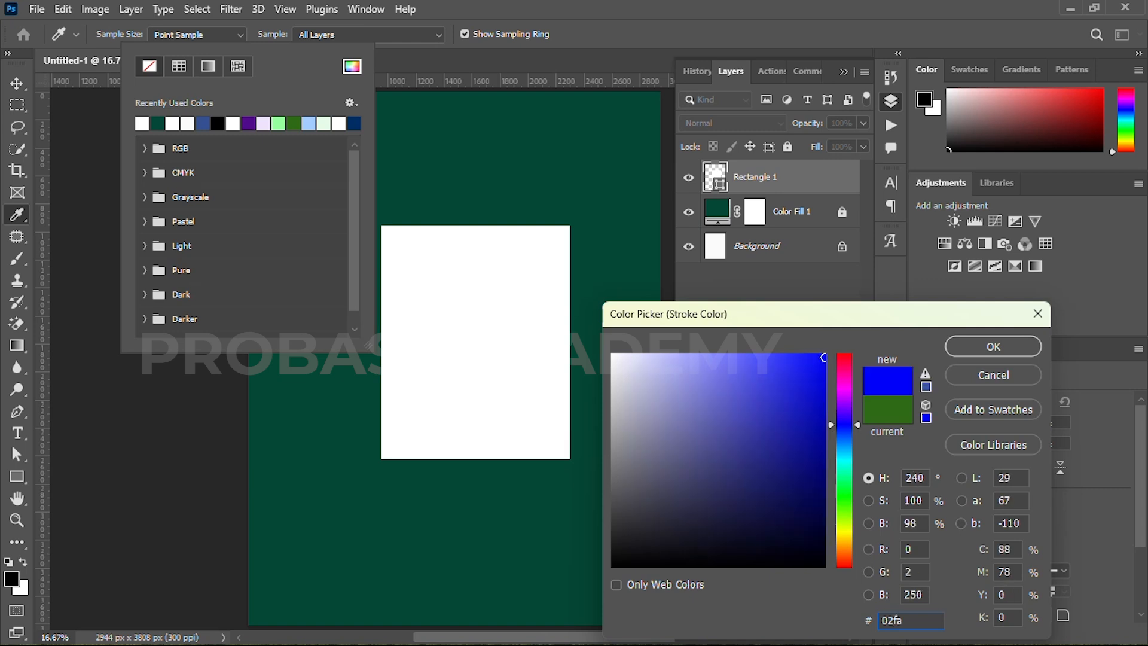
pyautogui.write('7d')
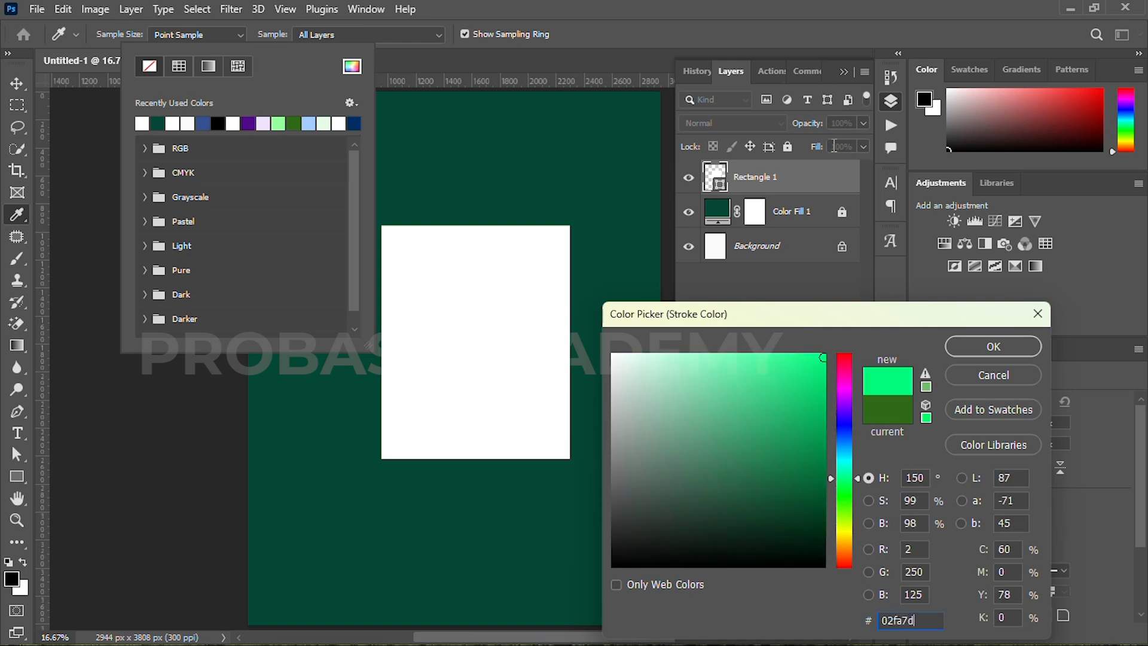
pyautogui.click(961, 350)
# Thicken the rectangle's stroke to about 153 px and round its corners to about 71 px.
pyautogui.click(250, 36)
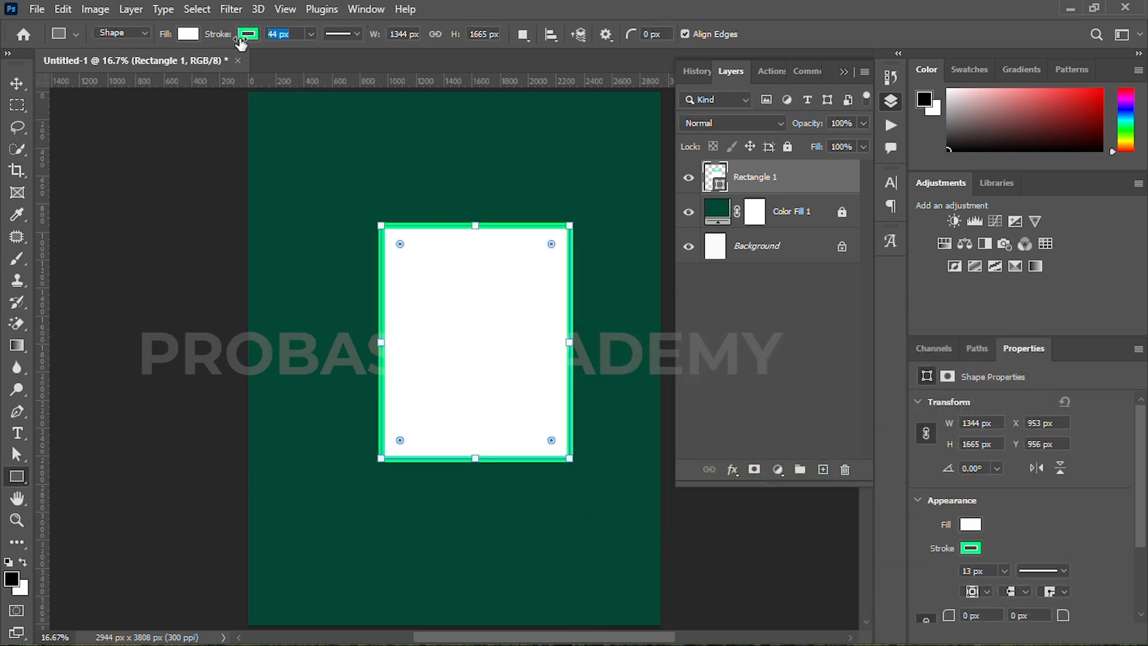
pyautogui.moveTo(257, 45); pyautogui.dragTo(297, 51)
pyautogui.moveTo(400, 244); pyautogui.dragTo(387, 233)
# Move the rectangle to the horizontal center of the canvas, at about X 800 px and Y 1017 px.
pyautogui.press('v')
pyautogui.click(141, 162)
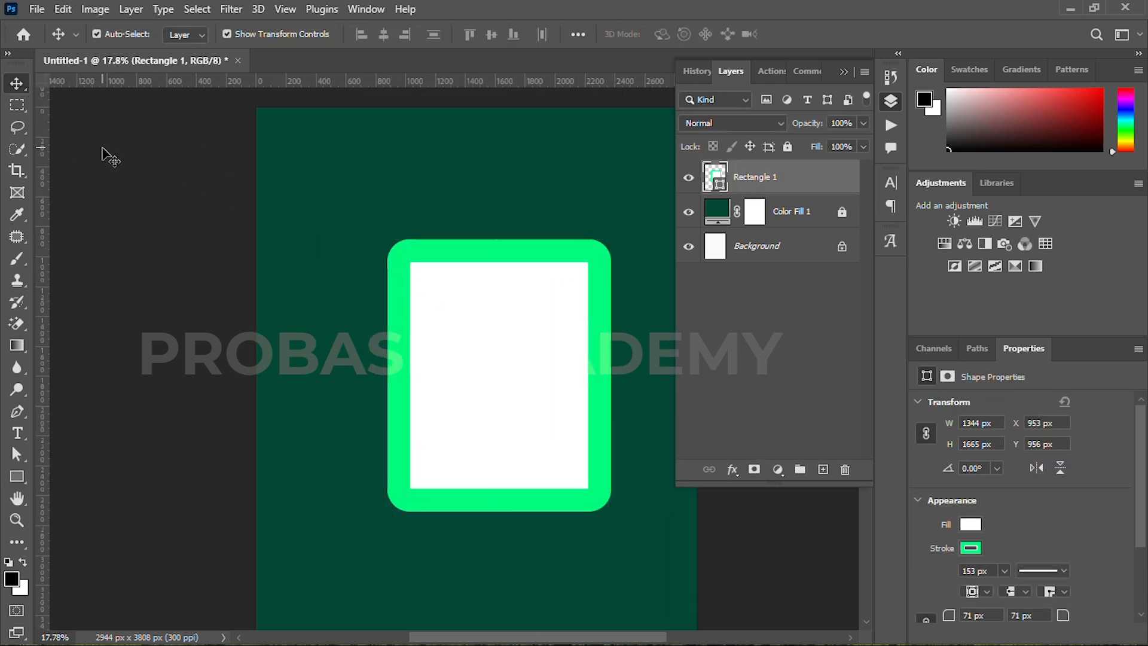
pyautogui.click(102, 154)
pyautogui.scroll(-1, 487, 326)
pyautogui.moveTo(413, 321); pyautogui.dragTo(417, 341)
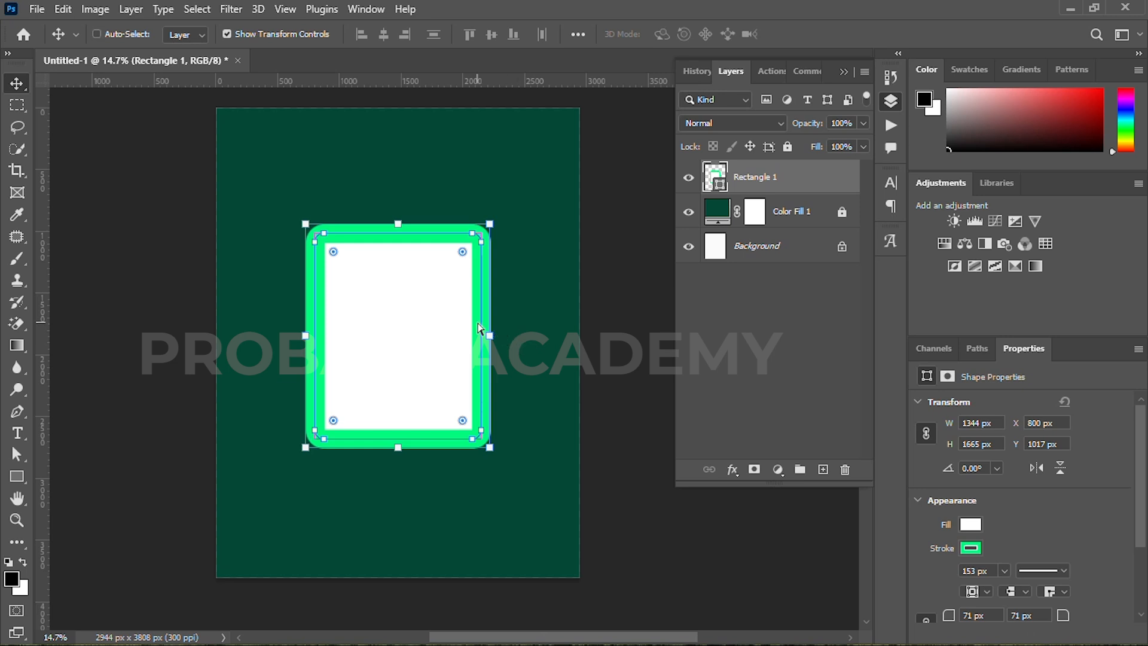
# Duplicate the rectangle and rotate the original behind it about 11 degrees clockwise.
pyautogui.hotkey('ctrl', 'j')
pyautogui.click(795, 218)
pyautogui.moveTo(507, 336); pyautogui.dragTo(536, 360)
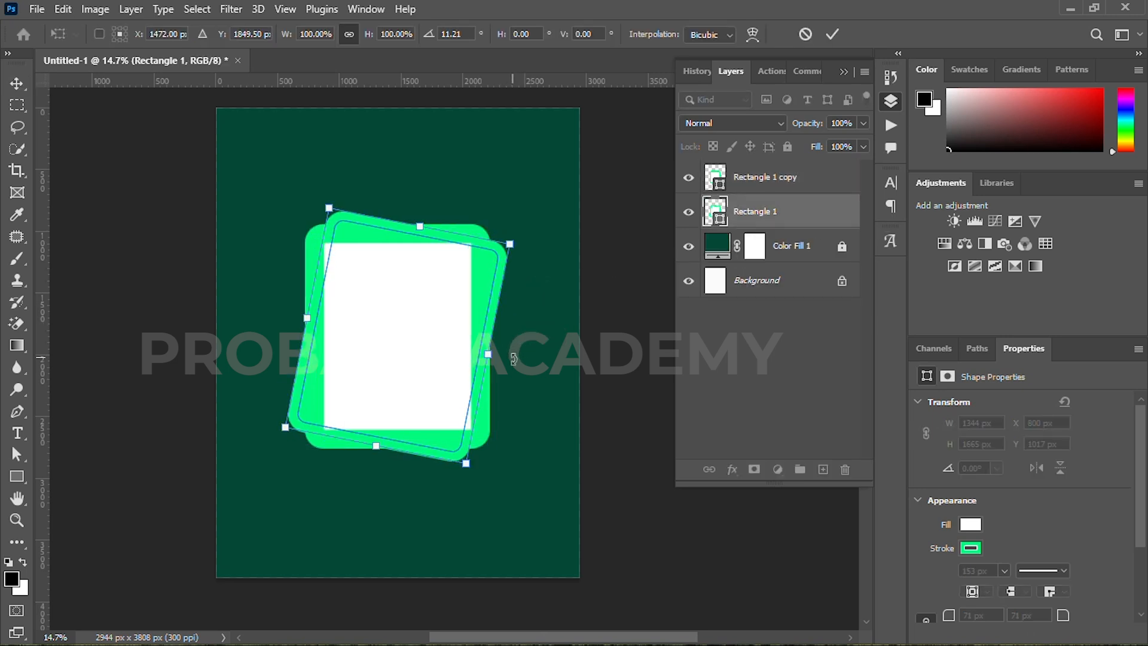
pyautogui.click(838, 35)
# Change the stroke color of the upright front rectangle to light green aeffc1.
pyautogui.click(372, 350)
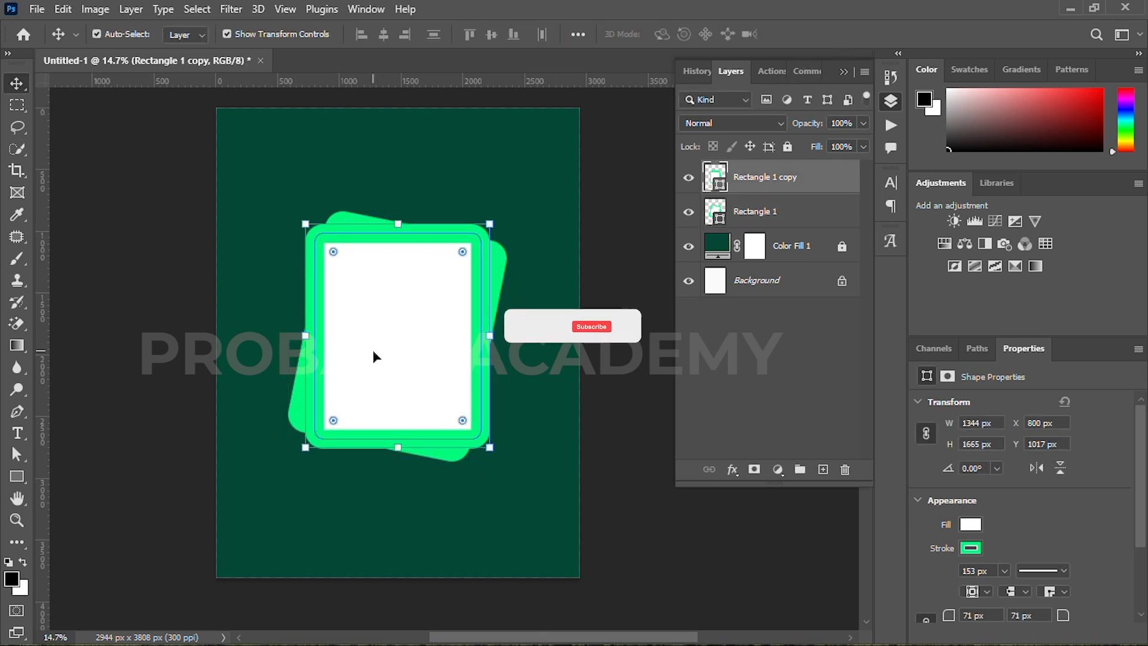
pyautogui.press('u')
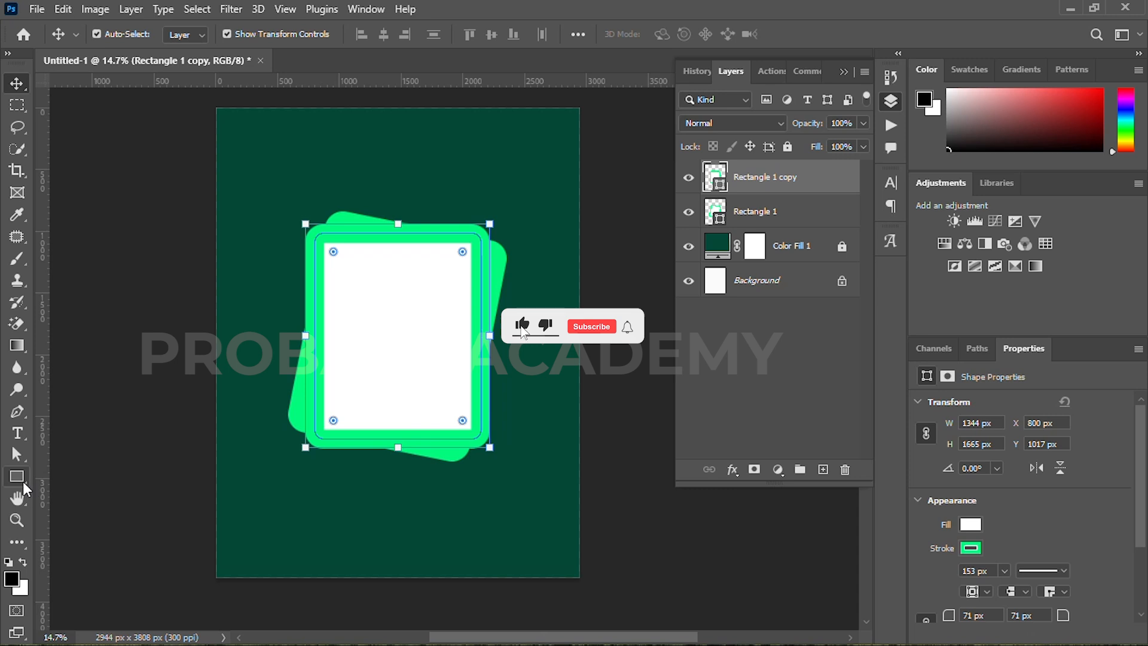
pyautogui.click(249, 34)
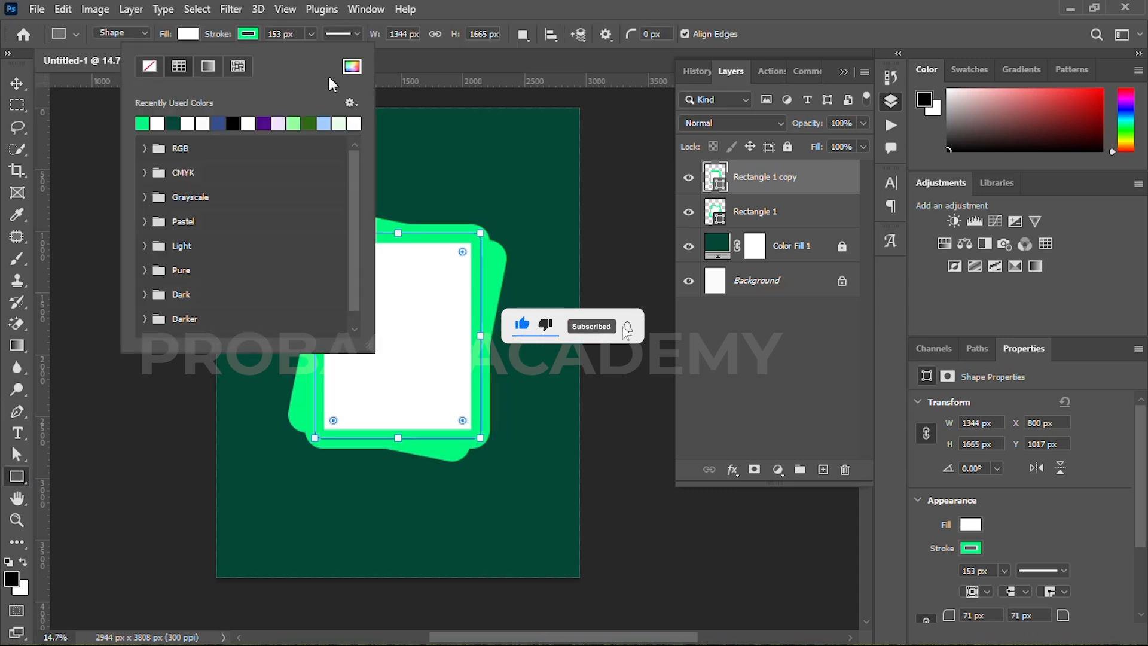
pyautogui.click(352, 67)
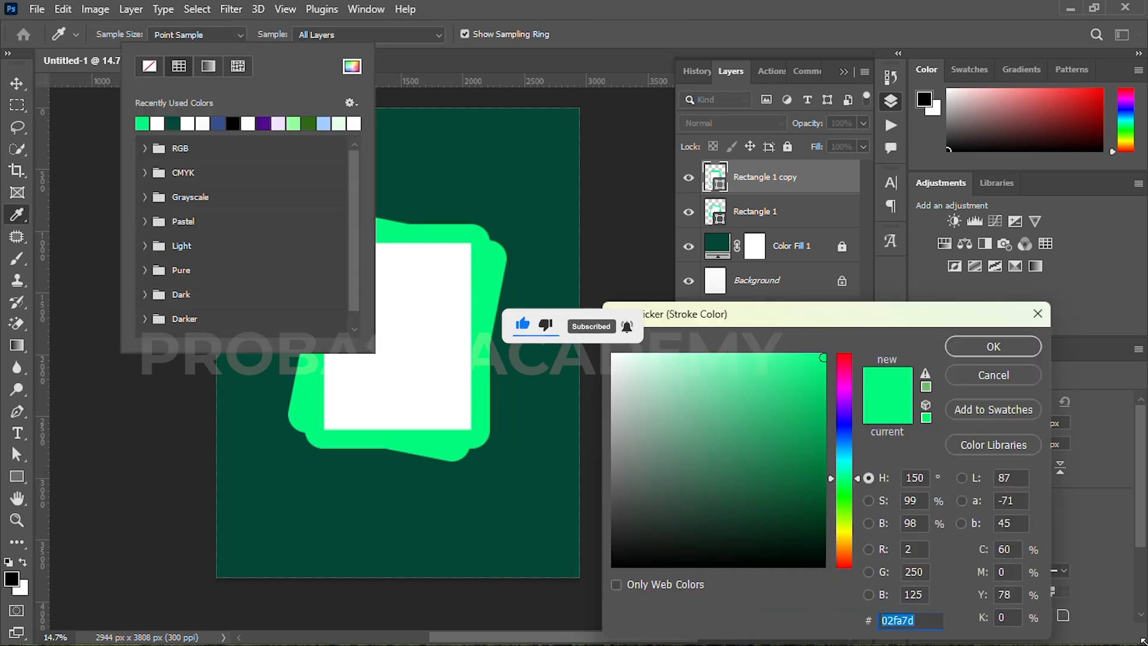
pyautogui.write('ae')
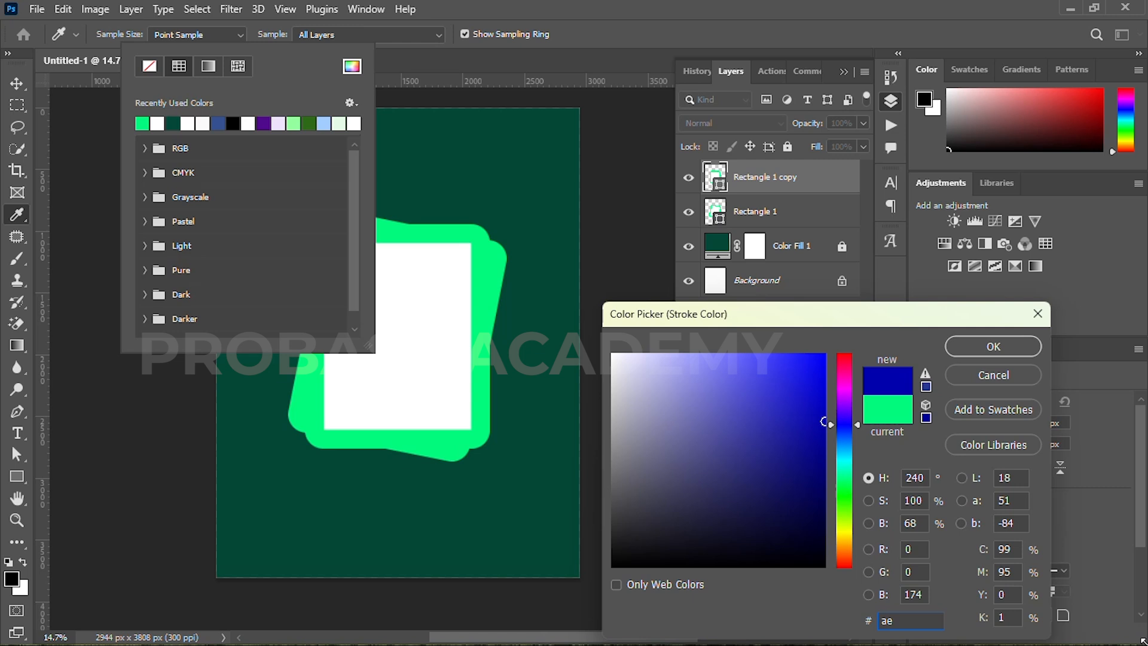
pyautogui.write('ffc1')
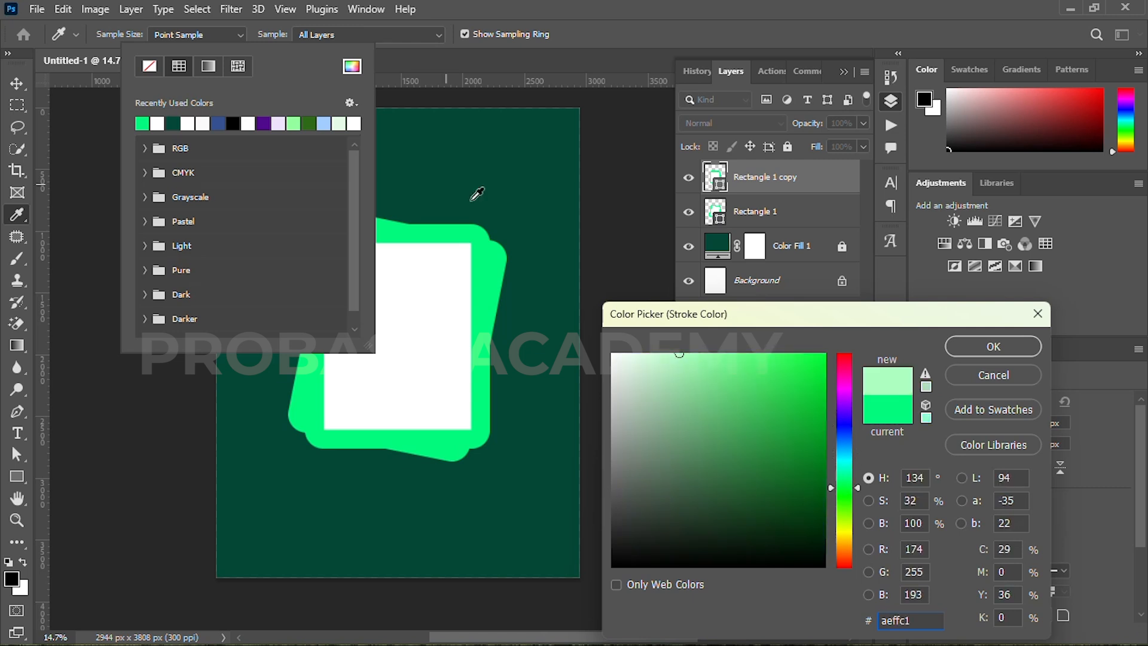
pyautogui.click(972, 349)
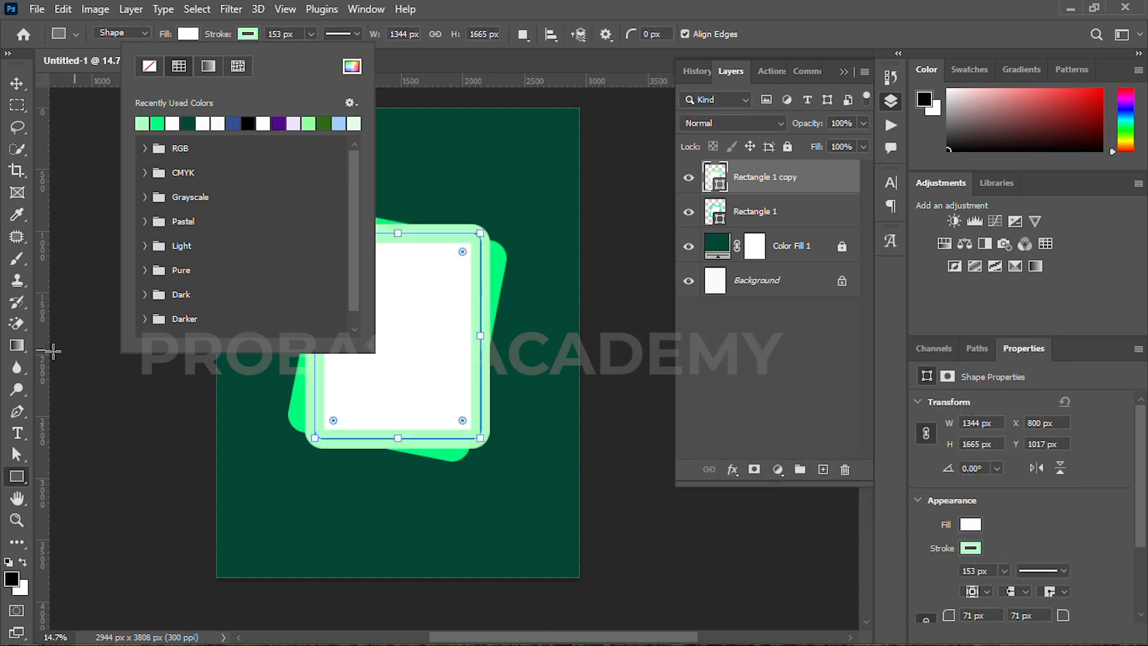
pyautogui.click(16, 85)
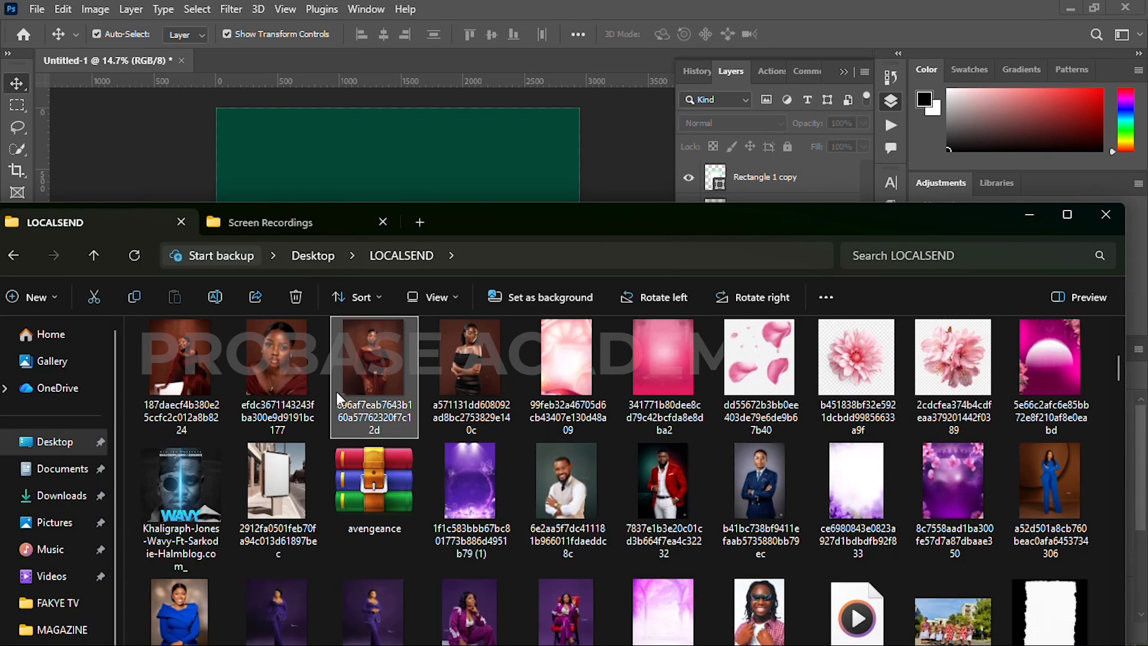
# Place the portrait of the woman in the dark red dress over the frame and clip it to Rectangle 1 copy.
pyautogui.moveTo(340, 398); pyautogui.dragTo(416, 177)
pyautogui.moveTo(398, 115); pyautogui.dragTo(399, 361)
pyautogui.moveTo(406, 466); pyautogui.dragTo(409, 333)
pyautogui.moveTo(403, 228); pyautogui.dragTo(404, 219)
pyautogui.press('Return')
pyautogui.keyDown('alt'); pyautogui.click(721, 186); pyautogui.keyUp('alt')
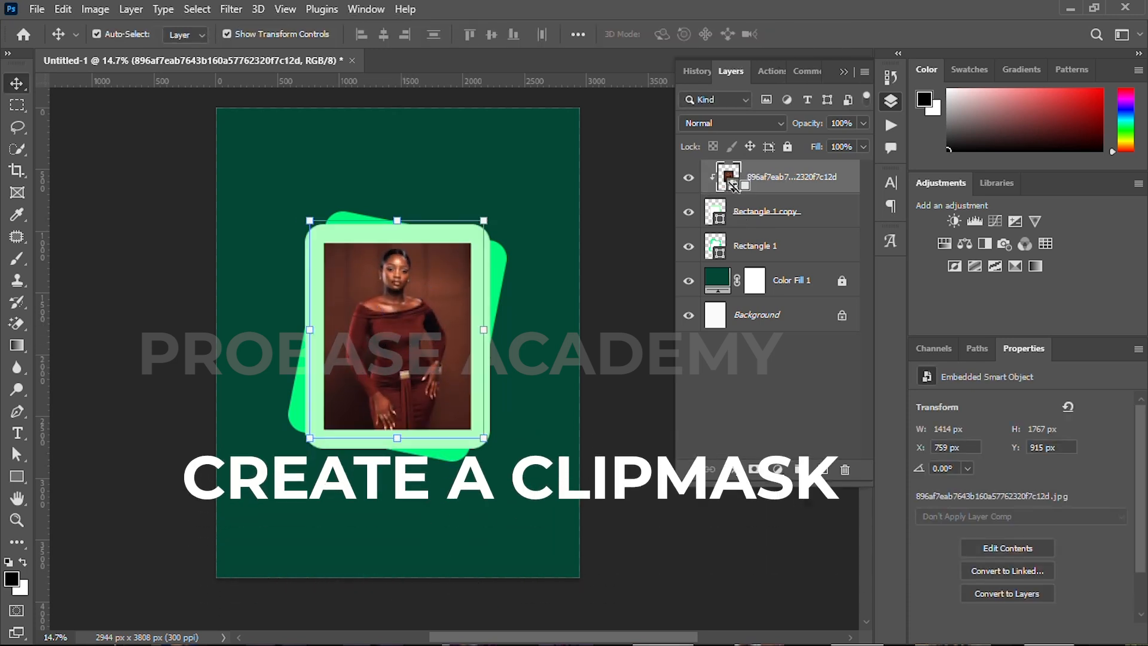
# Enlarge the clipped portrait to about 54% and reposition it so the head extends past the frame's inner top edge.
pyautogui.moveTo(391, 211); pyautogui.dragTo(395, 213)
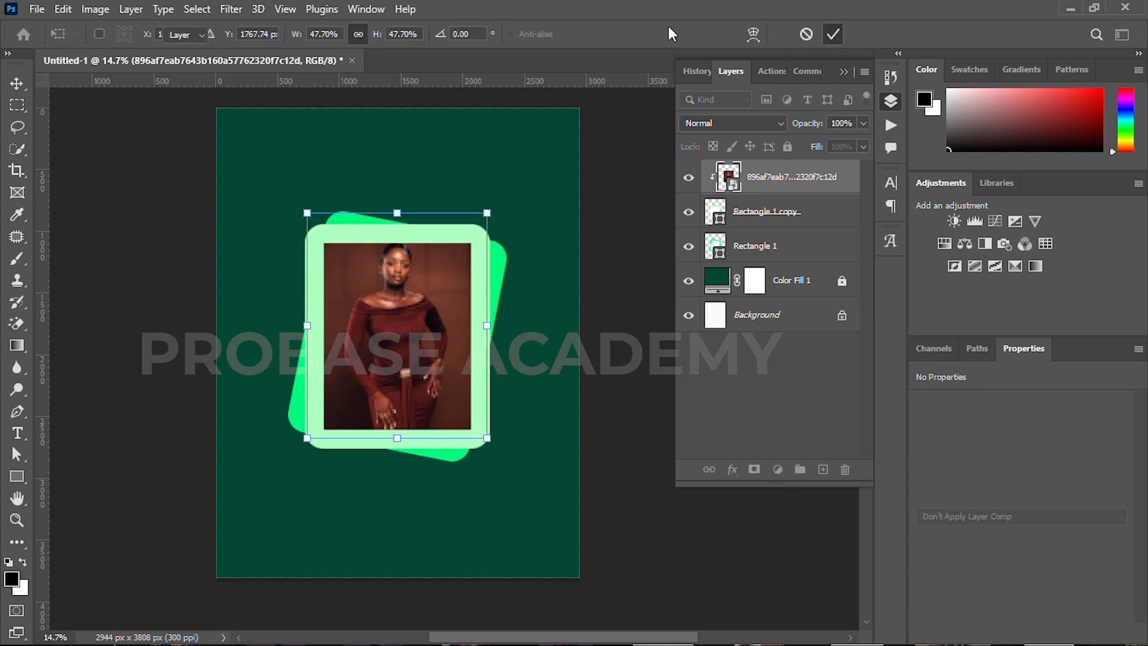
pyautogui.click(833, 33)
pyautogui.moveTo(398, 214); pyautogui.dragTo(400, 184)
pyautogui.moveTo(396, 266); pyautogui.dragTo(396, 279)
pyautogui.click(827, 34)
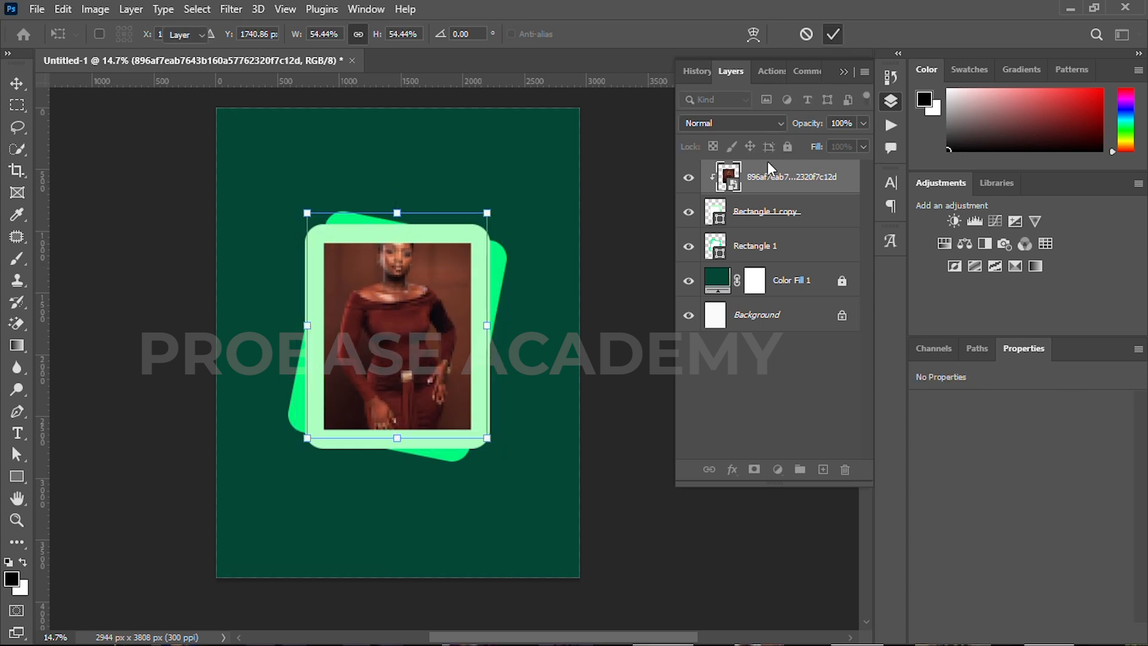
# Duplicate the portrait layer and rasterize the copy.
pyautogui.hotkey('ctrl', 'j')
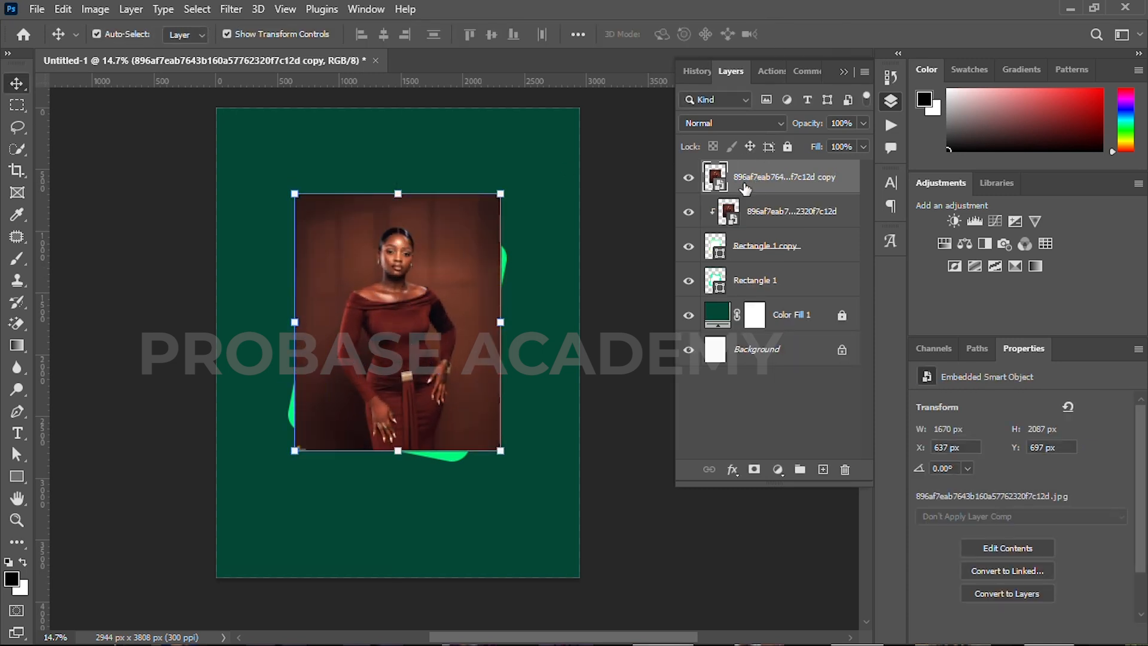
pyautogui.rightClick(771, 185)
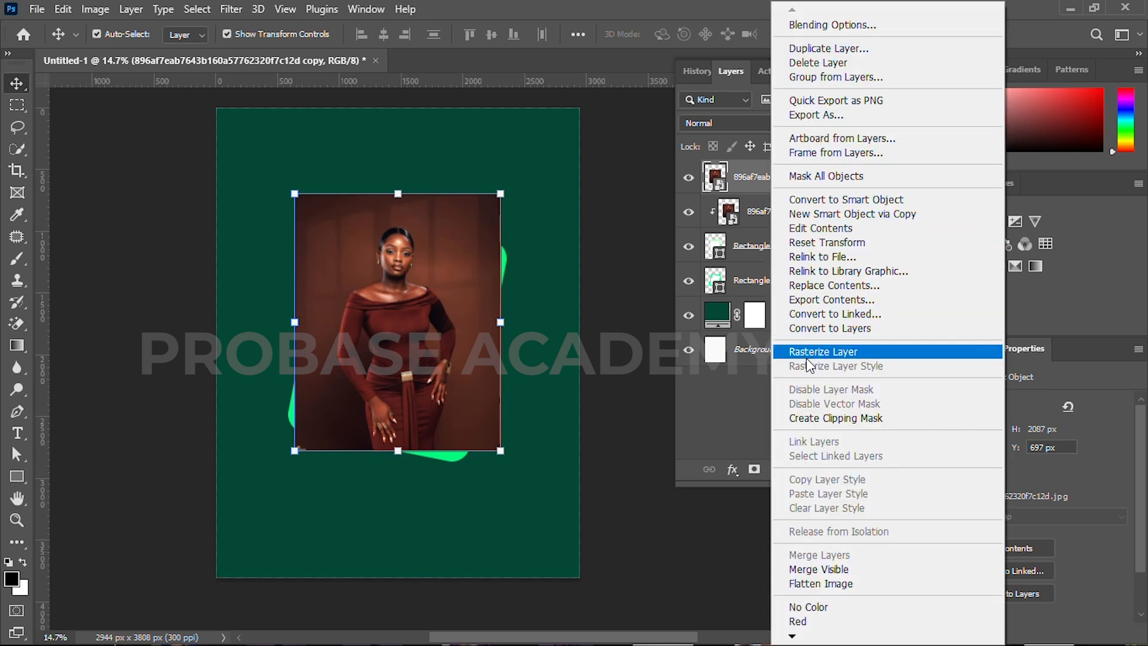
pyautogui.click(807, 358)
# Copy the woman from the rasterized portrait to her own layer using Select Subject, and delete the rasterized copy.
pyautogui.click(992, 435)
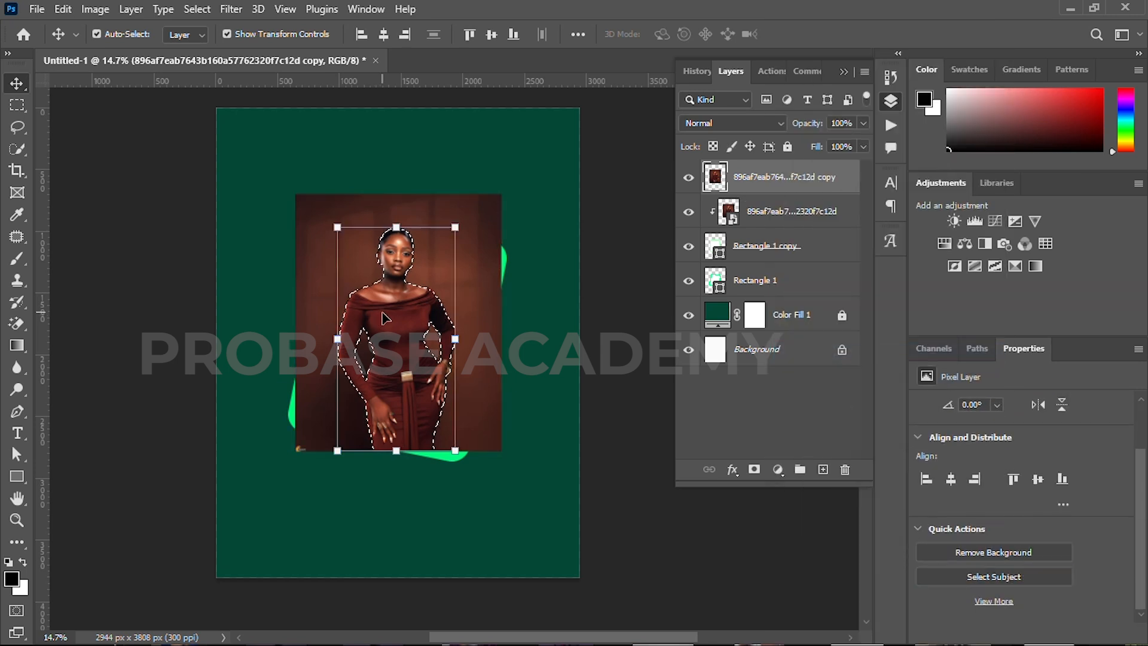
pyautogui.hotkey('ctrl', 'j')
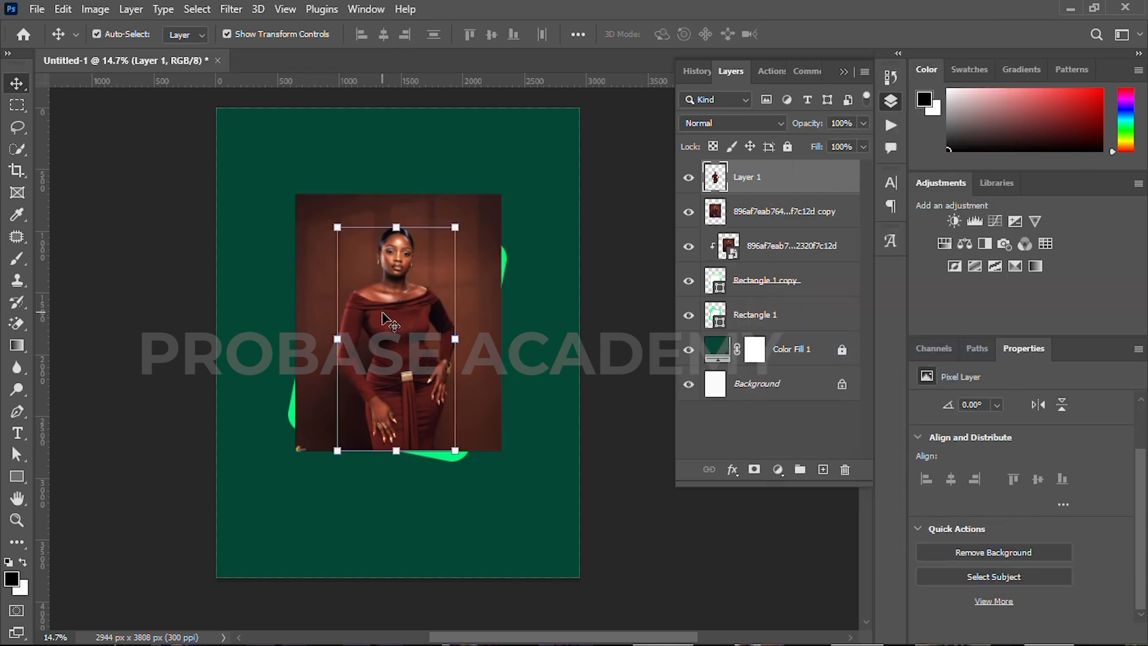
pyautogui.click(778, 217)
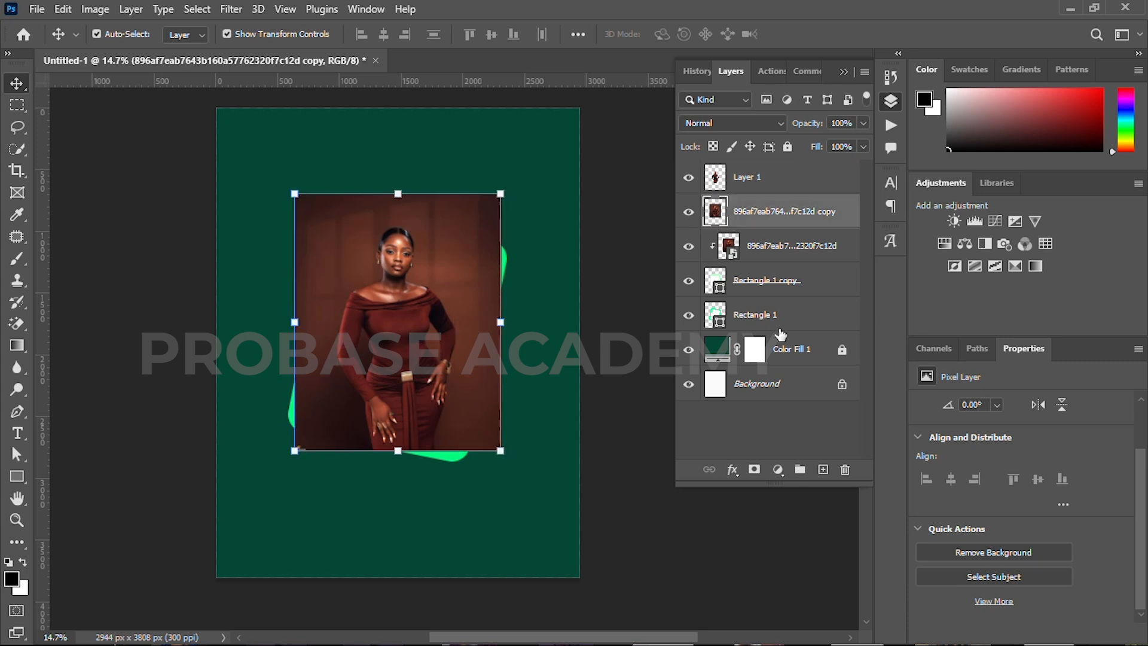
pyautogui.click(844, 470)
# Add a black layer mask to the cutout in Layer 1 and paint white over the head so it overlaps the frame.
pyautogui.click(778, 182)
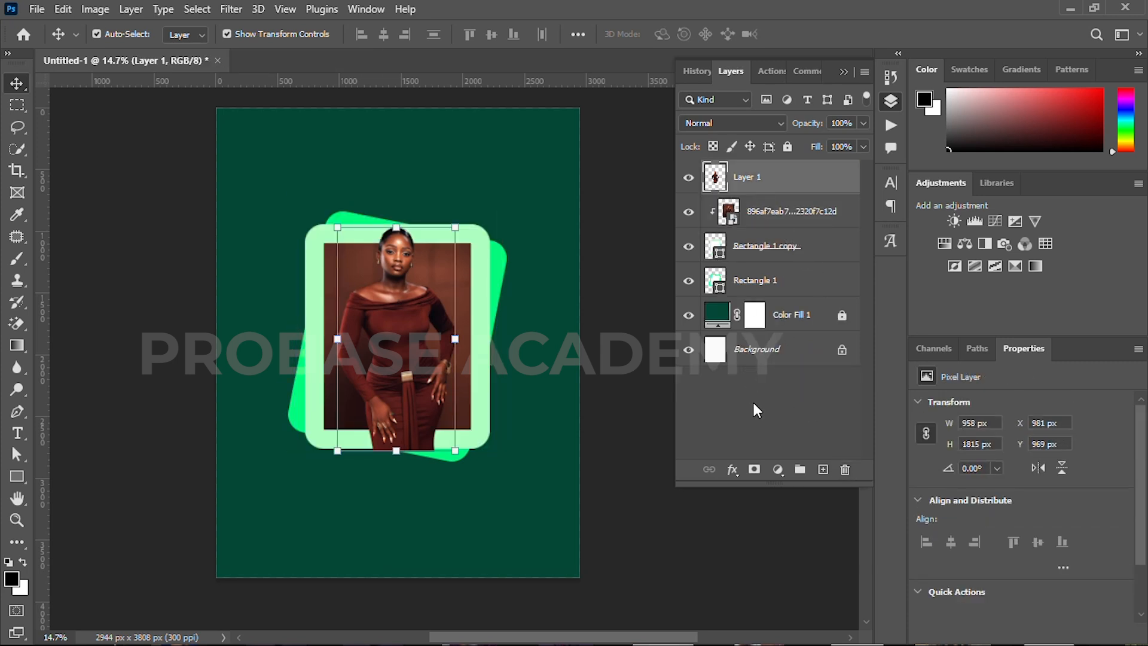
pyautogui.keyDown('alt'); pyautogui.click(754, 470); pyautogui.keyUp('alt')
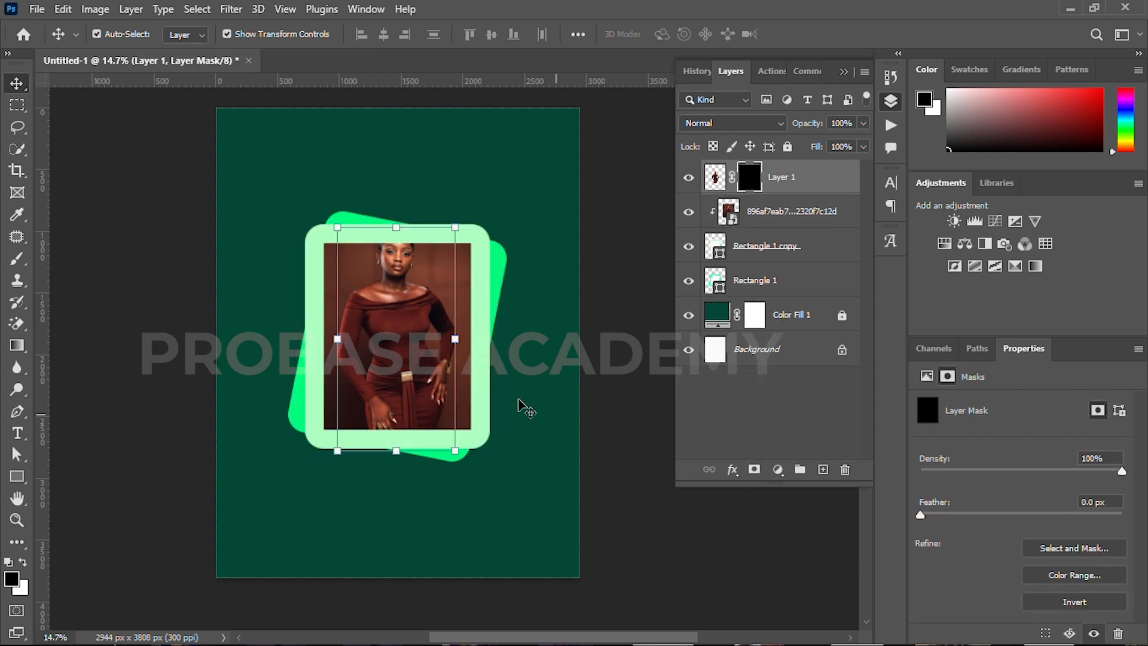
pyautogui.press('b')
pyautogui.click(23, 562)
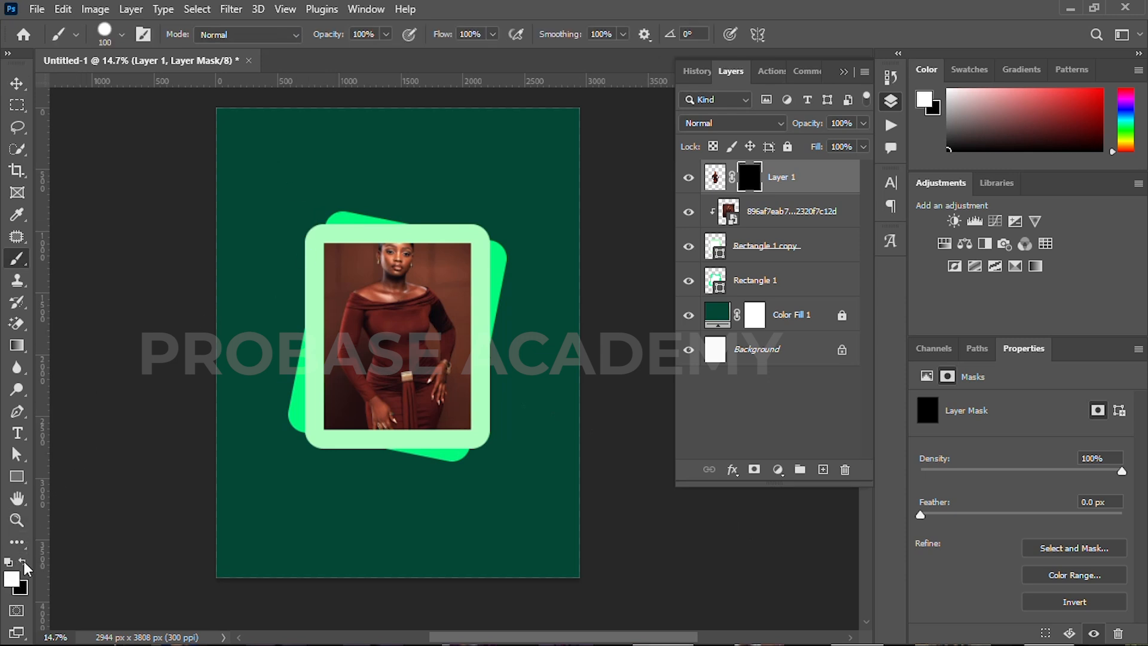
pyautogui.moveTo(384, 241); pyautogui.dragTo(405, 242)
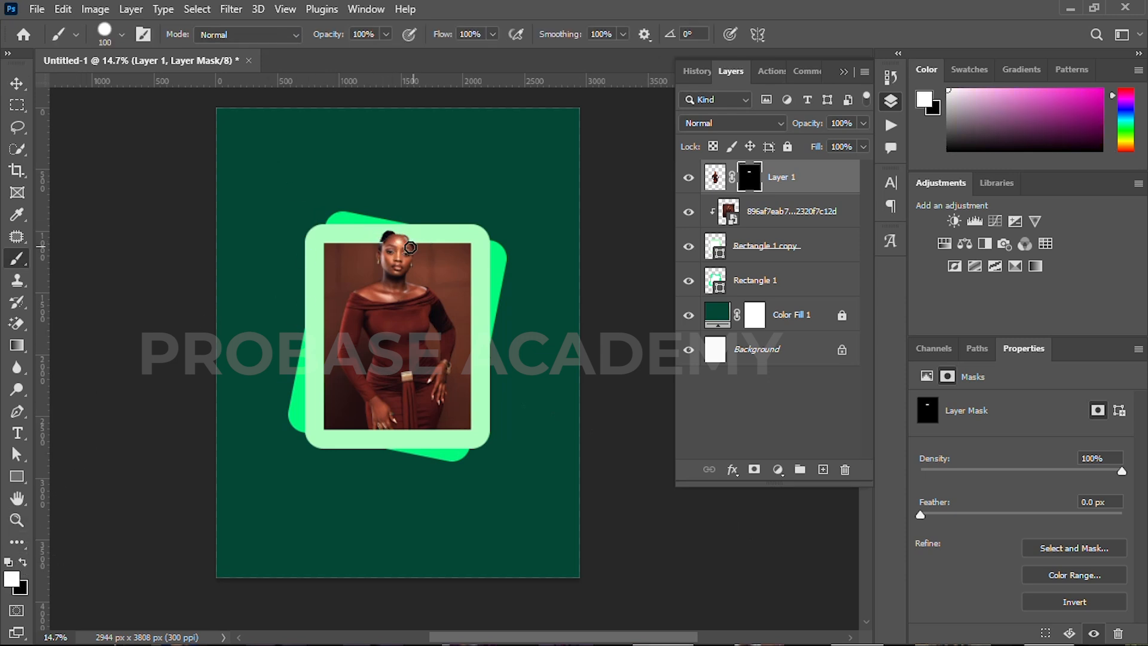
pyautogui.scroll(3, 389, 308)
pyautogui.scroll(8, 389, 311)
pyautogui.moveTo(384, 295)
pyautogui.mouseDown()
pyautogui.moveTo(345, 270)
pyautogui.moveTo(329, 287)
pyautogui.moveTo(415, 222)
pyautogui.moveTo(484, 309)
pyautogui.mouseUp()
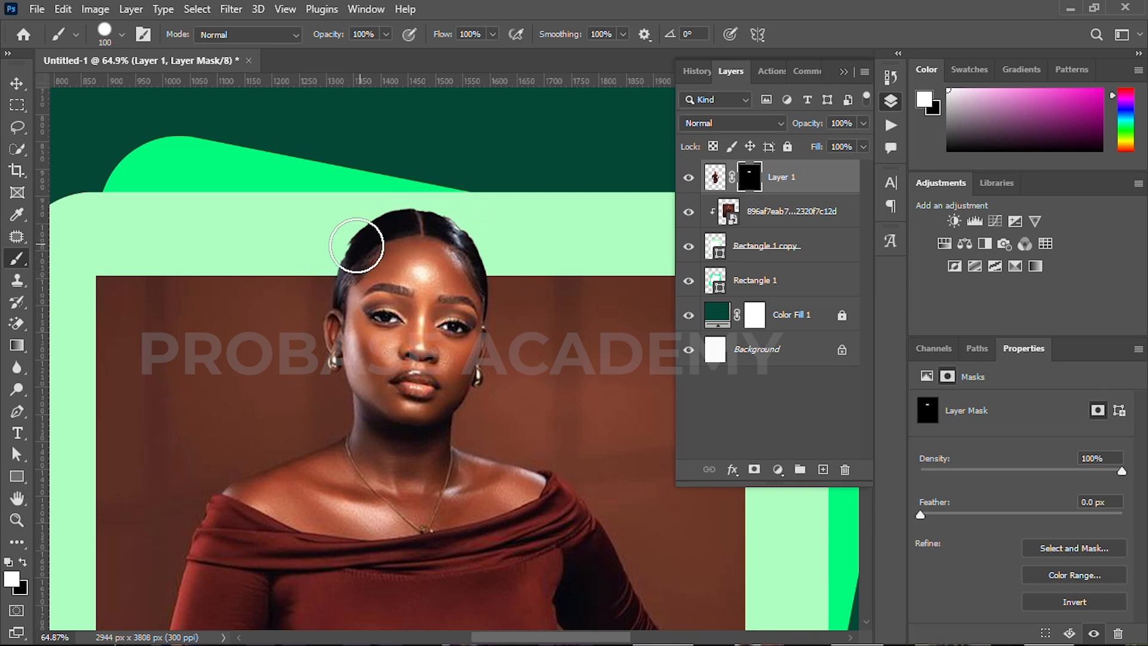
pyautogui.scroll(-9, 452, 334)
pyautogui.scroll(-1, 442, 366)
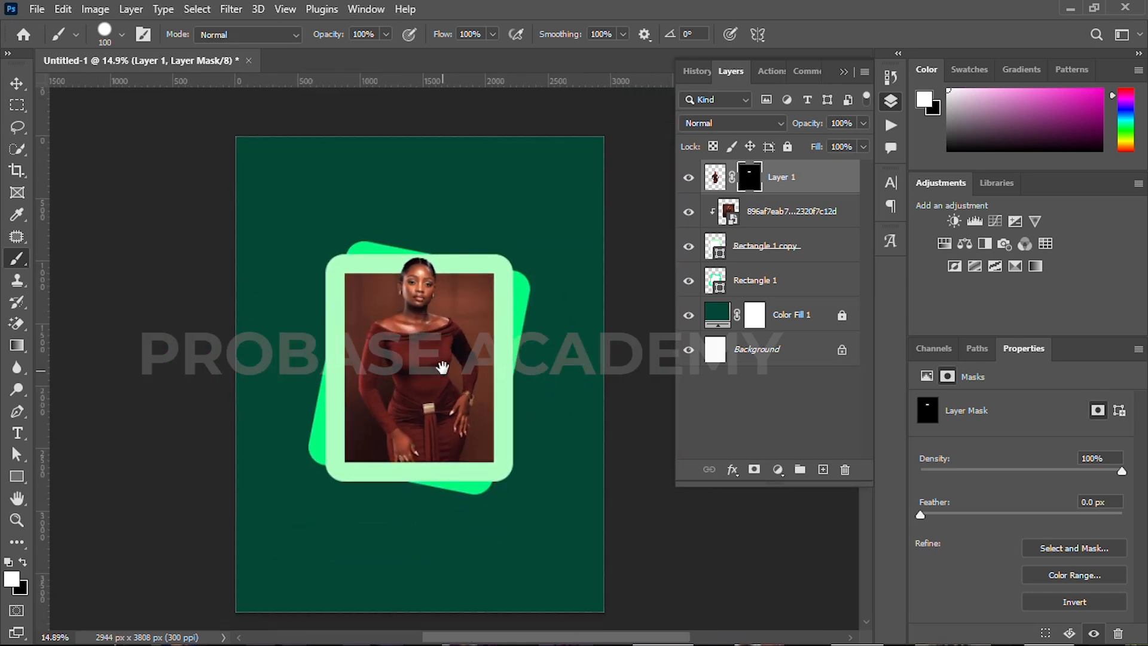
# Nudge the head cutout in Layer 1 together with the clipped portrait slightly down inside the frame.
pyautogui.press('v')
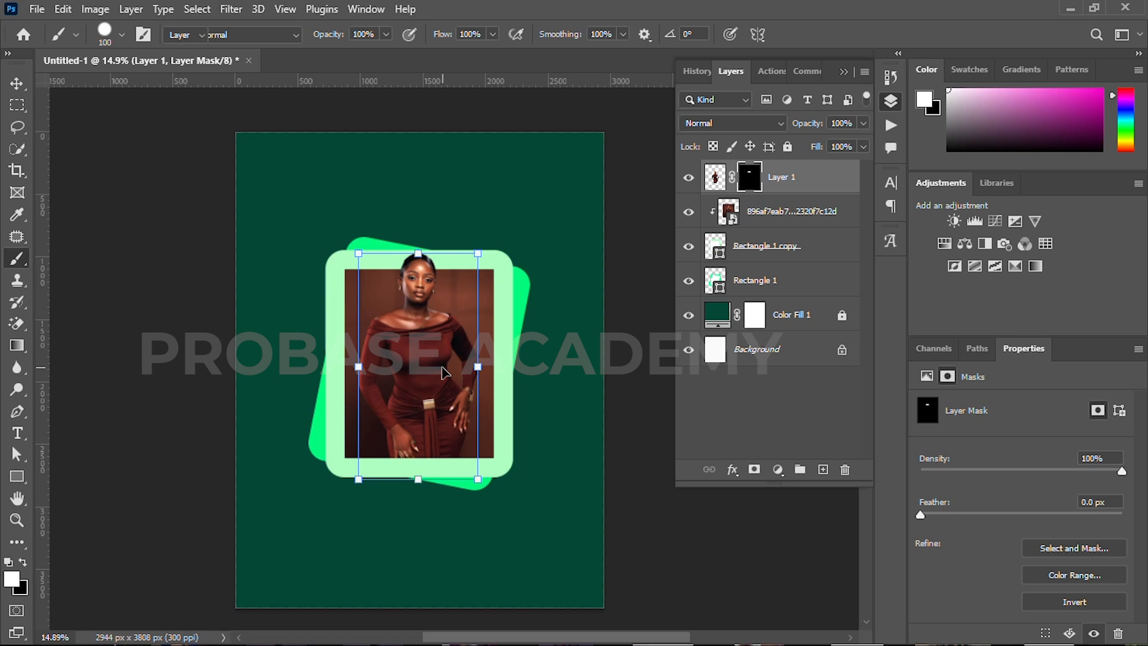
pyautogui.keyDown('shift'); pyautogui.click(777, 216); pyautogui.keyUp('shift')
pyautogui.hotkey('shift', 'Down')
pyautogui.hotkey('shift', 'Down')
pyautogui.hotkey('shift', 'Down')
pyautogui.hotkey('shift', 'Down')
pyautogui.hotkey('shift', 'Down')
pyautogui.hotkey('shift', 'Down')
pyautogui.hotkey('shift', 'Down')
pyautogui.hotkey('shift', 'Down')
pyautogui.hotkey('shift', 'Down')
pyautogui.hotkey('shift', 'Down')
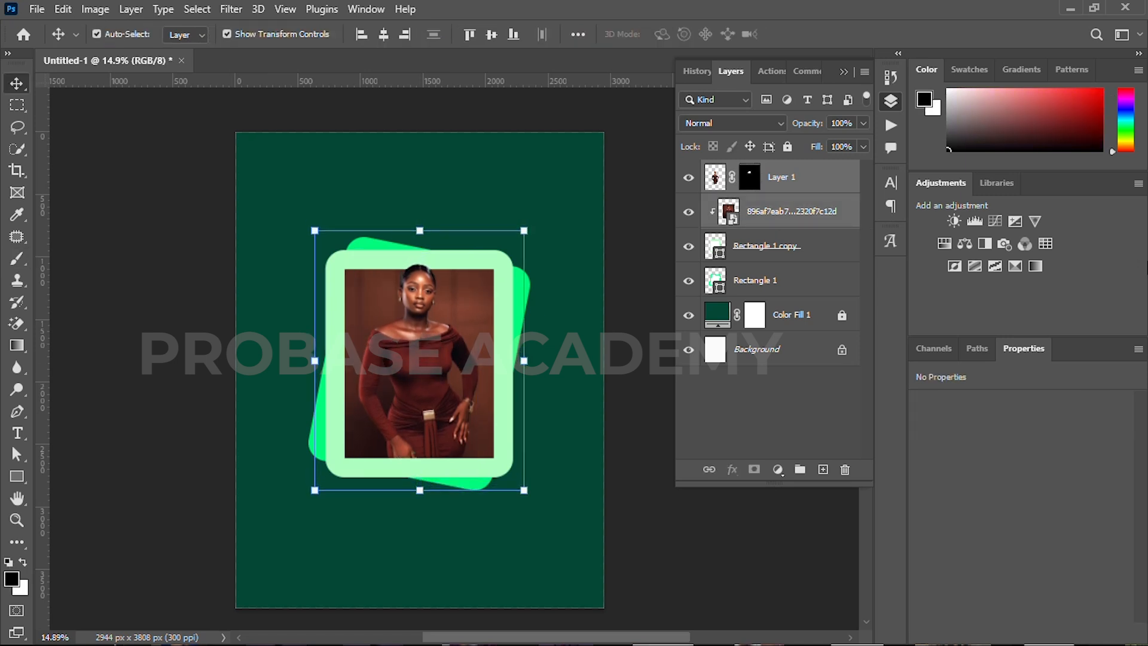
pyautogui.click(157, 213)
pyautogui.moveTo(362, 295); pyautogui.dragTo(381, 287)
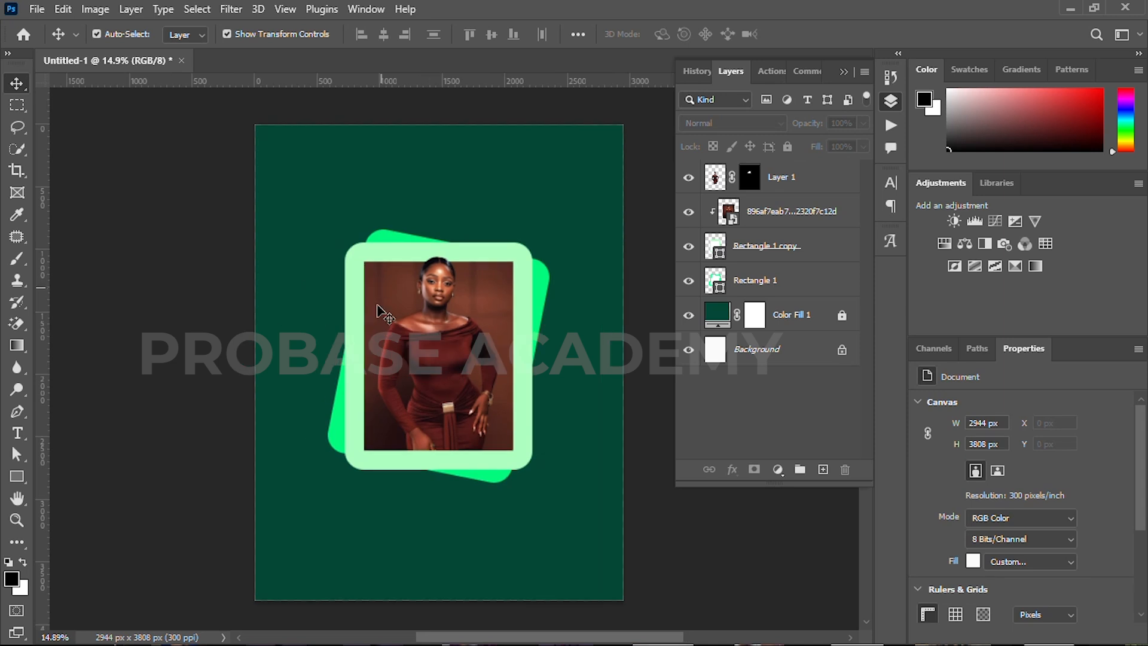
# Set the stroke width of both rounded frame rectangles, Rectangle 1 copy and Rectangle 1, to 190 px.
pyautogui.click(355, 376)
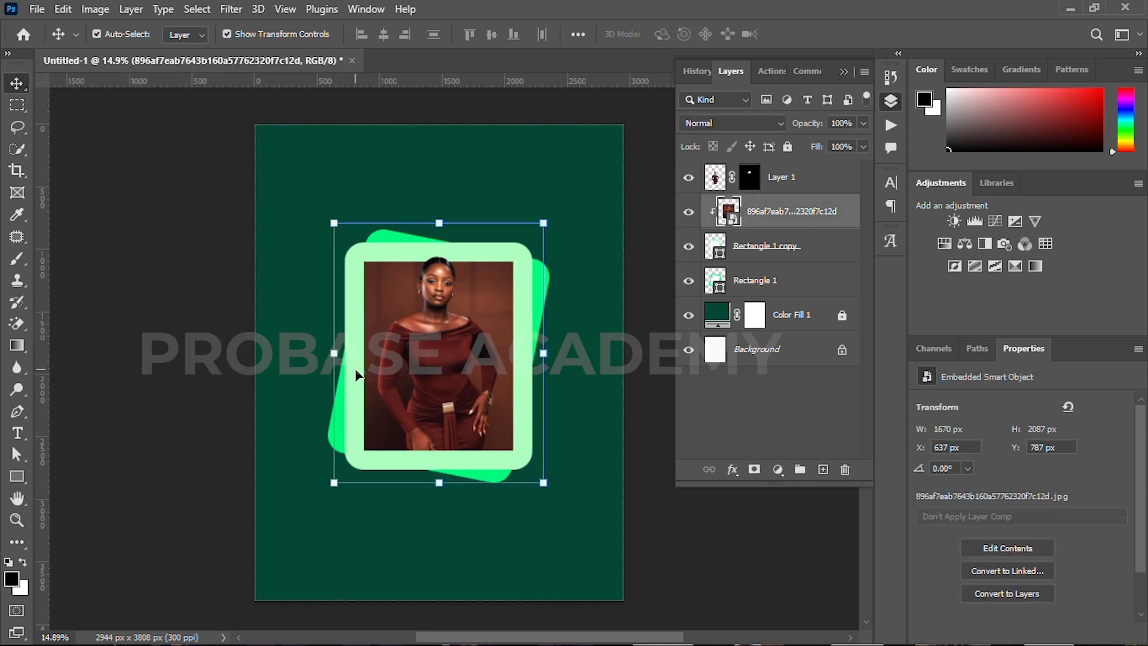
pyautogui.press('u')
pyautogui.click(838, 259)
pyautogui.moveTo(221, 37); pyautogui.dragTo(252, 42)
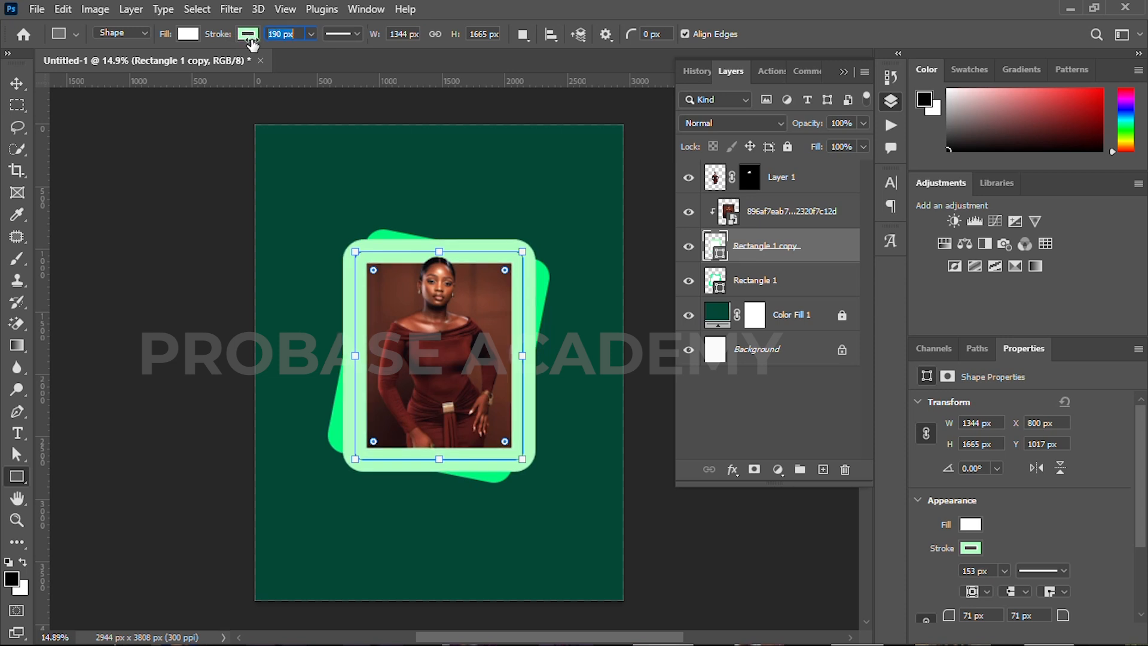
pyautogui.click(801, 286)
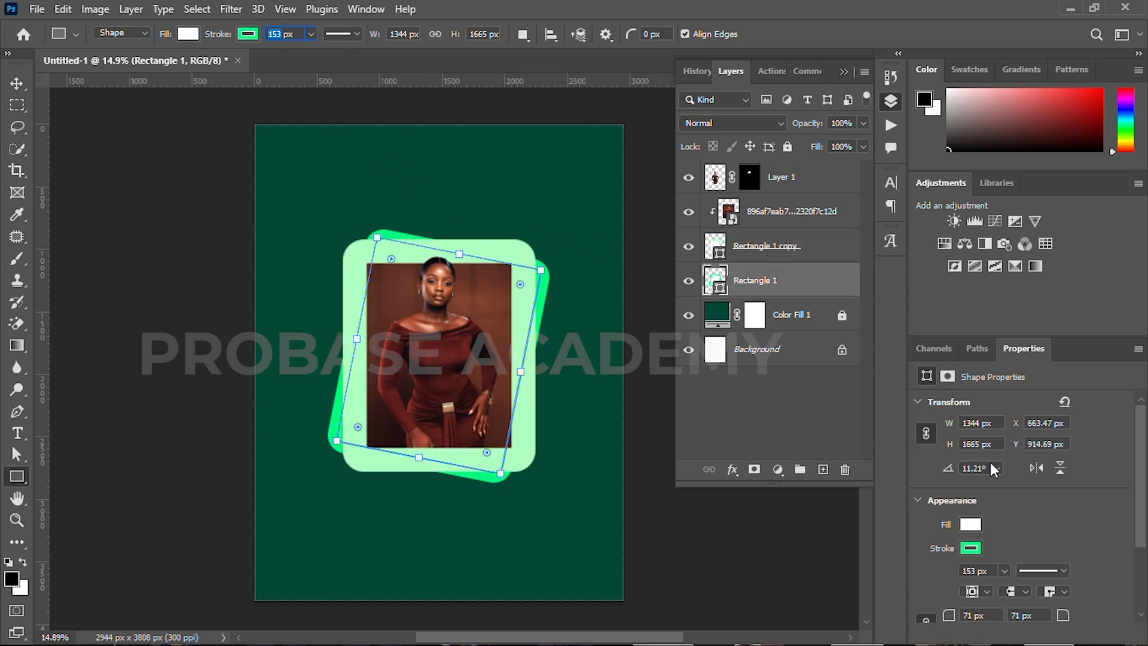
pyautogui.write('190')
pyautogui.press('Return')
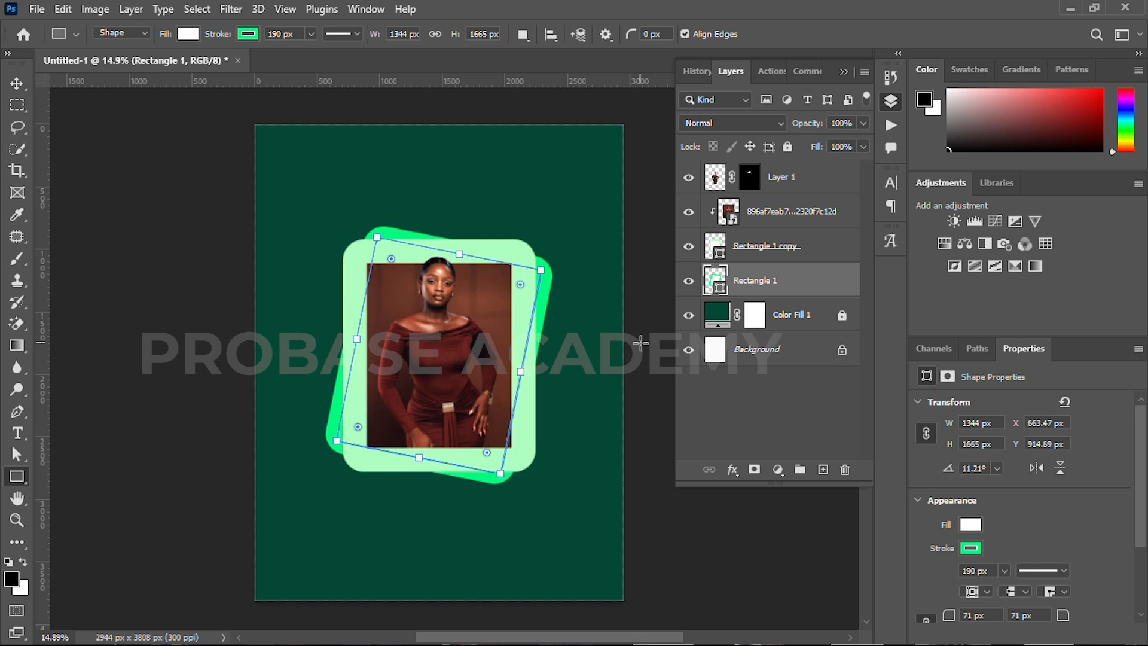
pyautogui.click(18, 83)
pyautogui.click(307, 269)
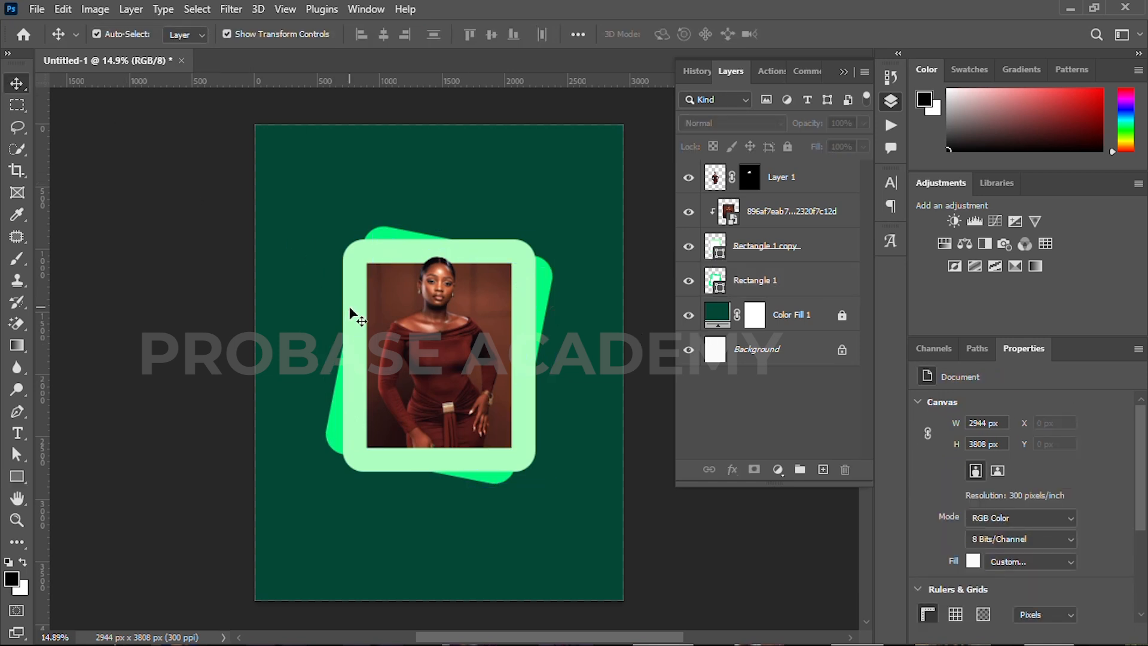
# Set the corner radius of both frame rectangles, Rectangle 1 copy and Rectangle 1, to 58 px.
pyautogui.click(777, 212)
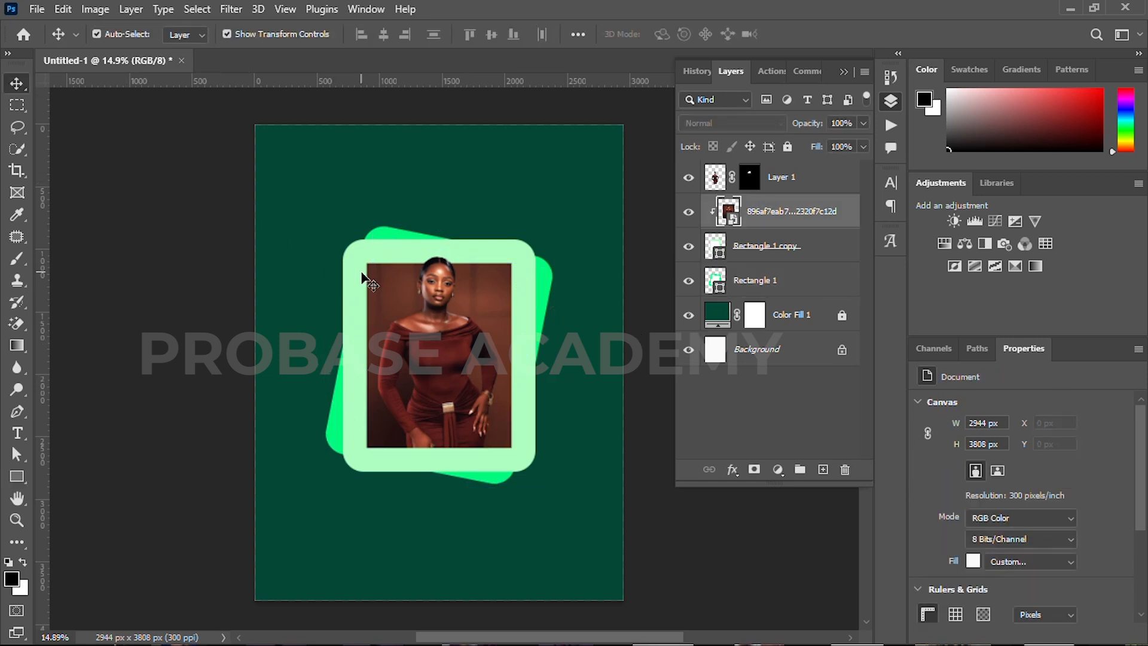
pyautogui.click(806, 251)
pyautogui.moveTo(374, 272); pyautogui.dragTo(361, 263)
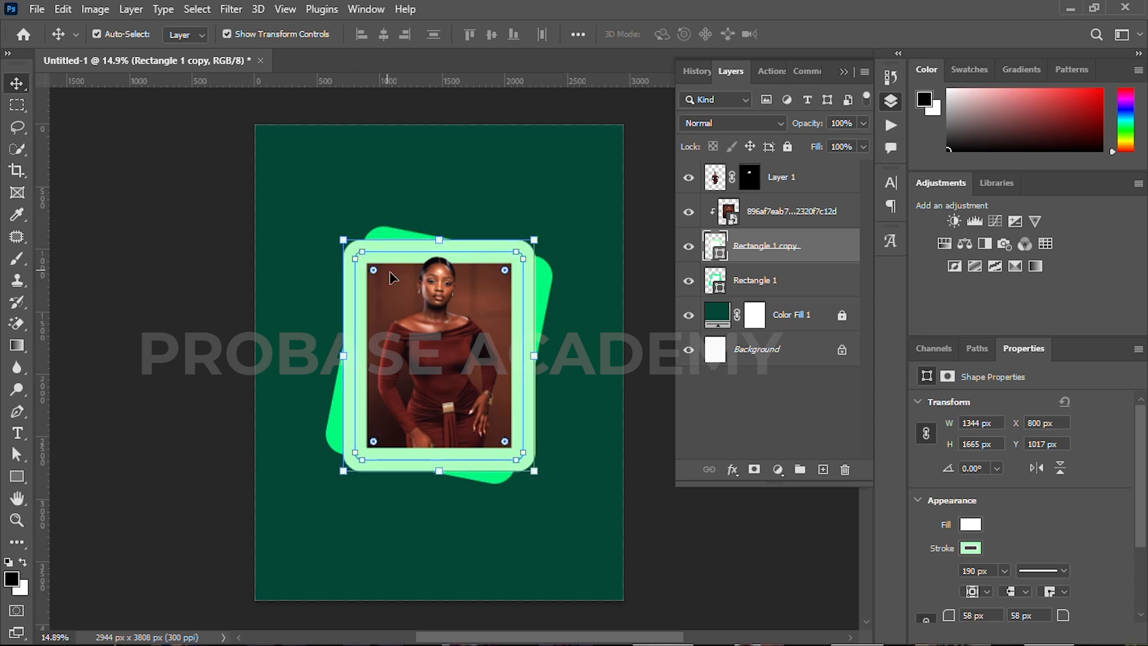
pyautogui.click(771, 292)
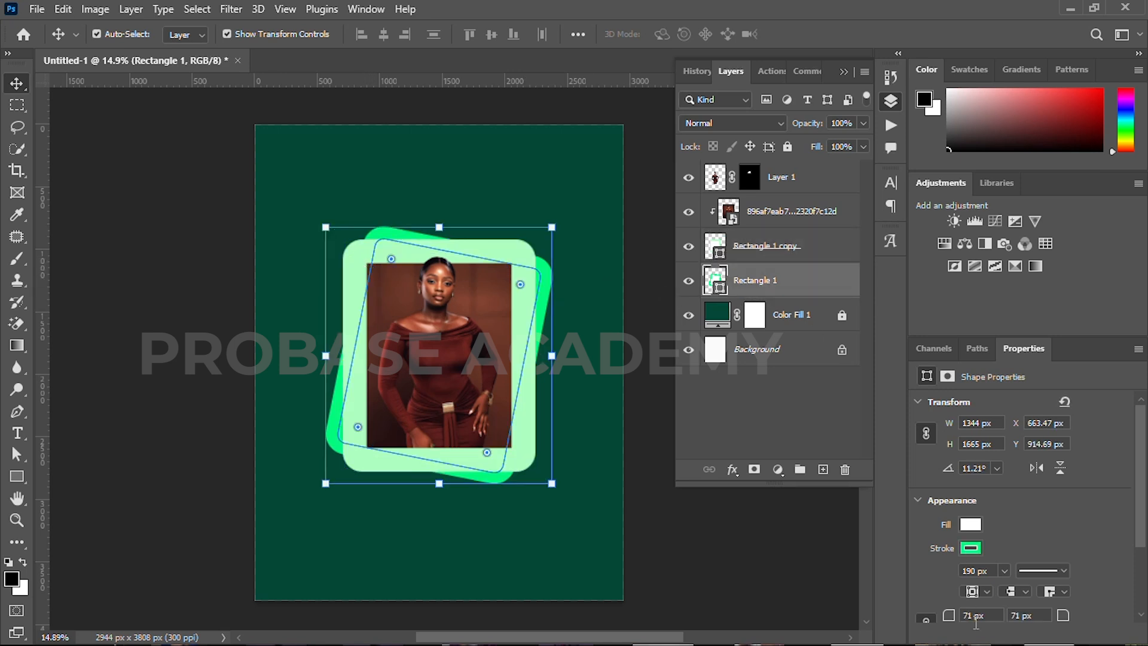
pyautogui.press('Return')
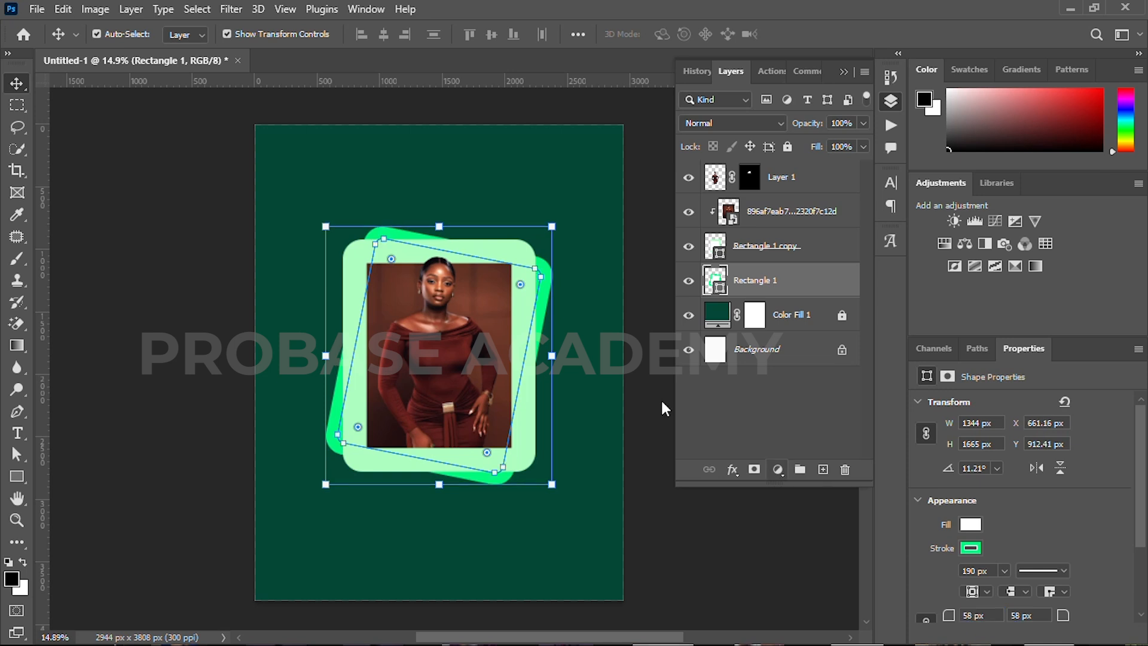
pyautogui.click(154, 248)
pyautogui.moveTo(351, 309); pyautogui.dragTo(289, 291)
pyautogui.moveTo(357, 369); pyautogui.dragTo(370, 338)
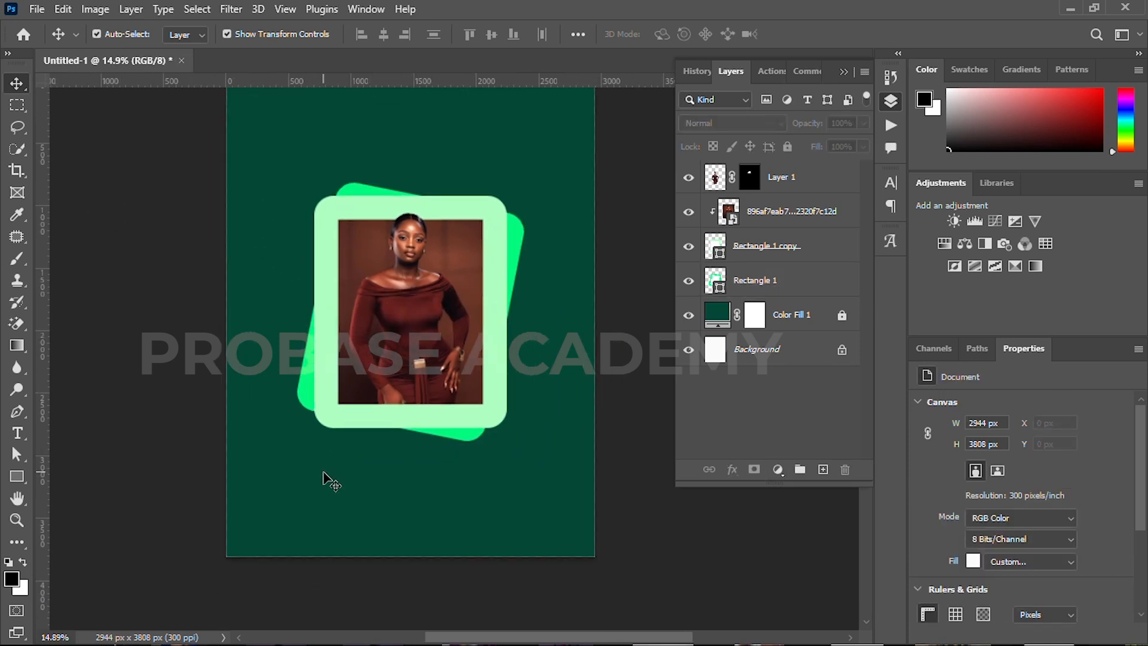
# Draw a light green rectangle without stroke, about 1697 by 316 px, below the portrait frame and center it under the frame.
pyautogui.press('u')
pyautogui.click(187, 34)
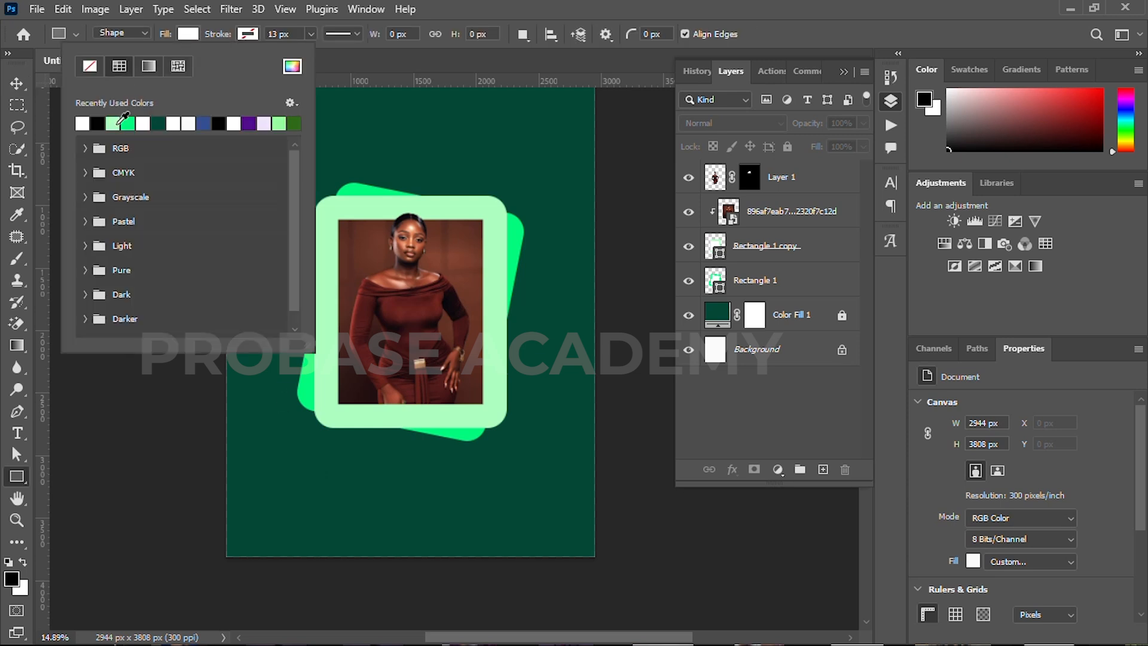
pyautogui.click(312, 475)
pyautogui.moveTo(313, 475); pyautogui.dragTo(524, 514)
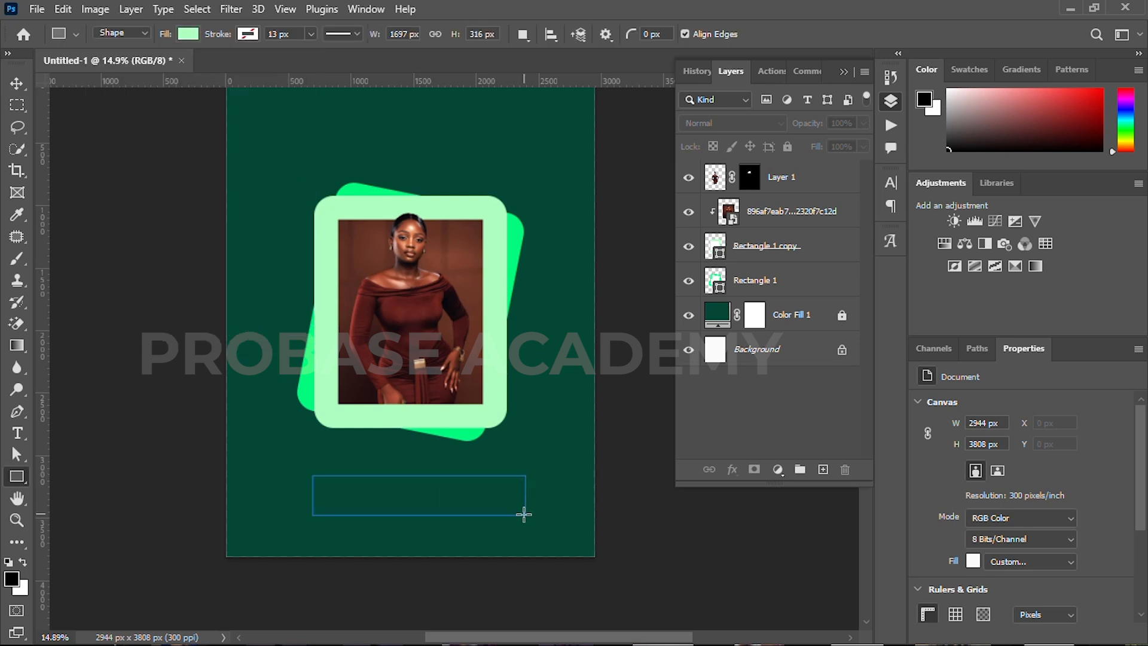
pyautogui.press('v')
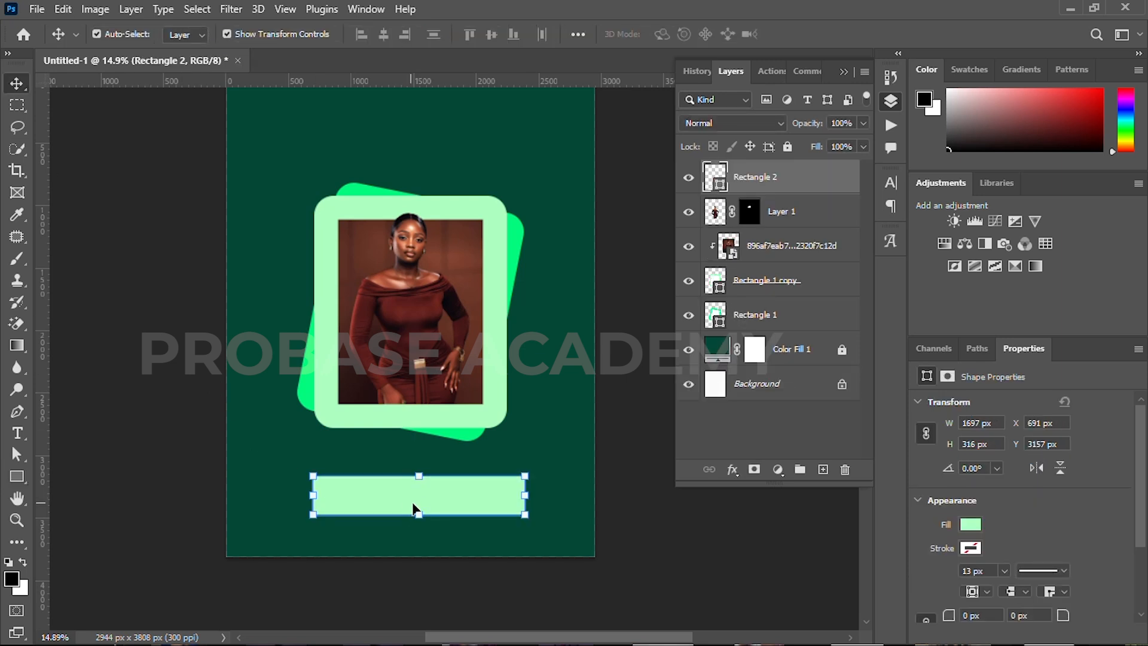
pyautogui.moveTo(424, 497); pyautogui.dragTo(418, 500)
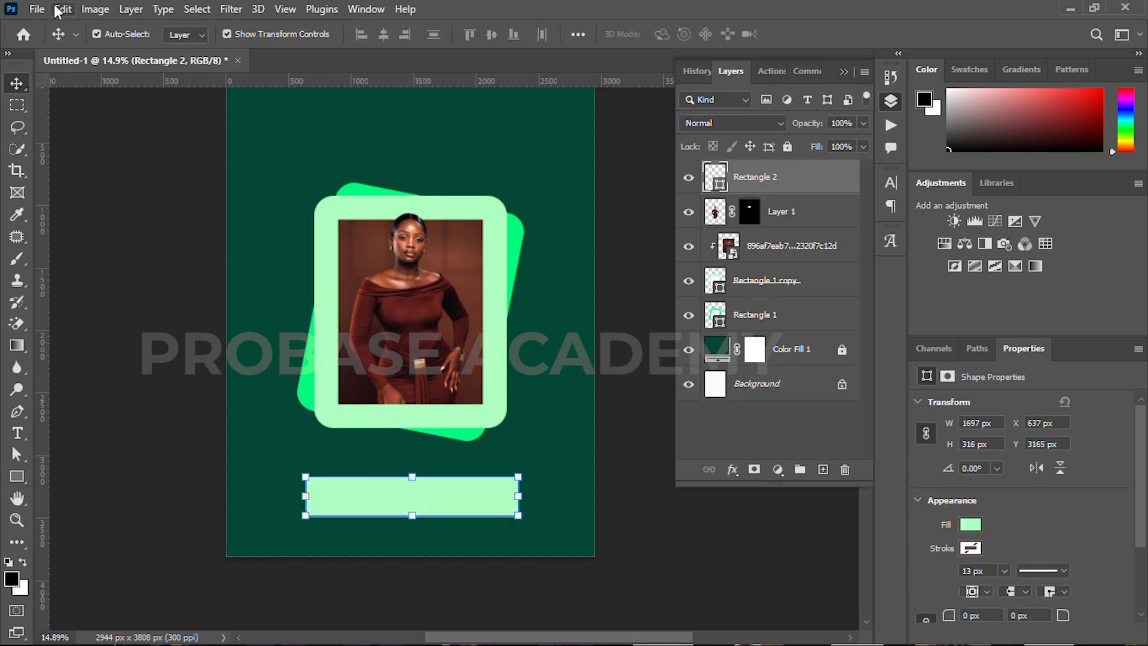
pyautogui.click(179, 379)
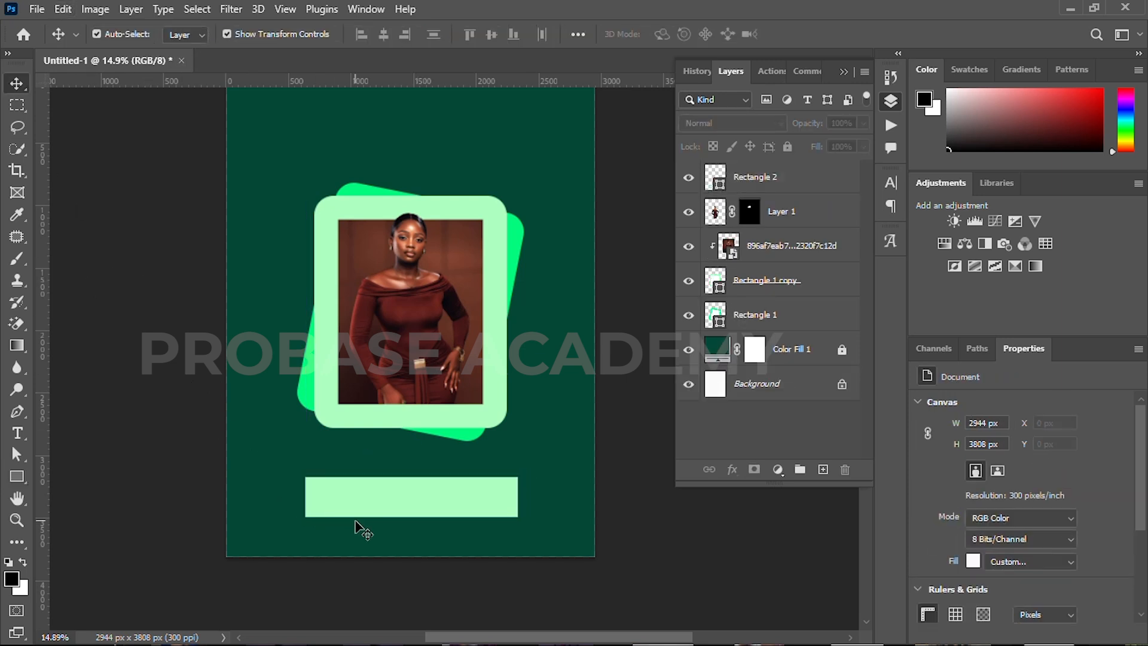
# Draw a smaller rectangle of about 709 by 154 px over the light green bar's upper-left edge and fill it with bright green.
pyautogui.scroll(3, 356, 520)
pyautogui.press('u')
pyautogui.moveTo(279, 416); pyautogui.dragTo(450, 453)
pyautogui.click(188, 34)
pyautogui.click(82, 124)
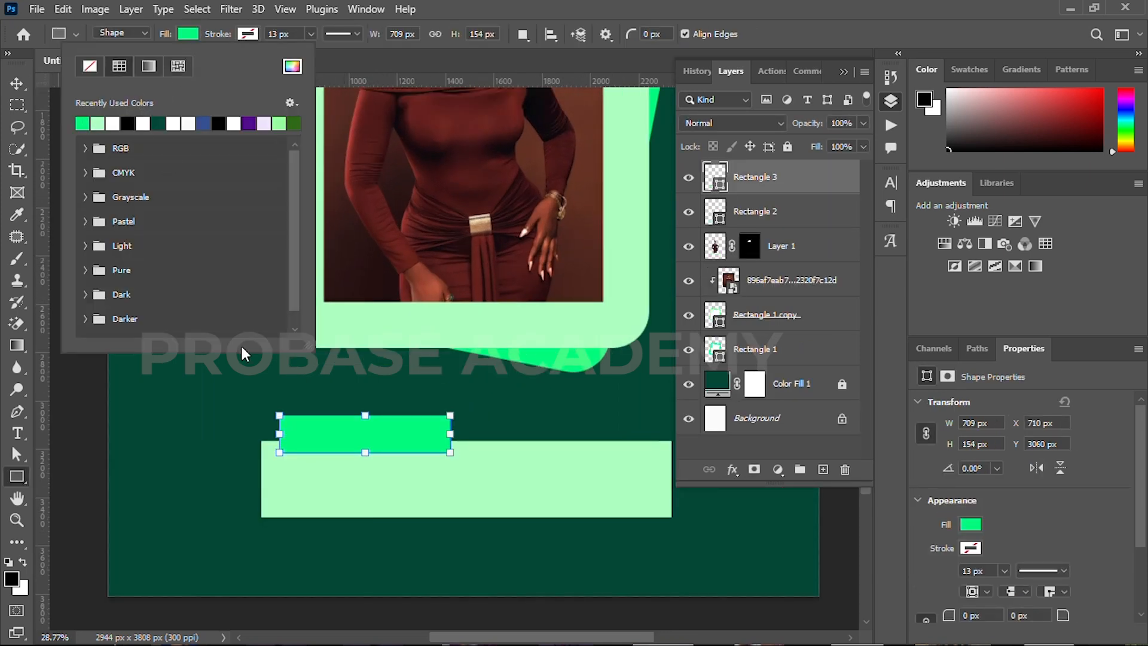
# Round the corners of the small bright green rectangle to 77 px, giving it a pill shape.
pyautogui.scroll(5, 300, 430)
pyautogui.scroll(1, 270, 445)
pyautogui.moveTo(270, 445); pyautogui.dragTo(336, 479)
pyautogui.scroll(-5, 323, 454)
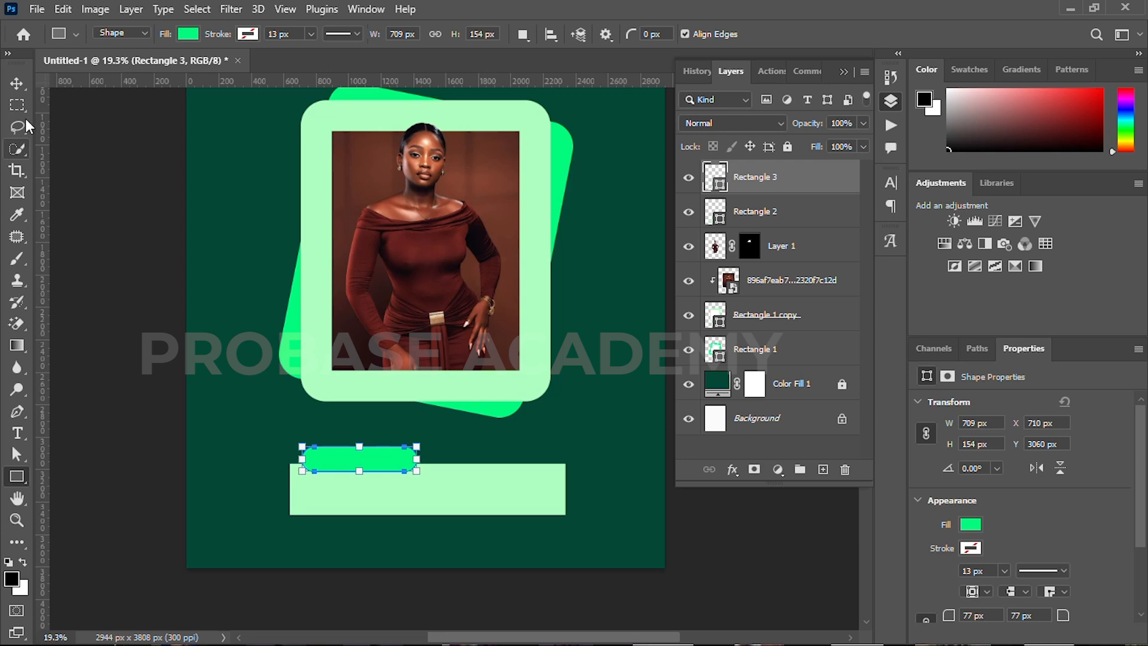
# Add a drop shadow with 36% opacity, 8 px distance, 3% spread and 38 px size to the bright green pill.
pyautogui.click(17, 83)
pyautogui.scroll(3, 323, 474)
pyautogui.scroll(2, 322, 473)
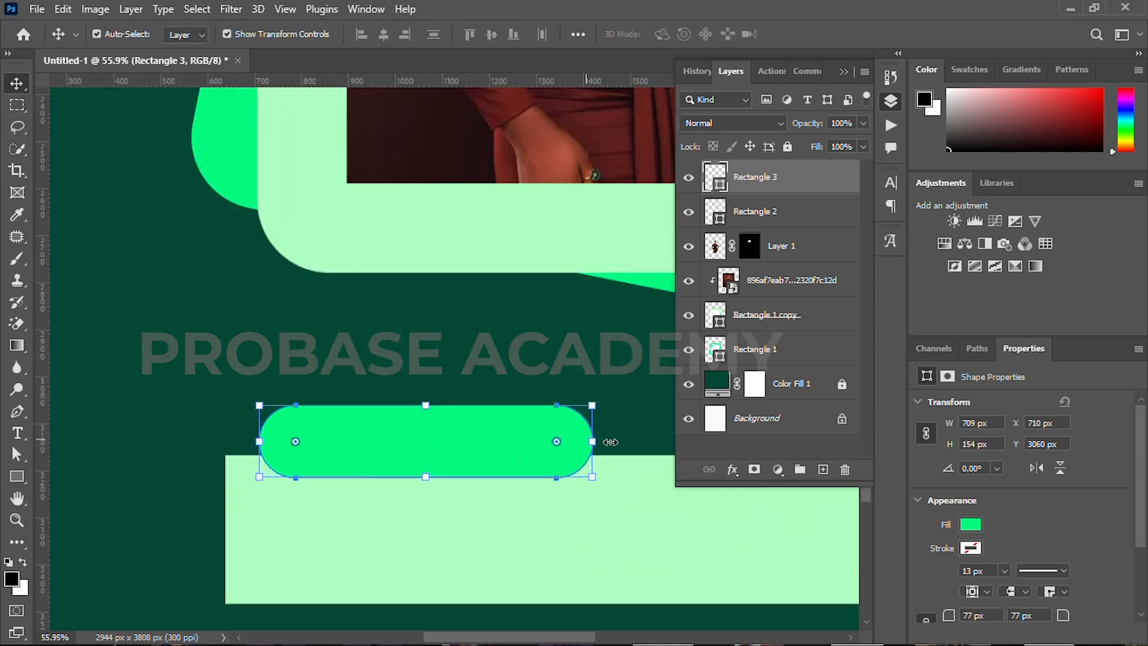
pyautogui.click(732, 469)
pyautogui.click(747, 635)
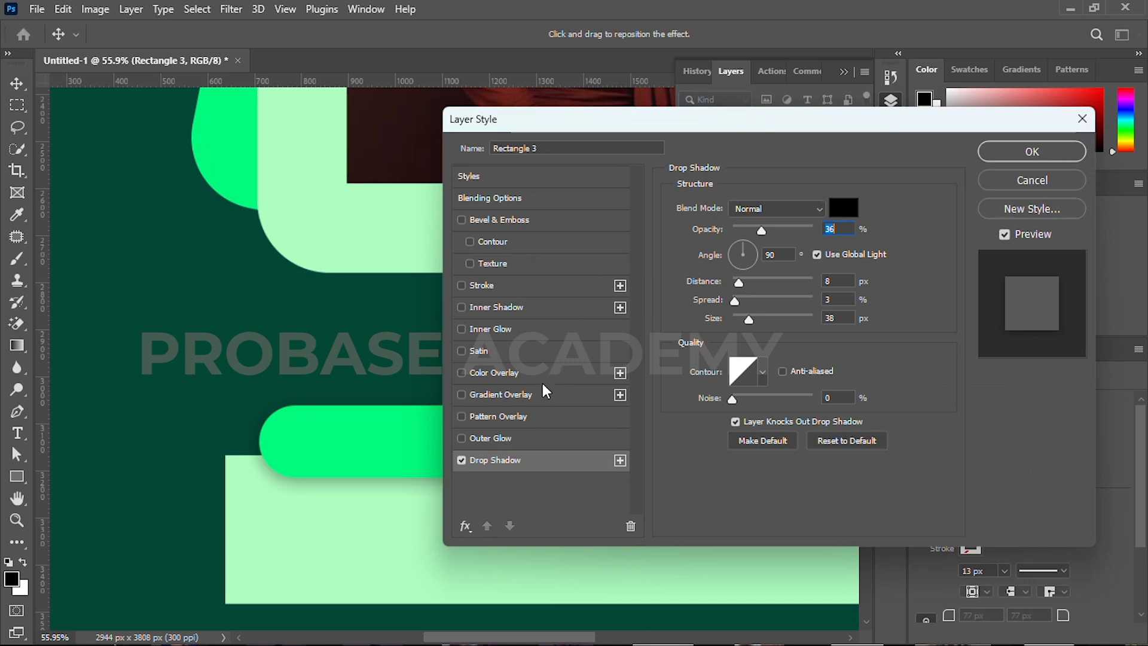
pyautogui.click(1016, 153)
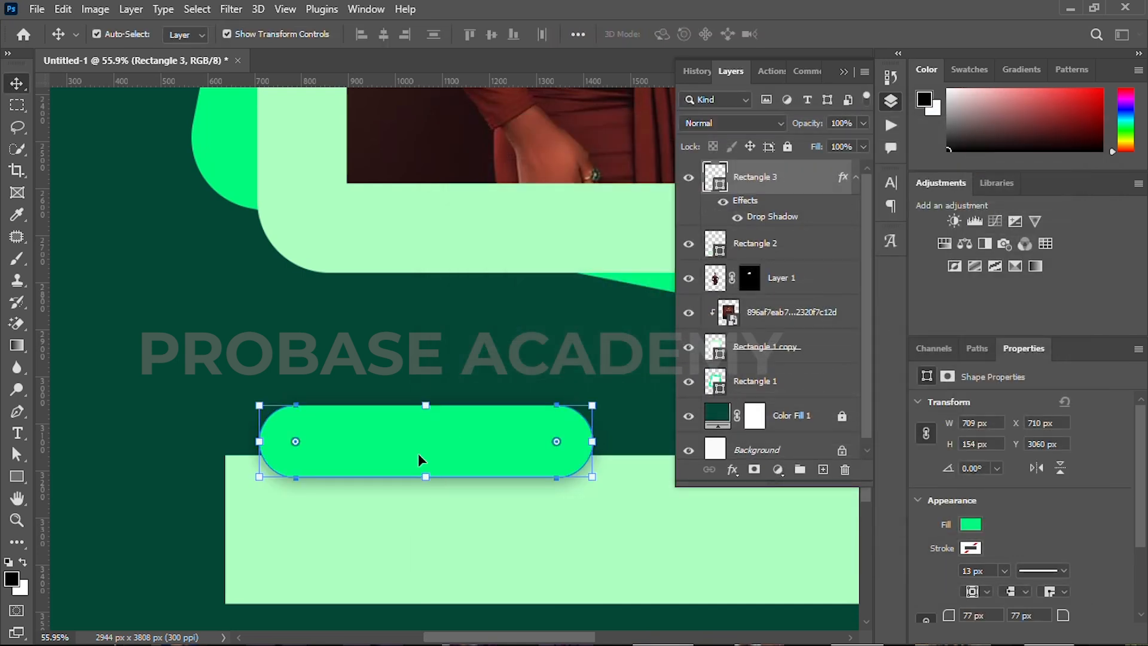
pyautogui.scroll(-3, 408, 450)
pyautogui.click(89, 461)
pyautogui.scroll(-2, 478, 485)
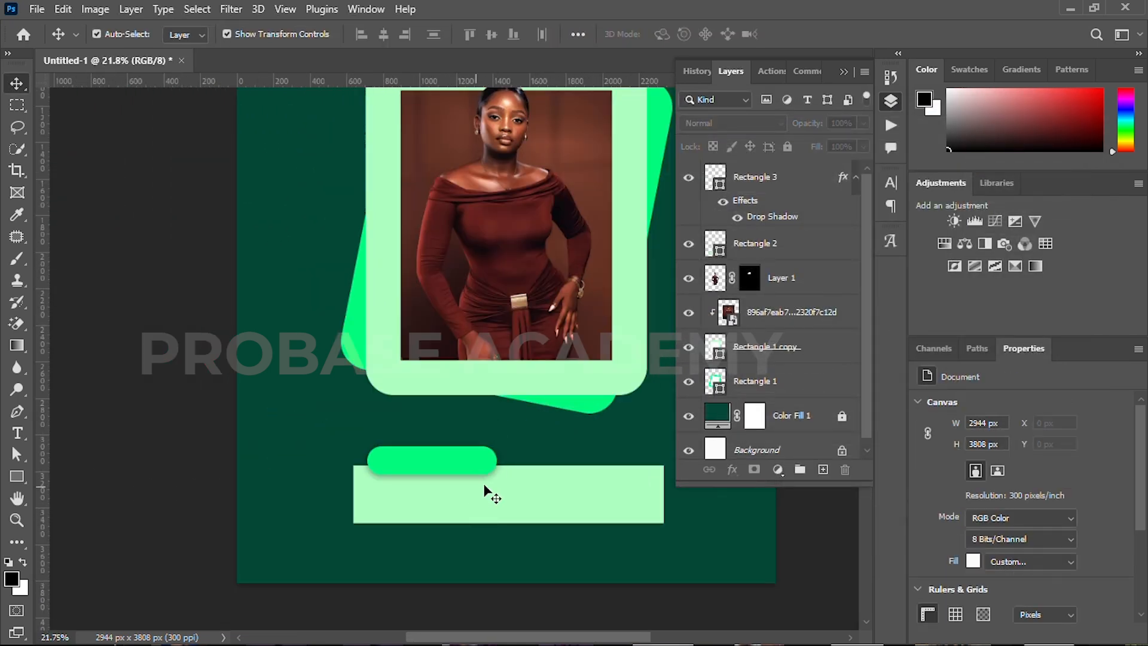
pyautogui.moveTo(478, 485); pyautogui.dragTo(392, 471)
pyautogui.scroll(-1, 392, 470)
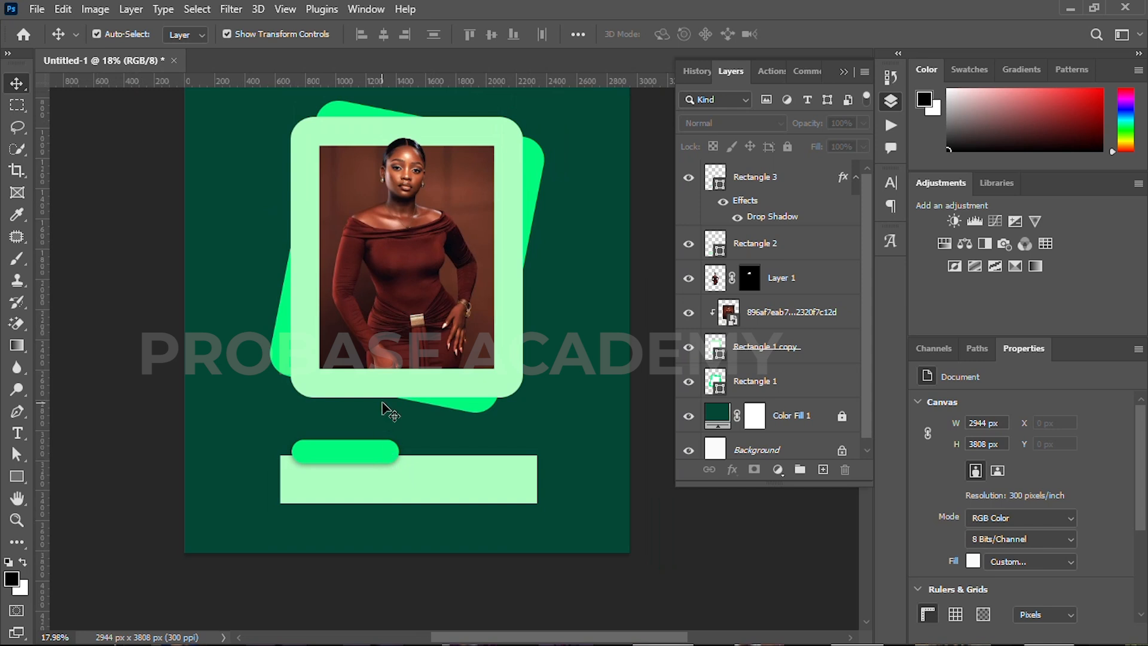
# Add the woman's full name as 18 pt Montserrat ExtraBold text in capitals and place it on the light green bar.
pyautogui.press('t')
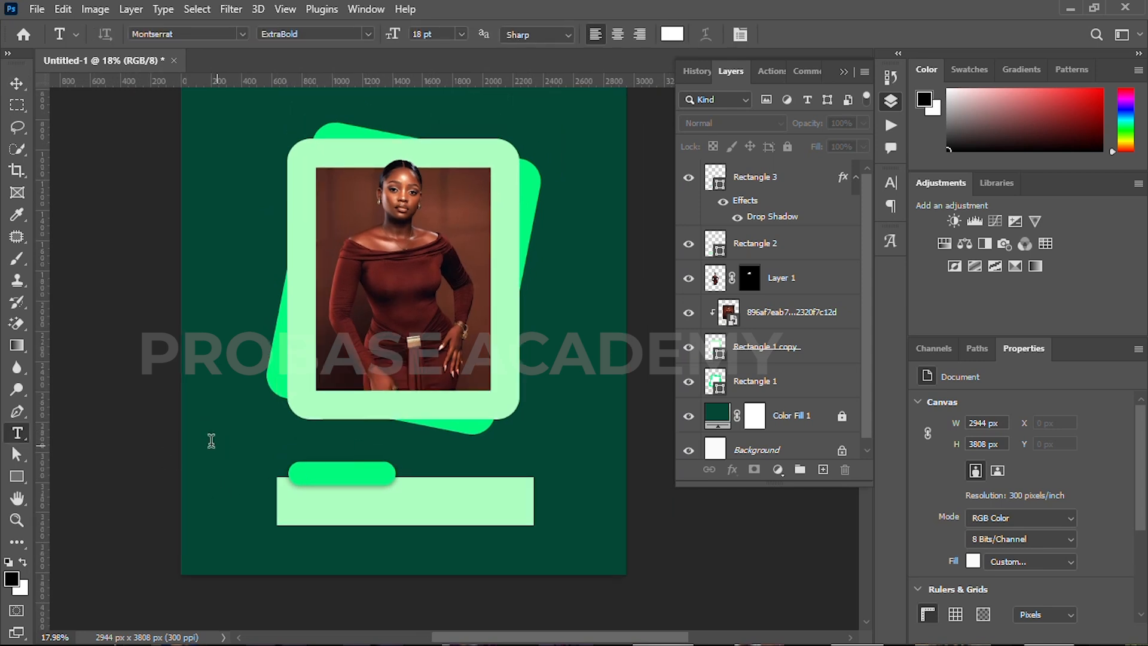
pyautogui.click(211, 441)
pyautogui.write('ABIGAI')
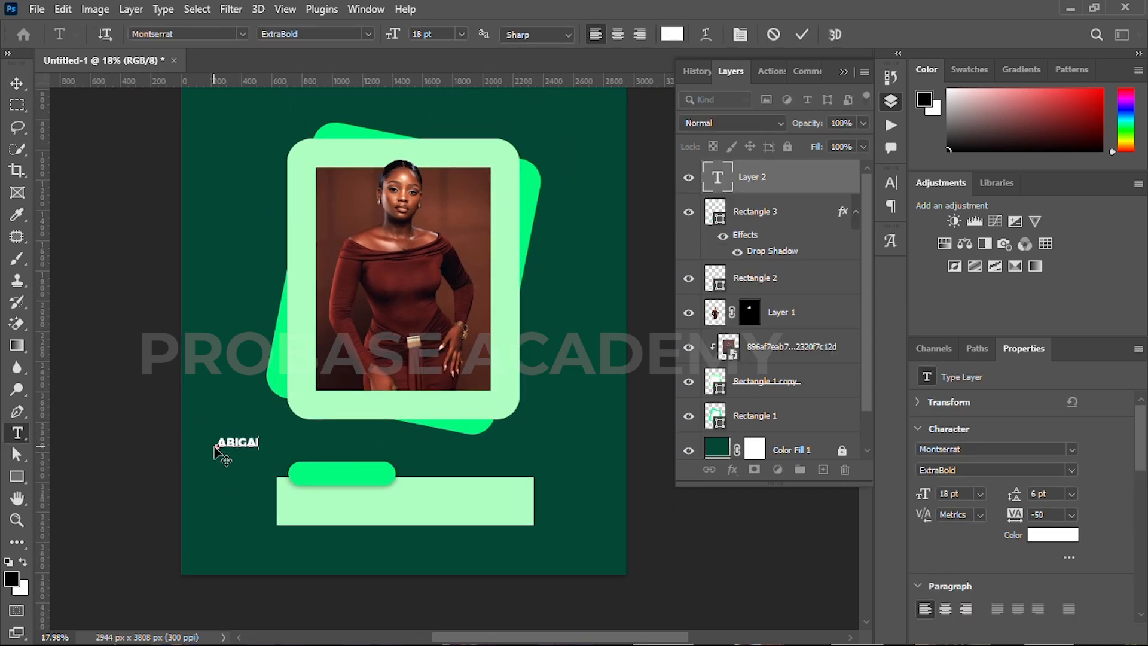
pyautogui.hotkey('ctrl', 'a')
pyautogui.moveTo(260, 482); pyautogui.dragTo(379, 542)
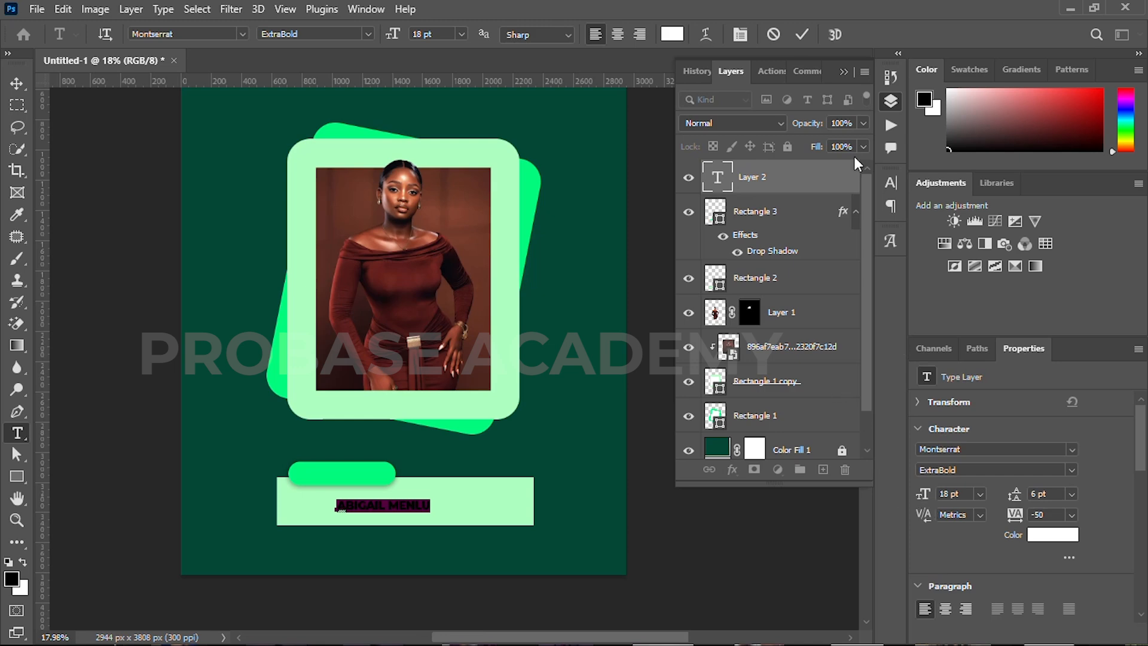
# Change the color of the name text to black (000000).
pyautogui.click(891, 182)
pyautogui.click(845, 279)
pyautogui.moveTo(764, 410); pyautogui.dragTo(610, 567)
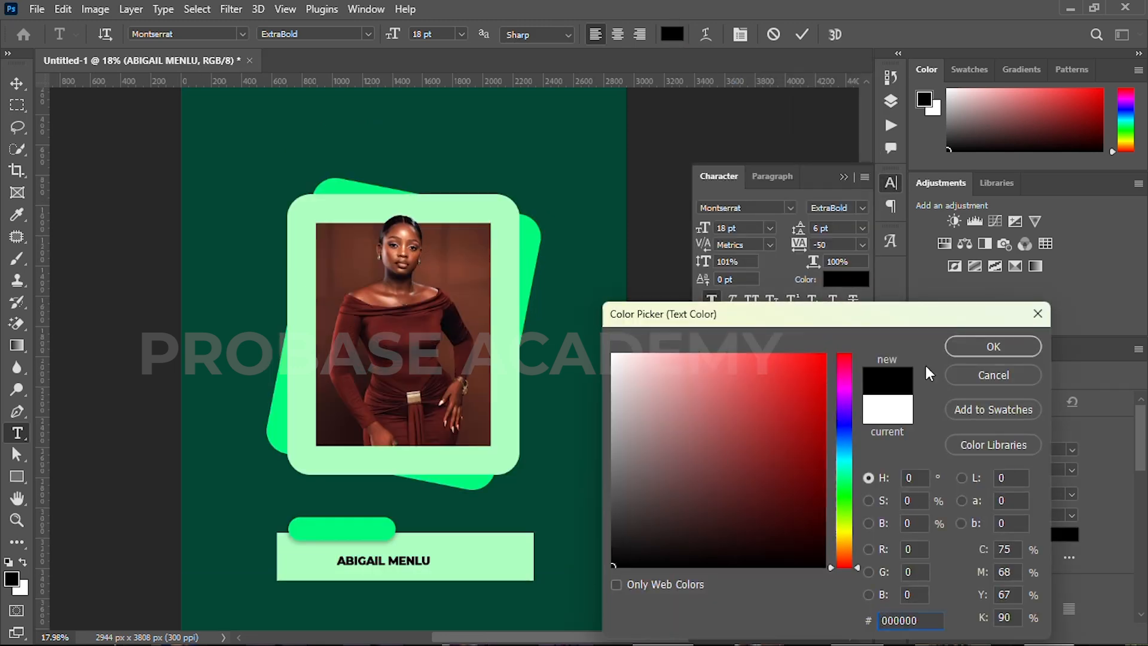
pyautogui.click(955, 346)
# Format the name text in the ALTRON Regular font at 35 pt with tracking set to 0.
pyautogui.click(791, 208)
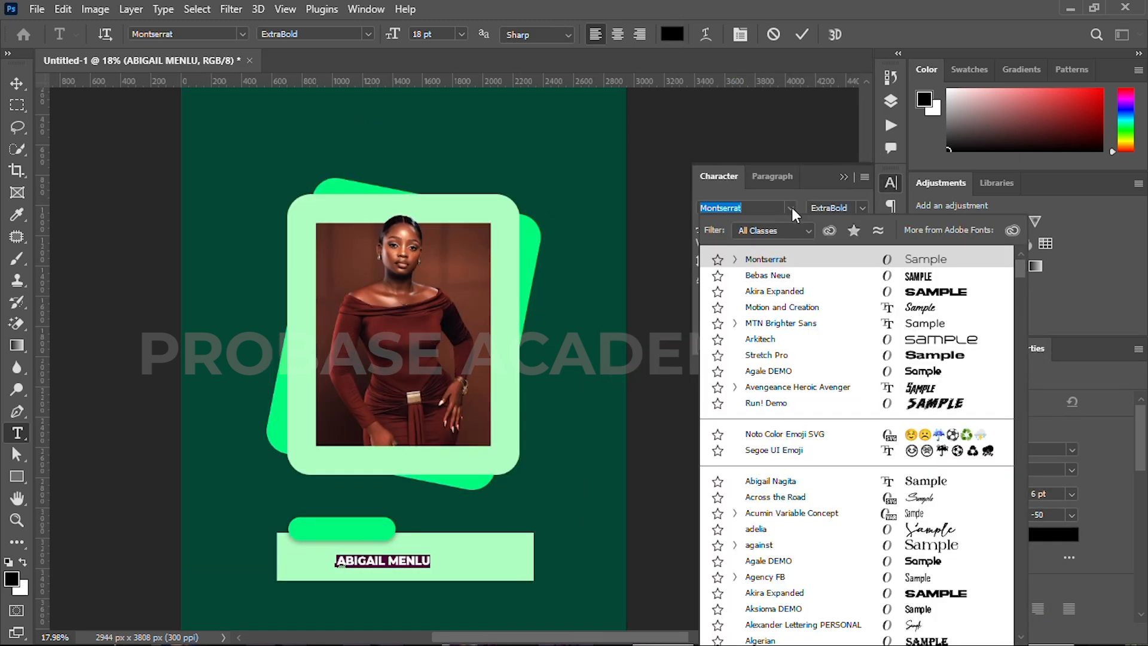
pyautogui.scroll(-2, 764, 530)
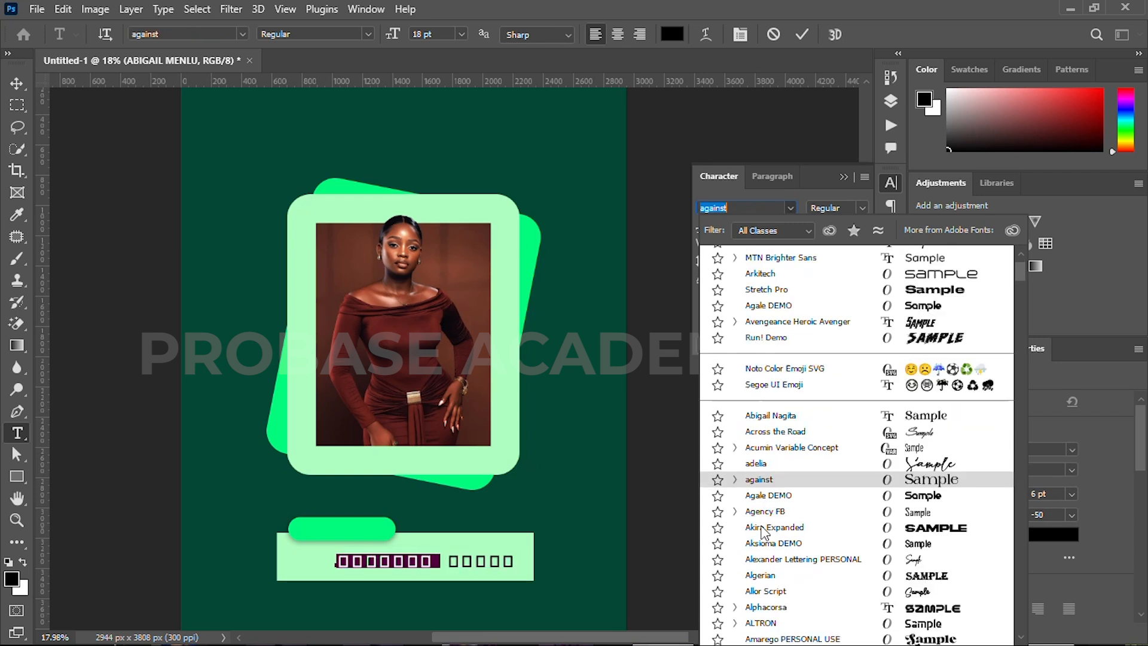
pyautogui.click(760, 601)
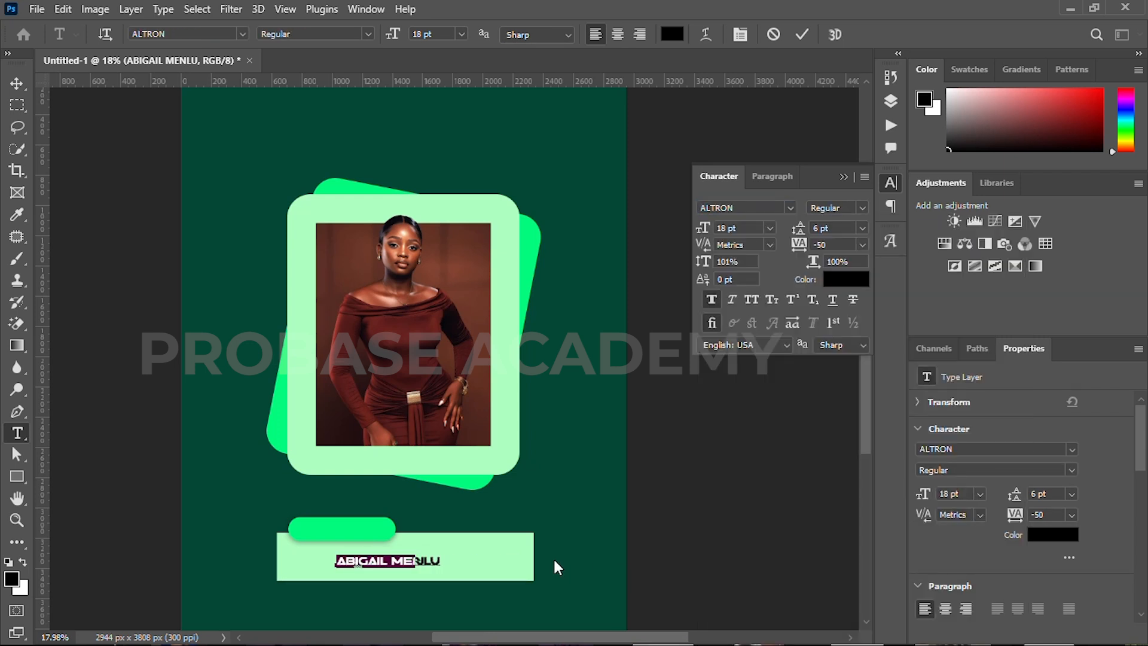
pyautogui.moveTo(703, 229); pyautogui.dragTo(718, 231)
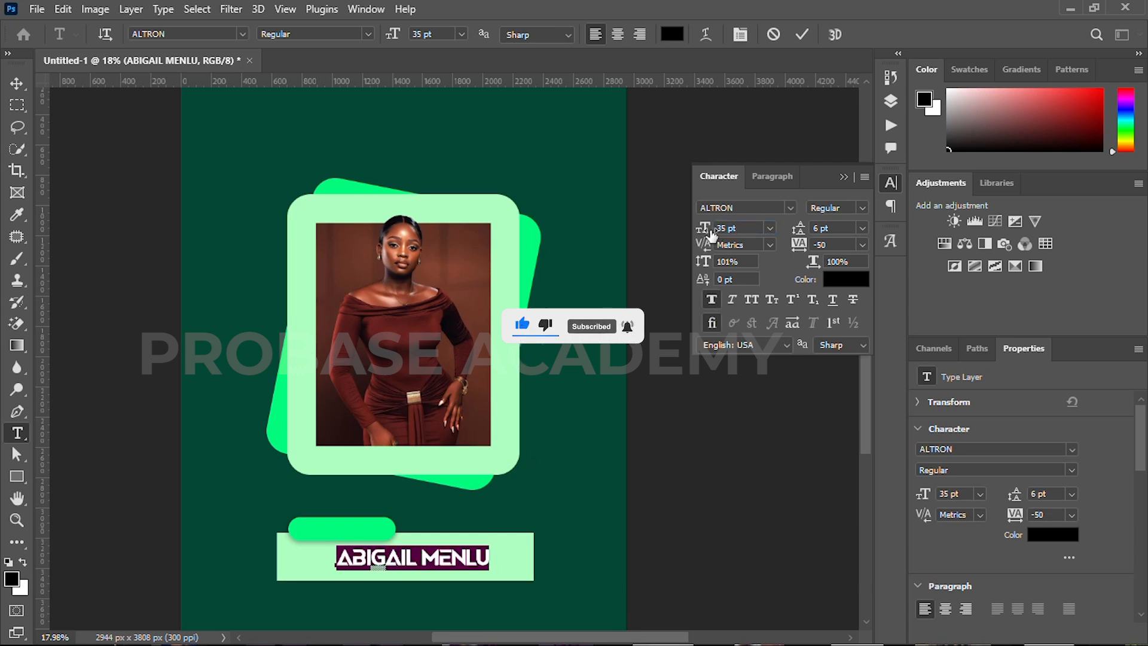
pyautogui.click(861, 245)
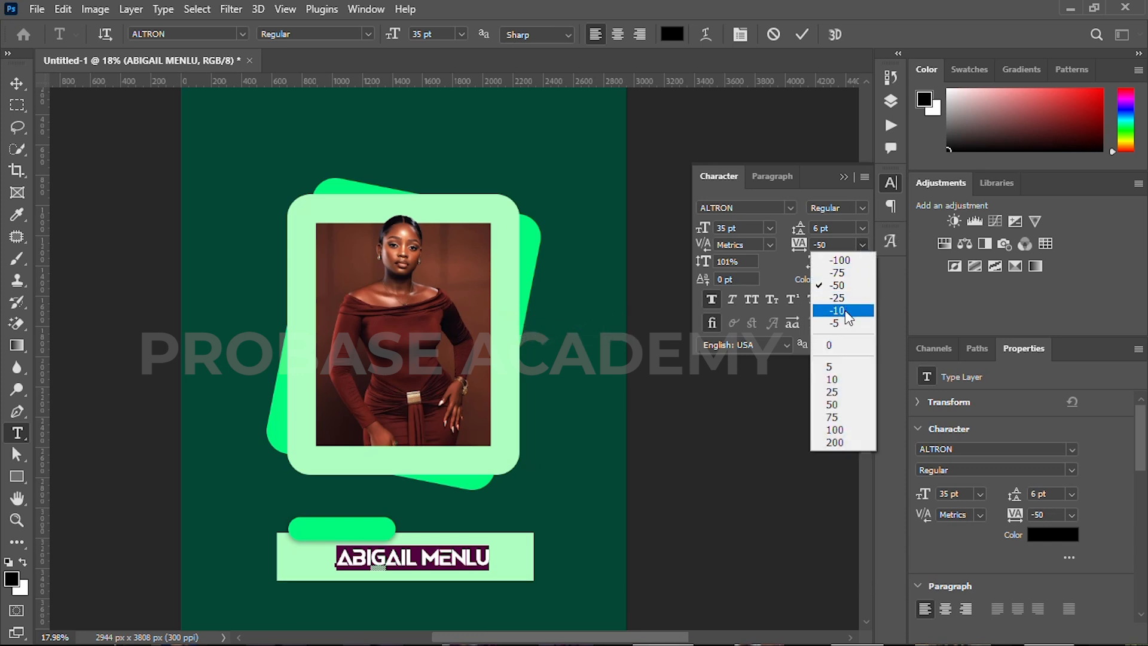
pyautogui.click(834, 346)
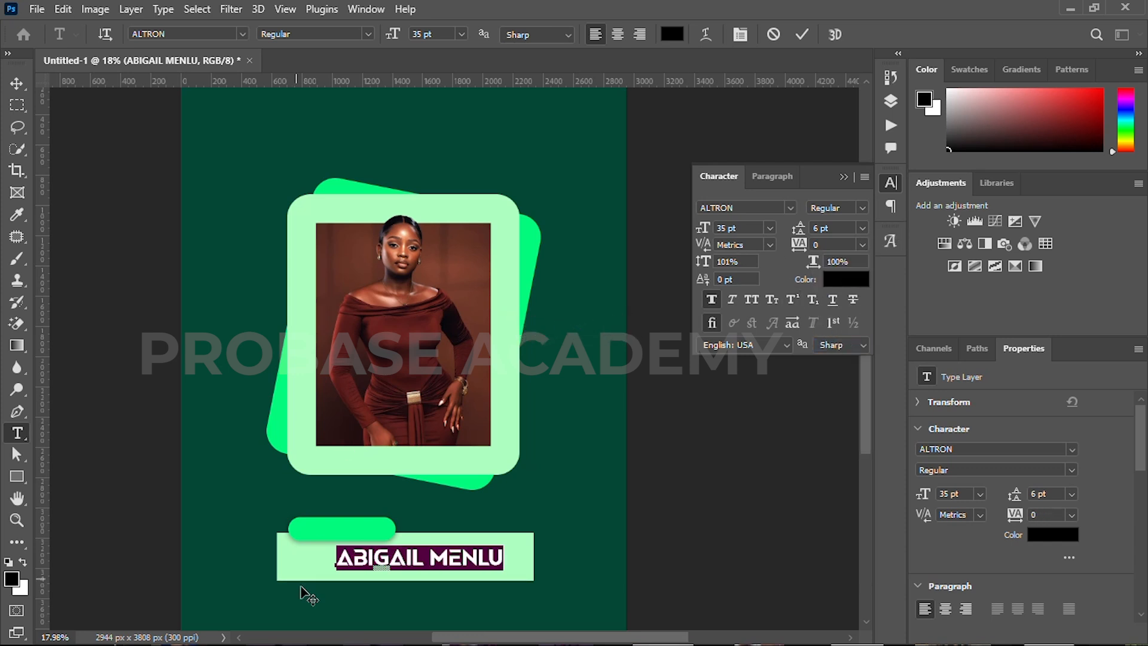
# Centre the name text on the light green bar and change its color to dark green 032C12.
pyautogui.moveTo(416, 598); pyautogui.dragTo(404, 601)
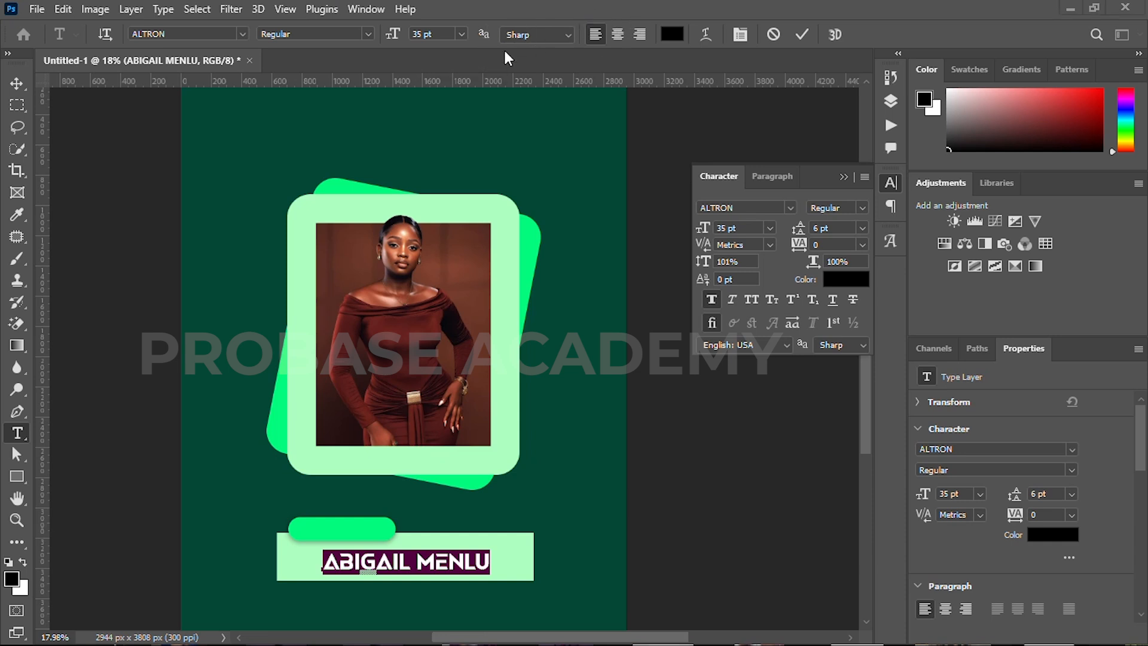
pyautogui.click(835, 281)
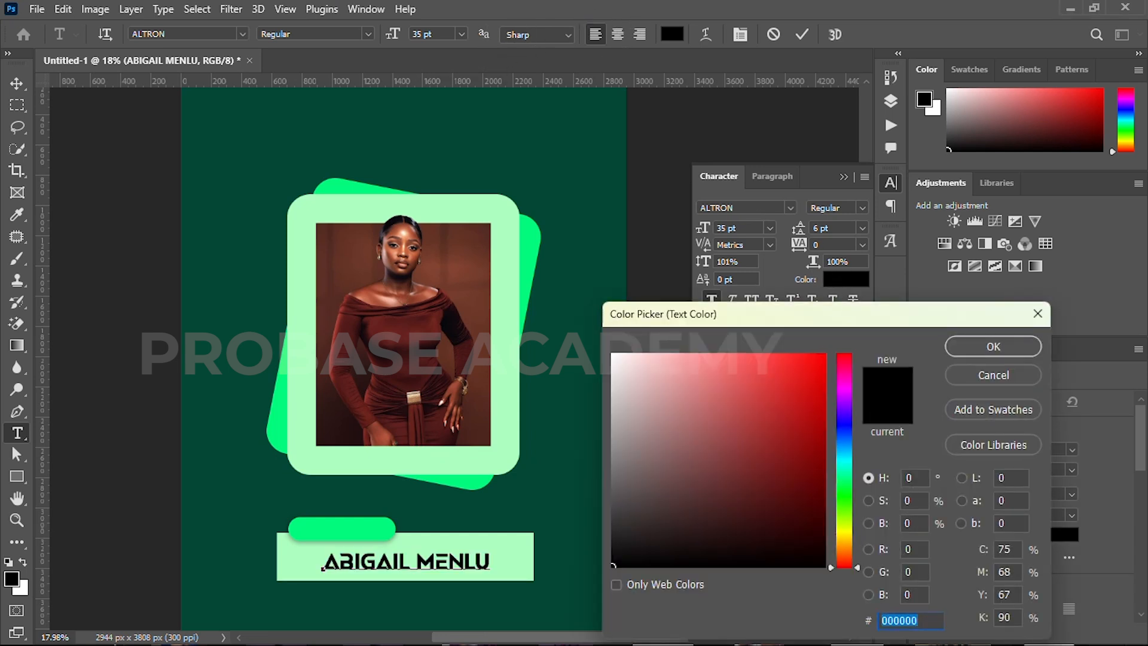
pyautogui.write('032C12')
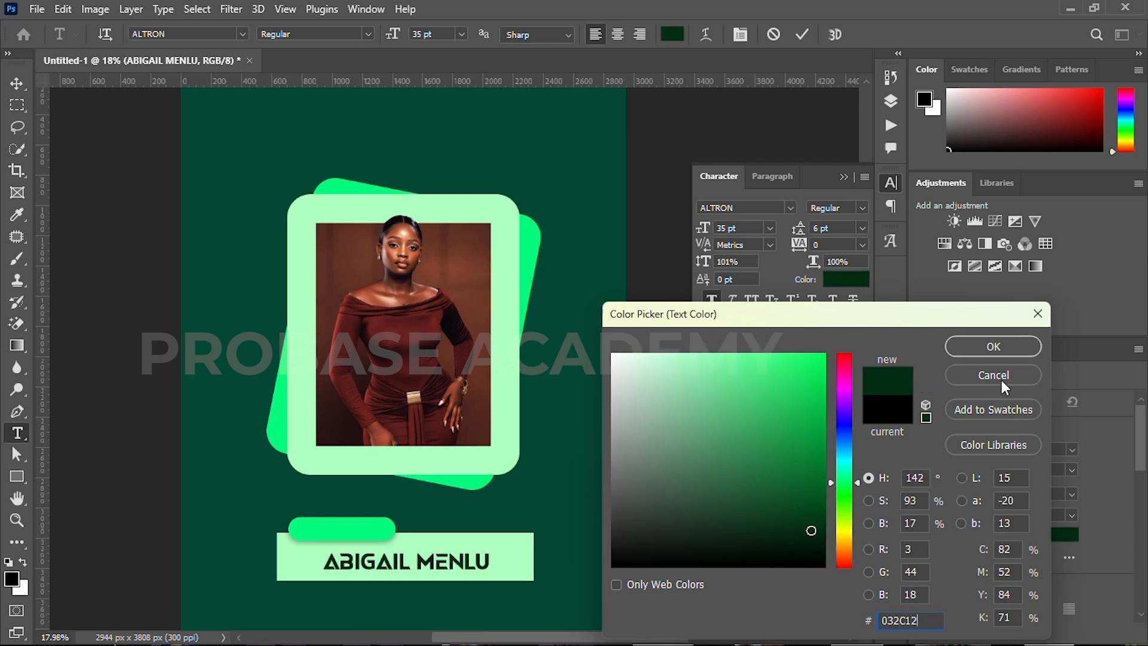
pyautogui.click(968, 348)
pyautogui.click(799, 34)
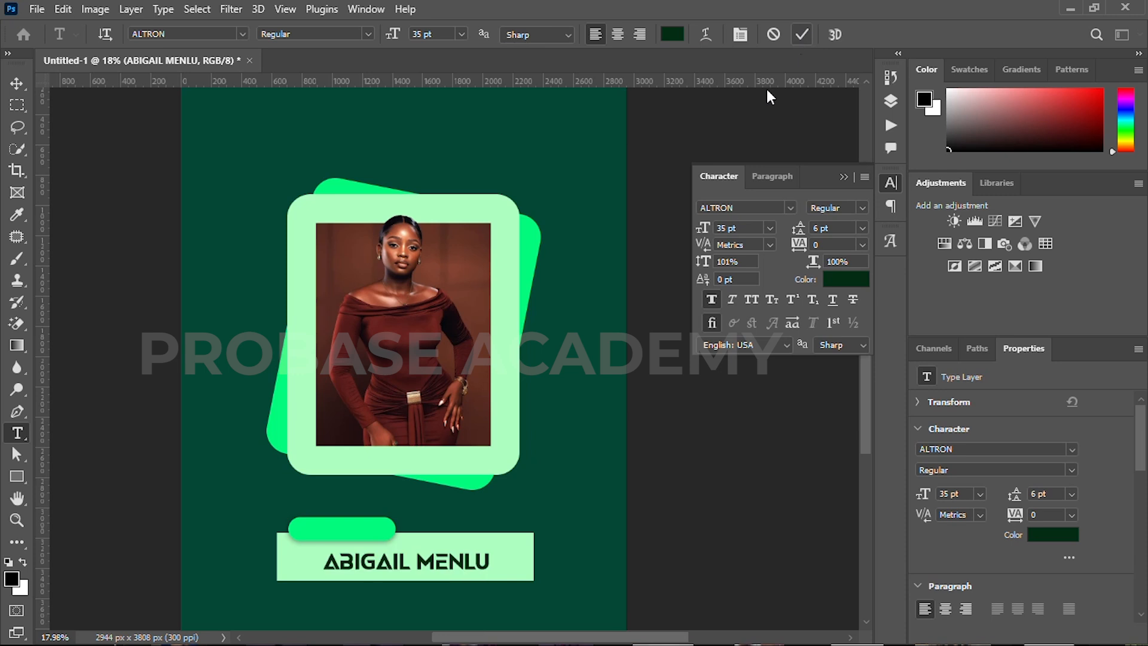
pyautogui.press('v')
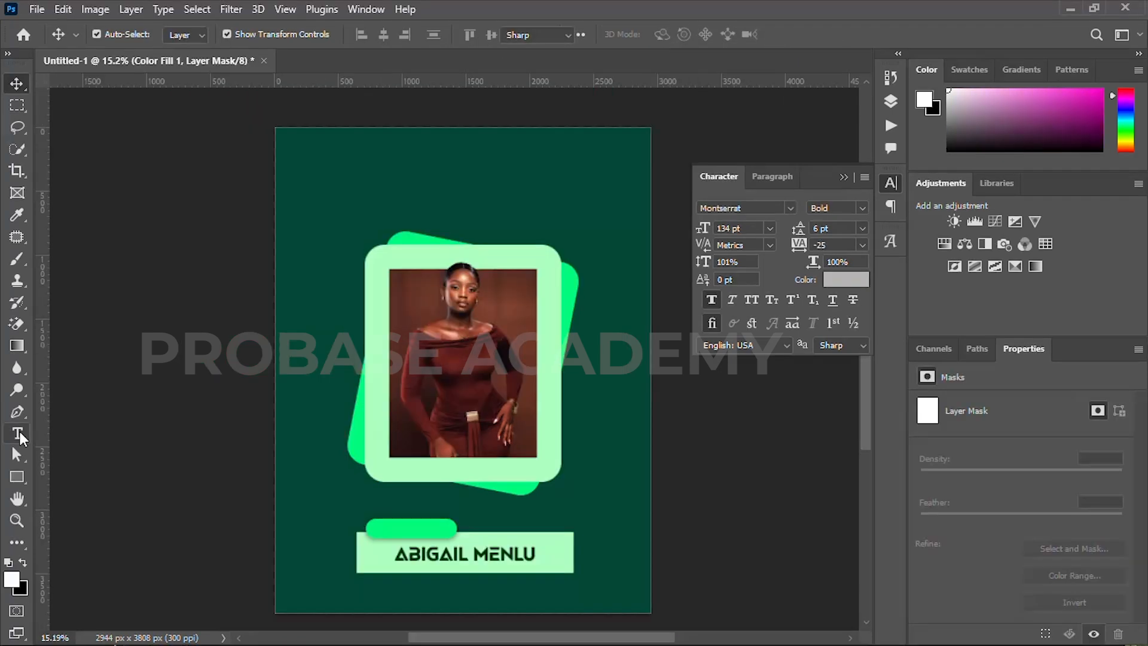
# Add the text "Birthday Girl" in Montserrat Bold above the frame and set its size to 18 pt.
pyautogui.click(16, 433)
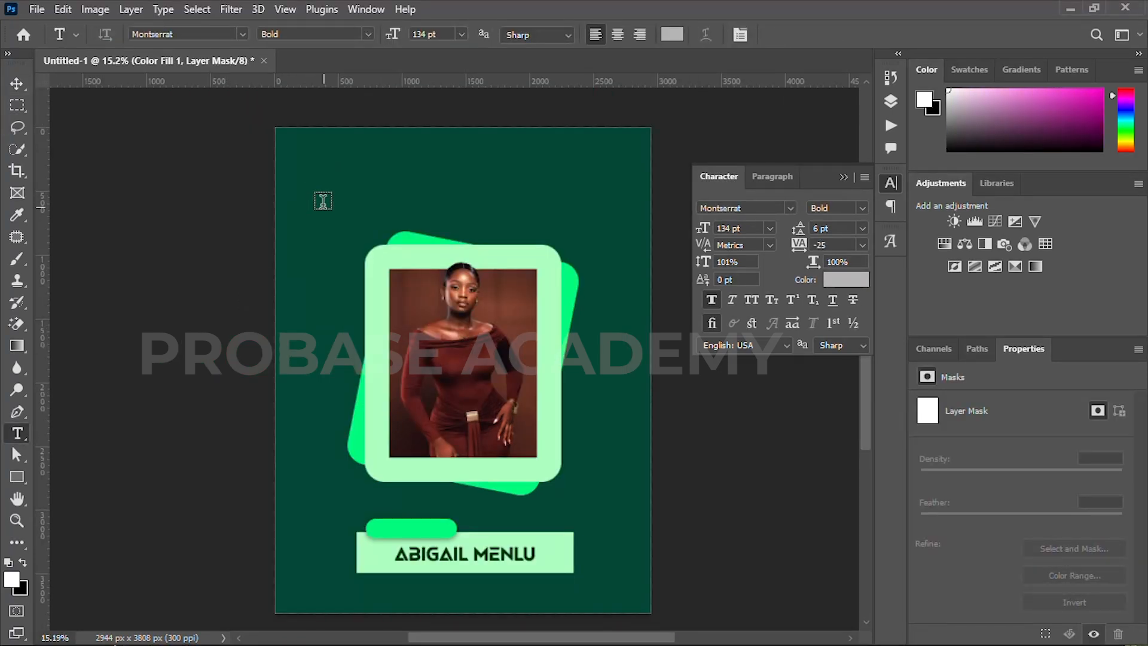
pyautogui.click(312, 190)
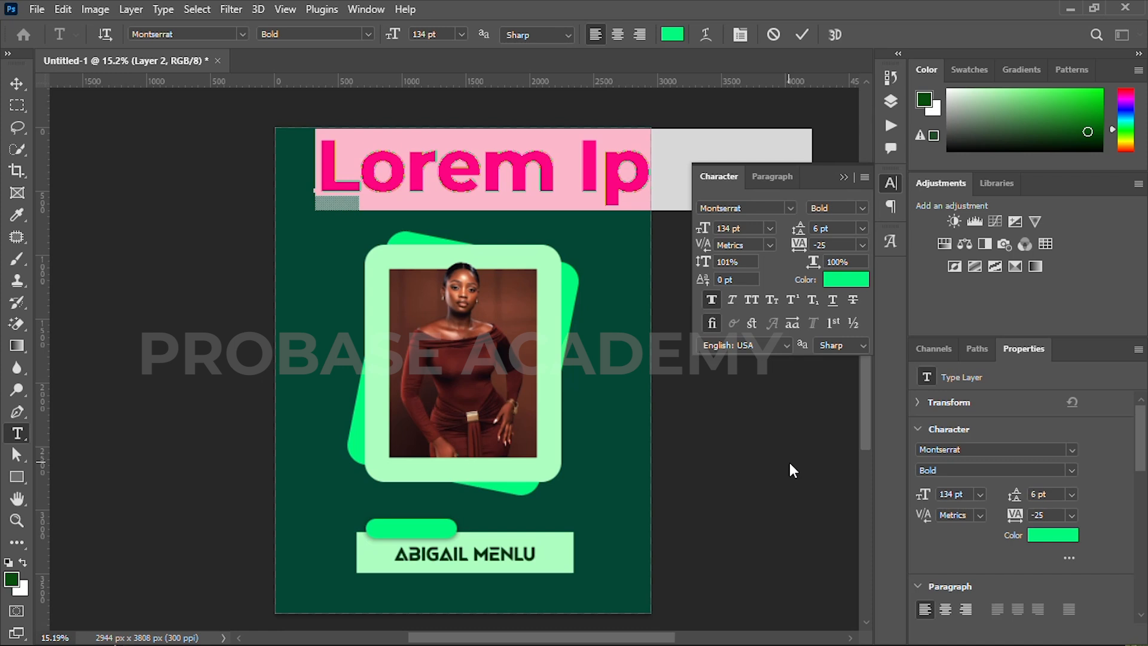
pyautogui.write('Birthda')
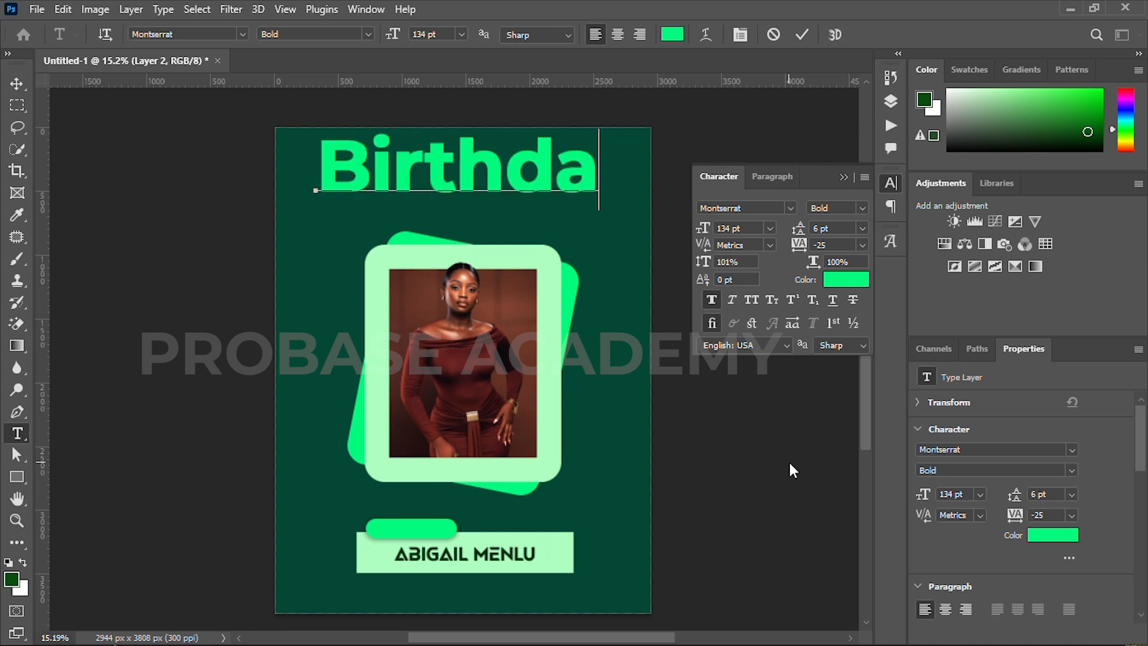
pyautogui.write('y')
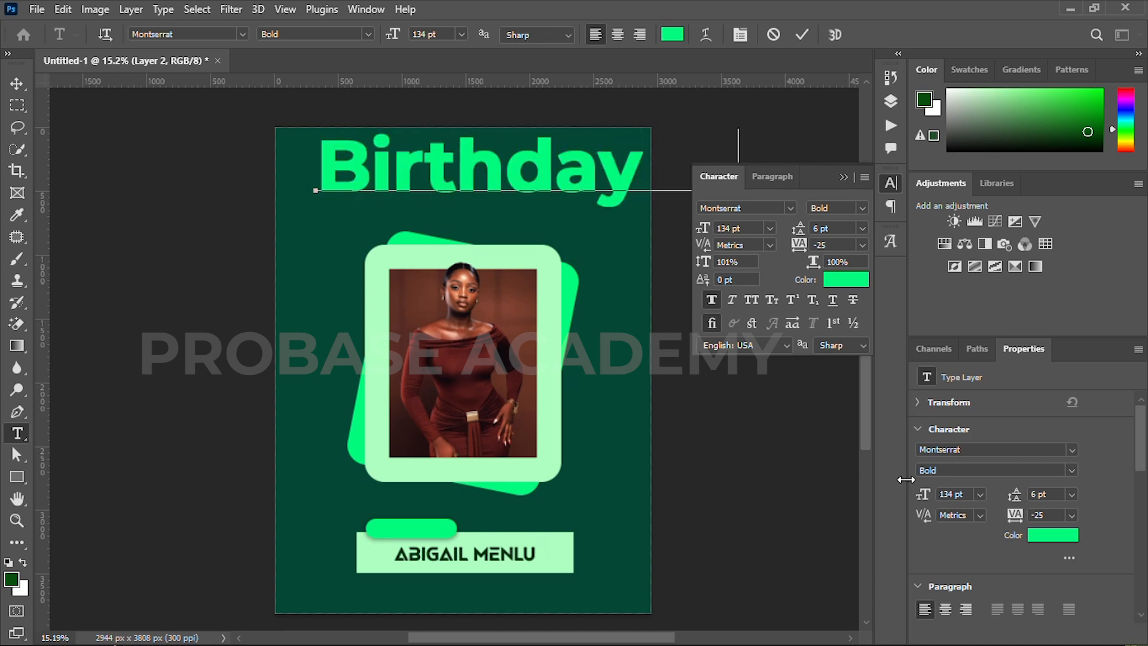
pyautogui.hotkey('ctrl', 'a')
pyautogui.moveTo(710, 230); pyautogui.dragTo(648, 245)
pyautogui.write('18')
pyautogui.press('Return')
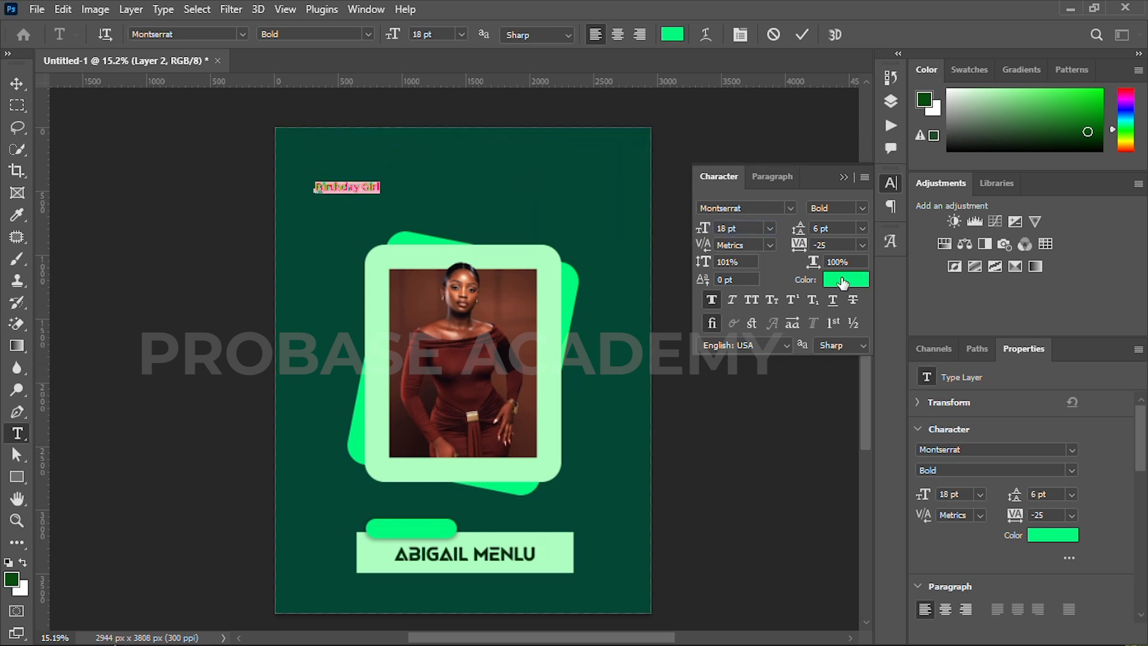
# Place the "Birthday Girl" text on the bright green pill and set its color to 032c12.
pyautogui.moveTo(343, 202); pyautogui.dragTo(421, 549)
pyautogui.scroll(6, 420, 546)
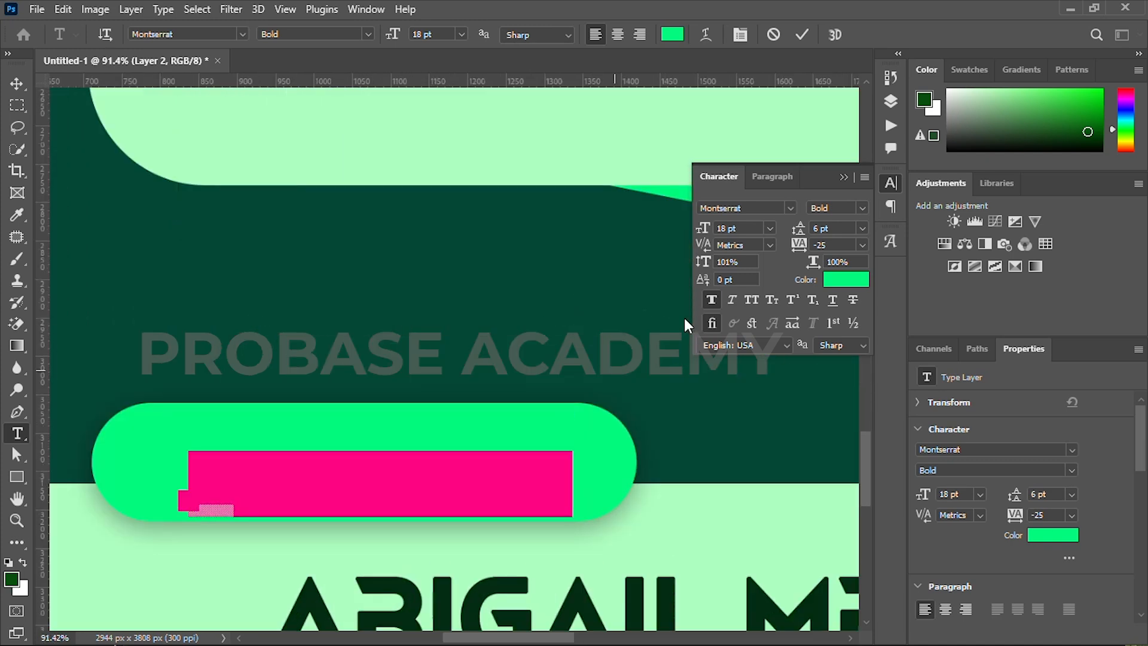
pyautogui.click(843, 279)
pyautogui.write('032c12')
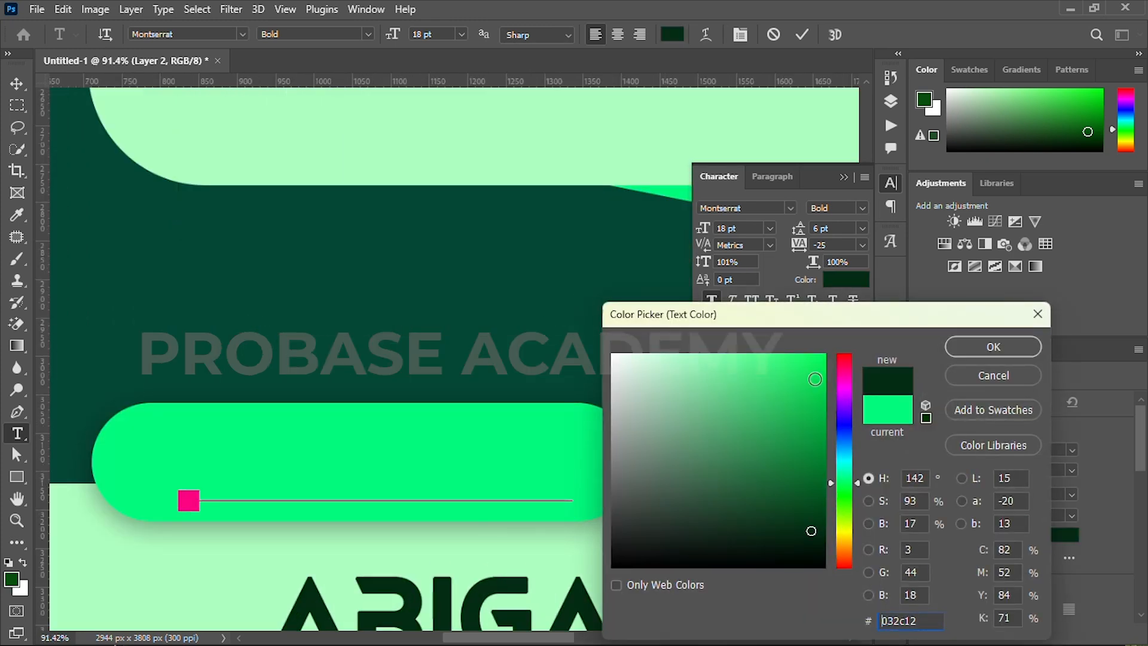
pyautogui.click(1003, 347)
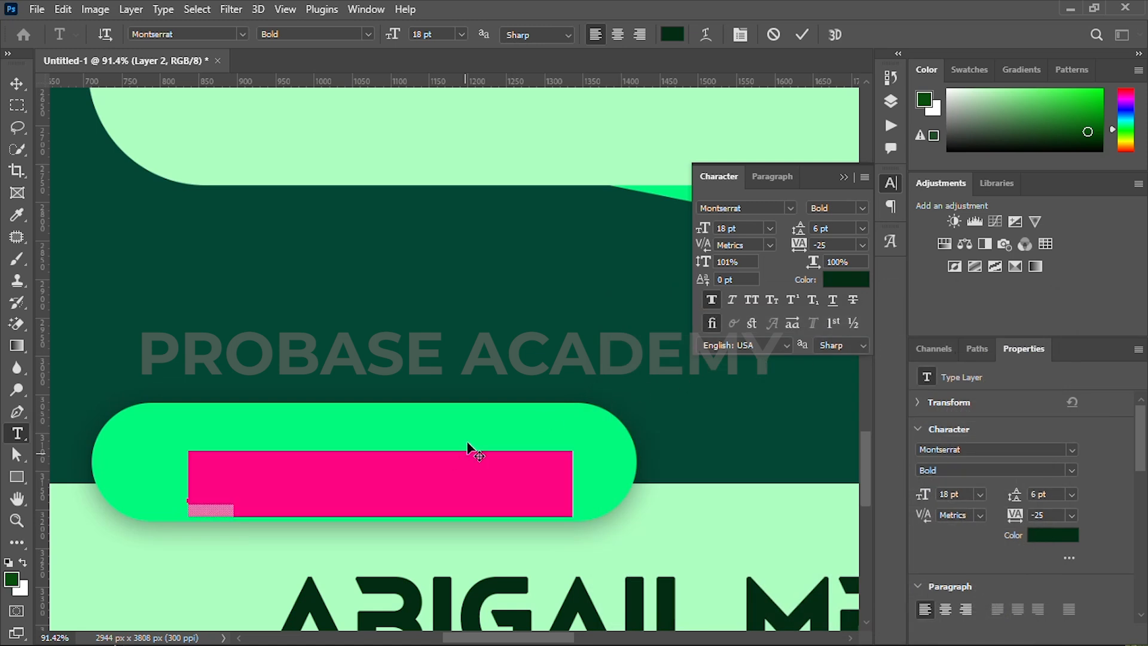
pyautogui.moveTo(512, 535); pyautogui.dragTo(522, 517)
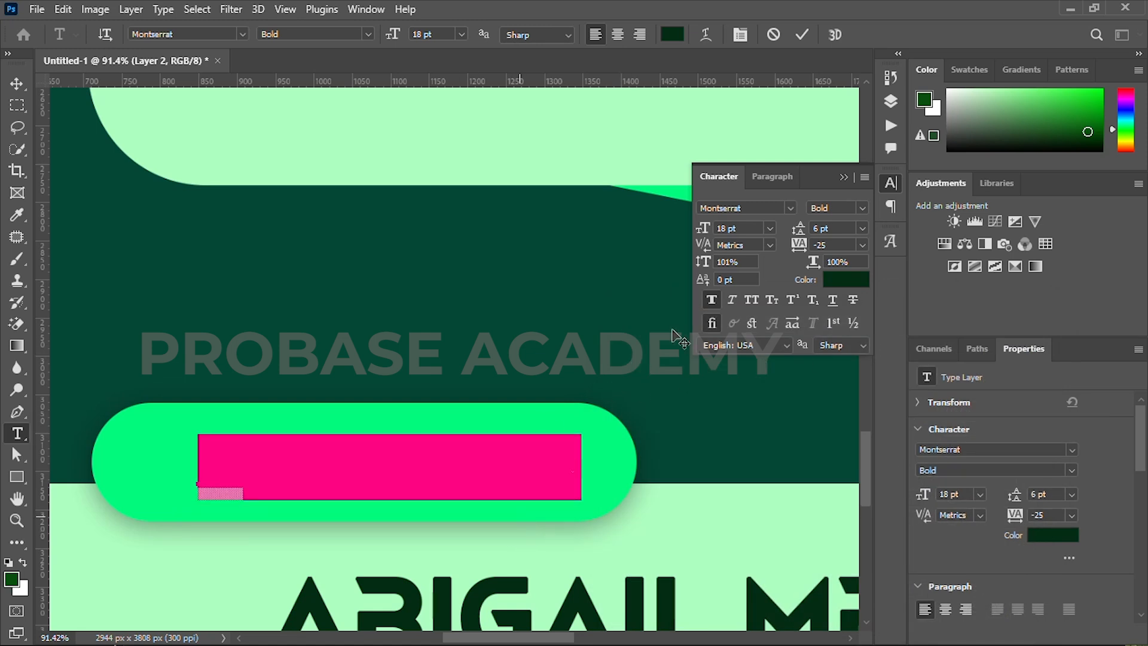
# Move the "Birthday Girl" text layer to the top of the layer stack.
pyautogui.click(891, 101)
pyautogui.click(798, 461)
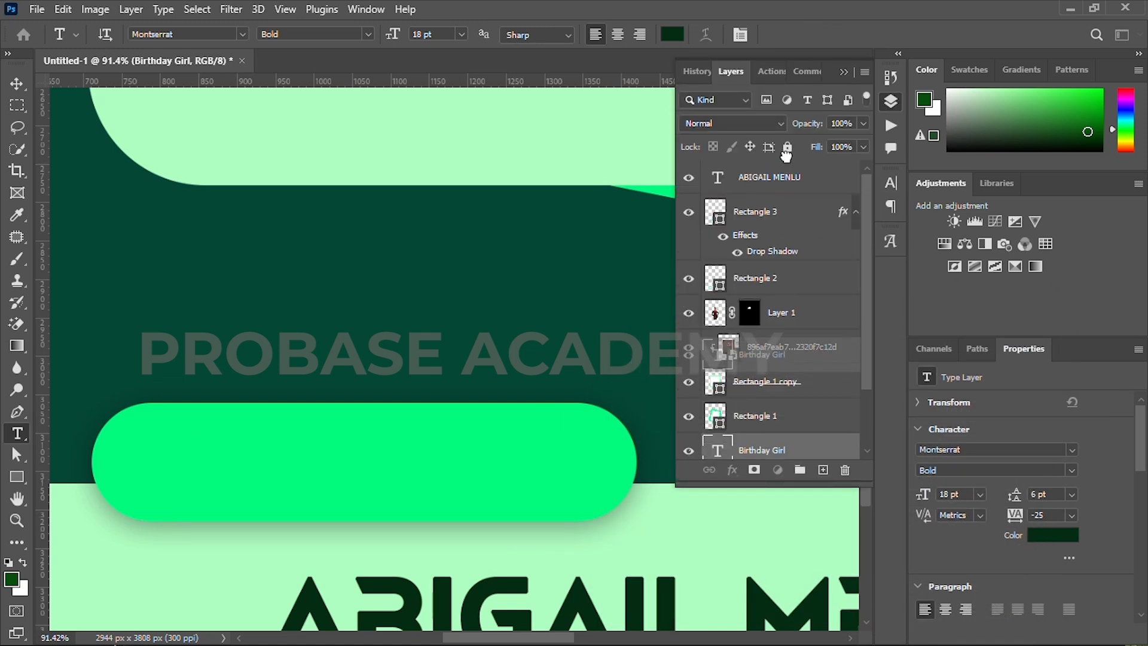
pyautogui.moveTo(785, 167); pyautogui.dragTo(783, 170)
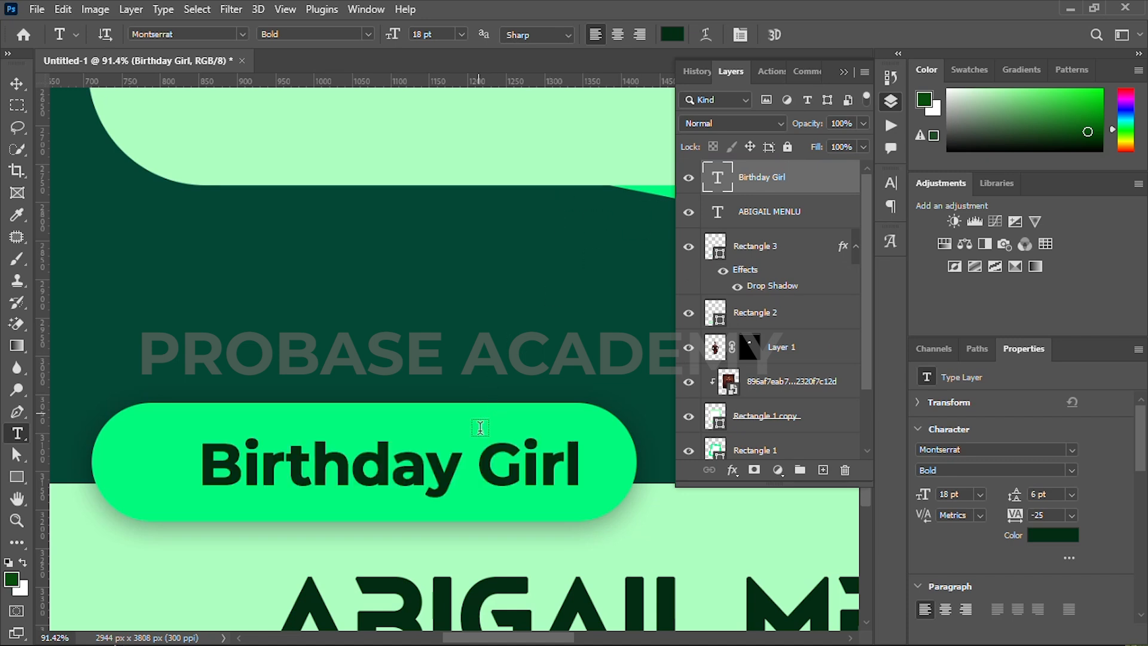
# Set the "Birthday Girl" text to SemiBold and adjust its position on the pill.
pyautogui.click(17, 86)
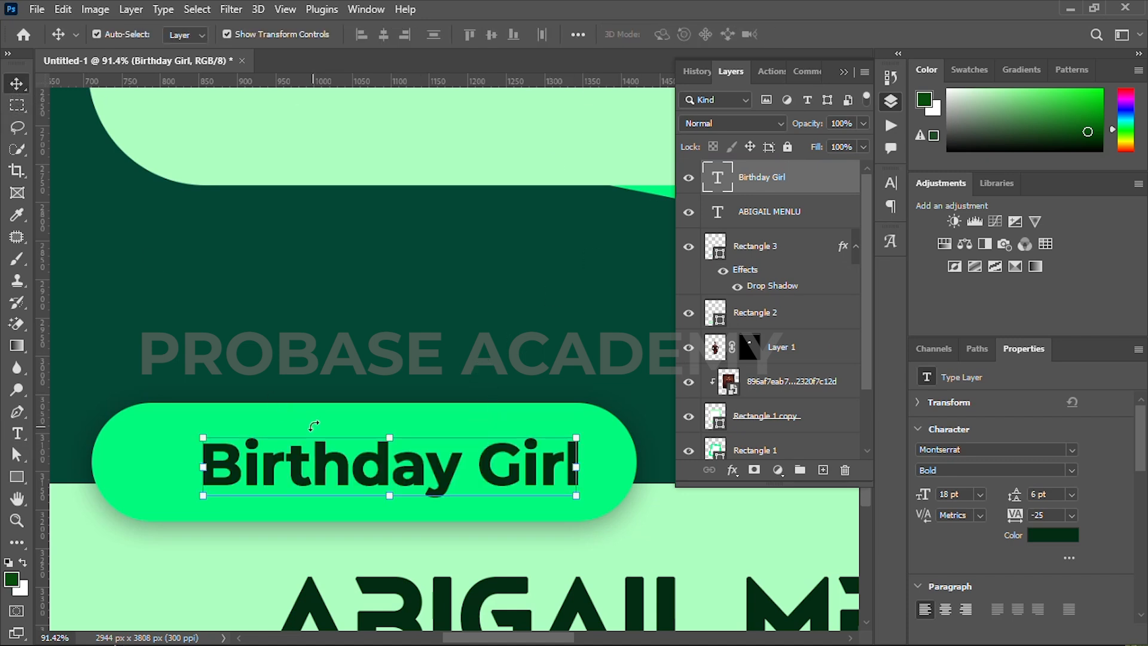
pyautogui.click(889, 183)
pyautogui.click(861, 208)
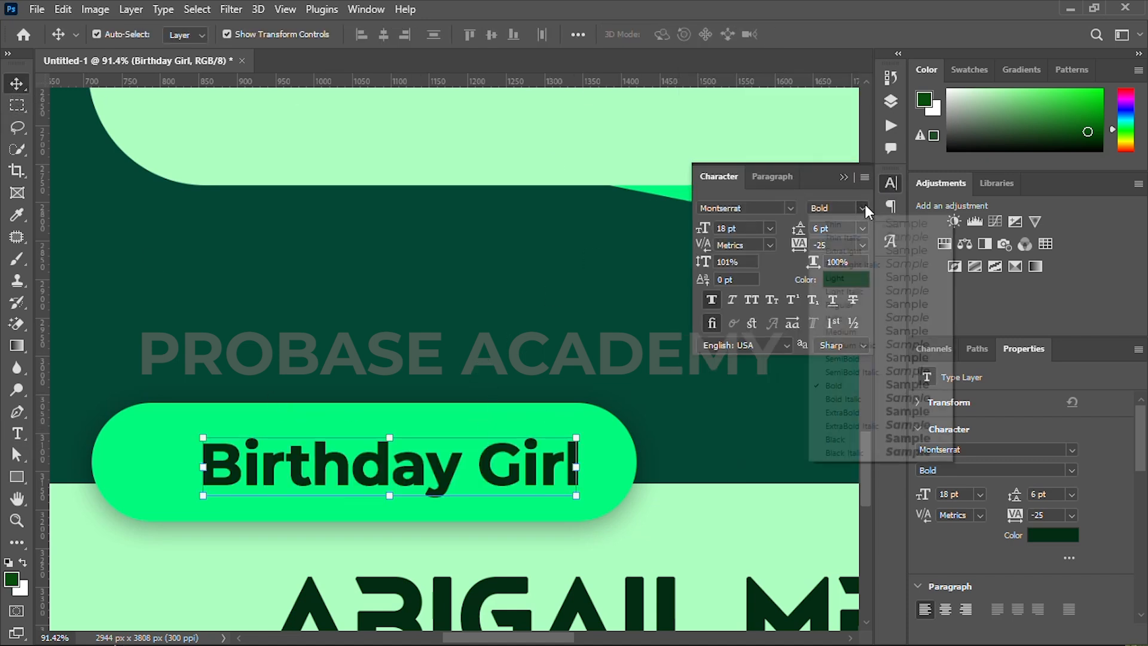
pyautogui.click(851, 359)
pyautogui.moveTo(470, 478); pyautogui.dragTo(444, 479)
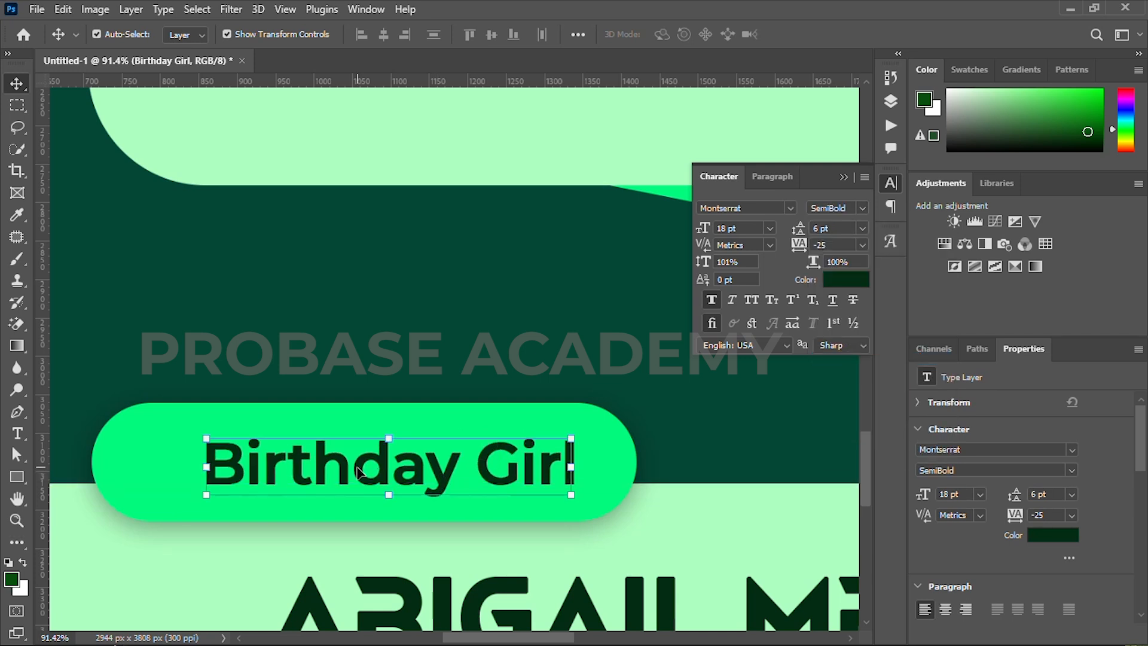
# Draw a thin dark green rectangle about 56 by 7 px on the pill as a dash before "Birthday Girl".
pyautogui.click(17, 477)
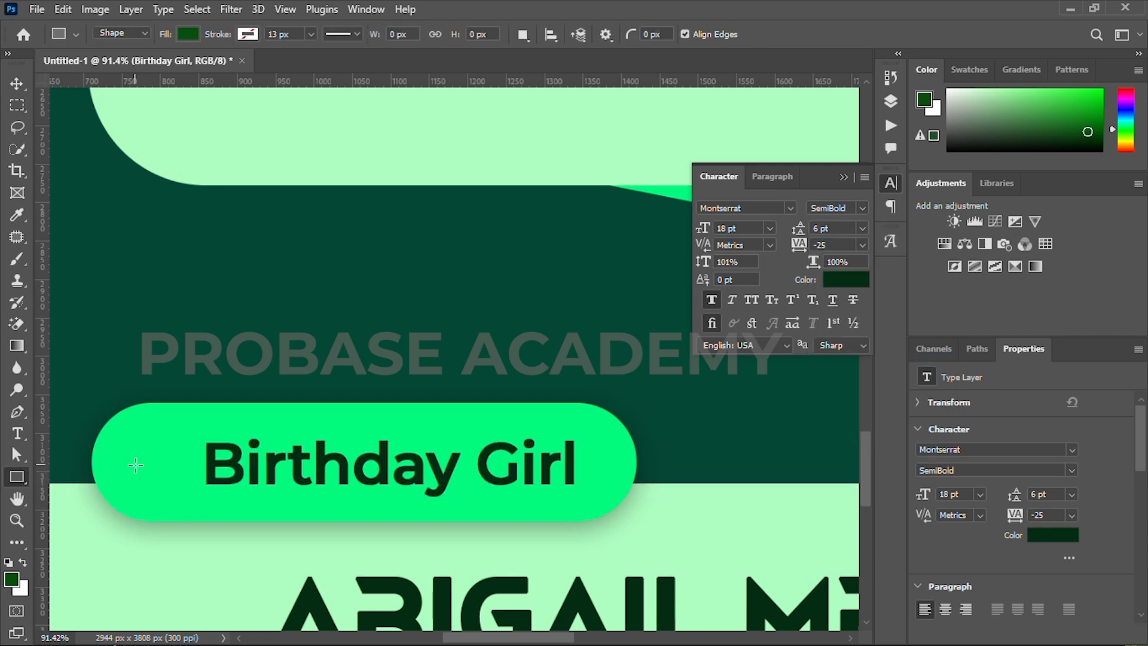
pyautogui.moveTo(136, 465); pyautogui.dragTo(177, 468)
pyautogui.scroll(-6, 177, 468)
pyautogui.press('v')
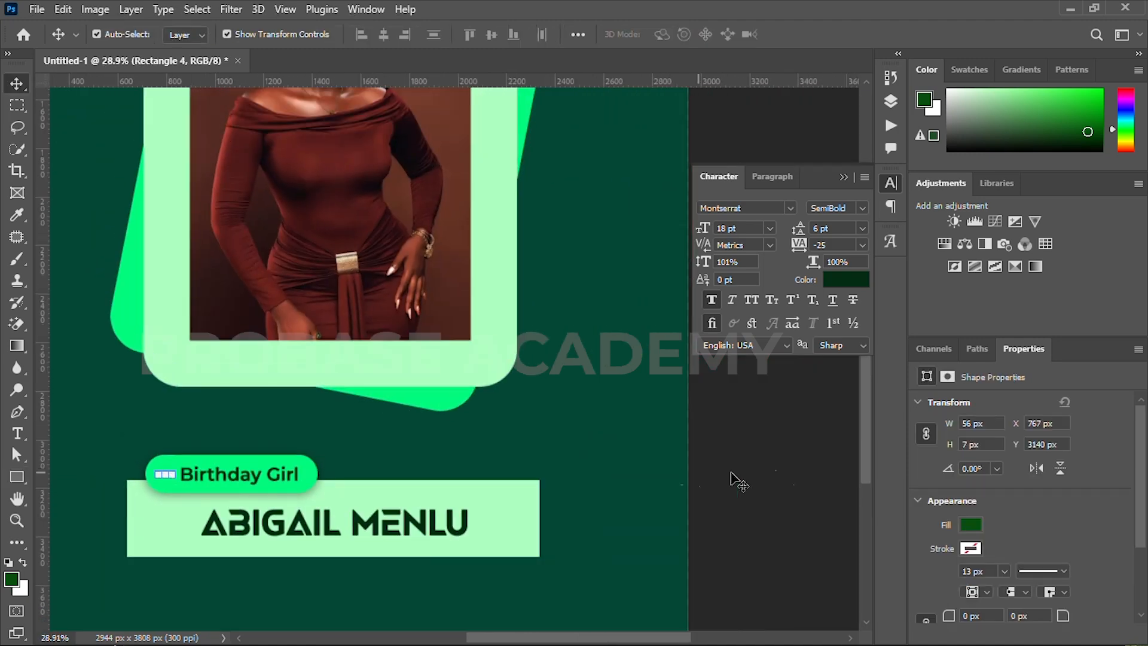
pyautogui.click(780, 469)
# Add the text "Happy" above the frame in all caps, enlarge it to about 171 pt and reposition it.
pyautogui.moveTo(342, 427); pyautogui.dragTo(349, 441)
pyautogui.scroll(-2, 358, 455)
pyautogui.moveTo(362, 328); pyautogui.dragTo(364, 406)
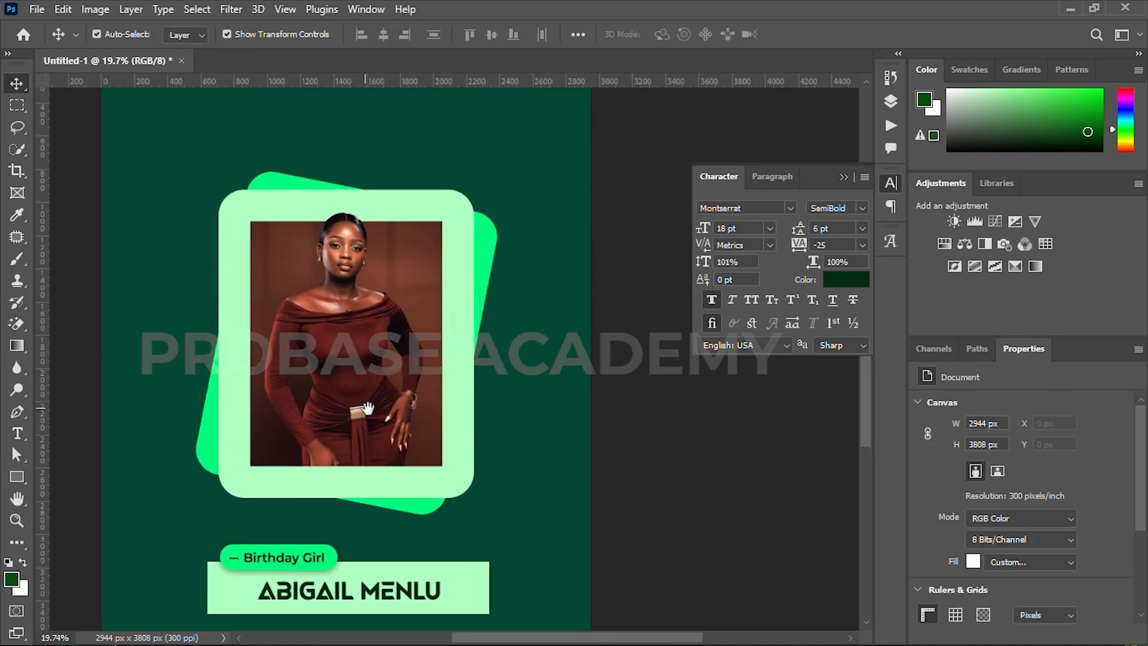
pyautogui.scroll(-1, 366, 409)
pyautogui.press('t')
pyautogui.click(208, 168)
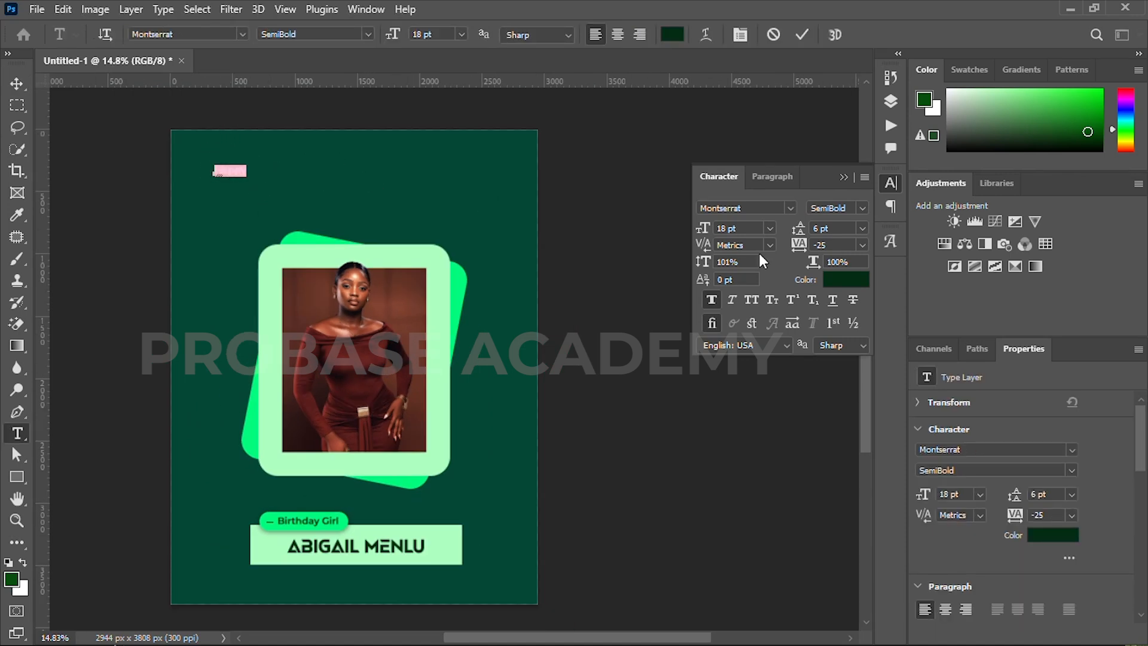
pyautogui.write('35')
pyautogui.press('Return')
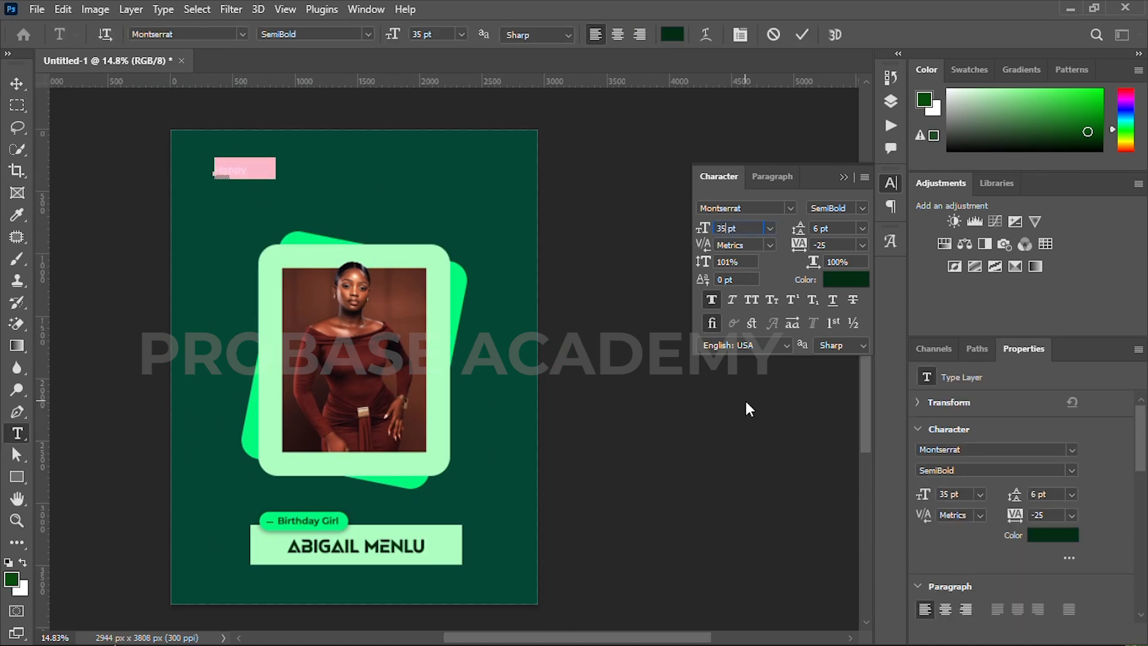
pyautogui.click(752, 299)
pyautogui.moveTo(704, 228); pyautogui.dragTo(809, 231)
pyautogui.moveTo(491, 220); pyautogui.dragTo(450, 273)
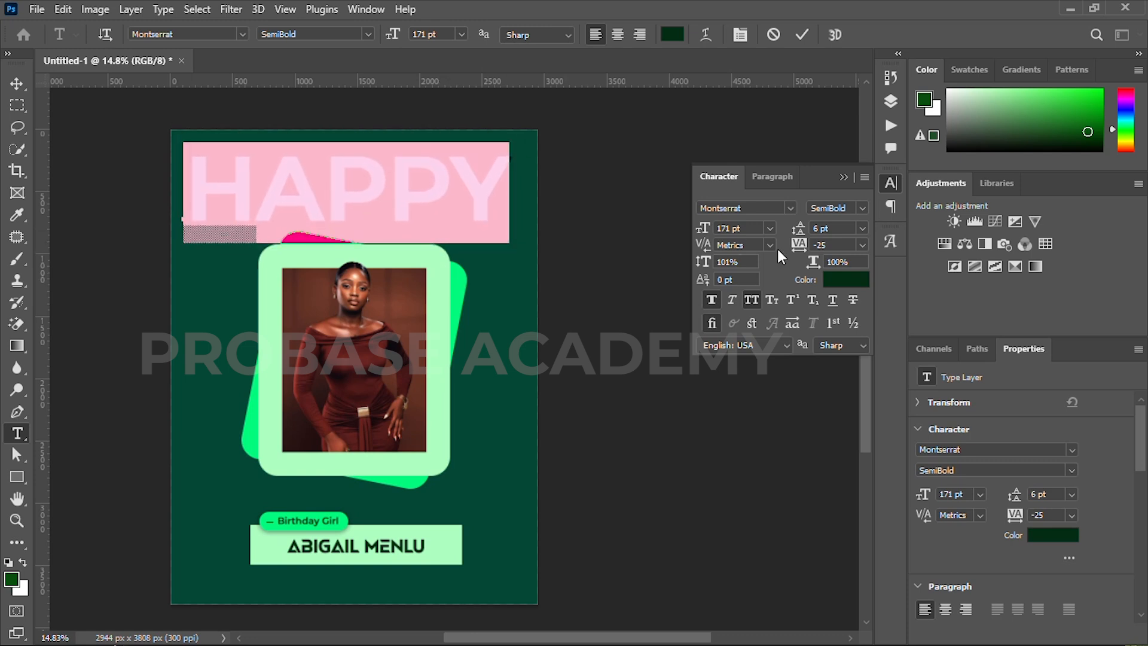
# Reduce the HAPPY text to 147 pt, set it to Montserrat Bold and adjust its position above the frame.
pyautogui.moveTo(693, 227); pyautogui.dragTo(689, 233)
pyautogui.moveTo(457, 266); pyautogui.dragTo(467, 265)
pyautogui.moveTo(700, 238); pyautogui.dragTo(700, 234)
pyautogui.click(861, 208)
pyautogui.click(840, 382)
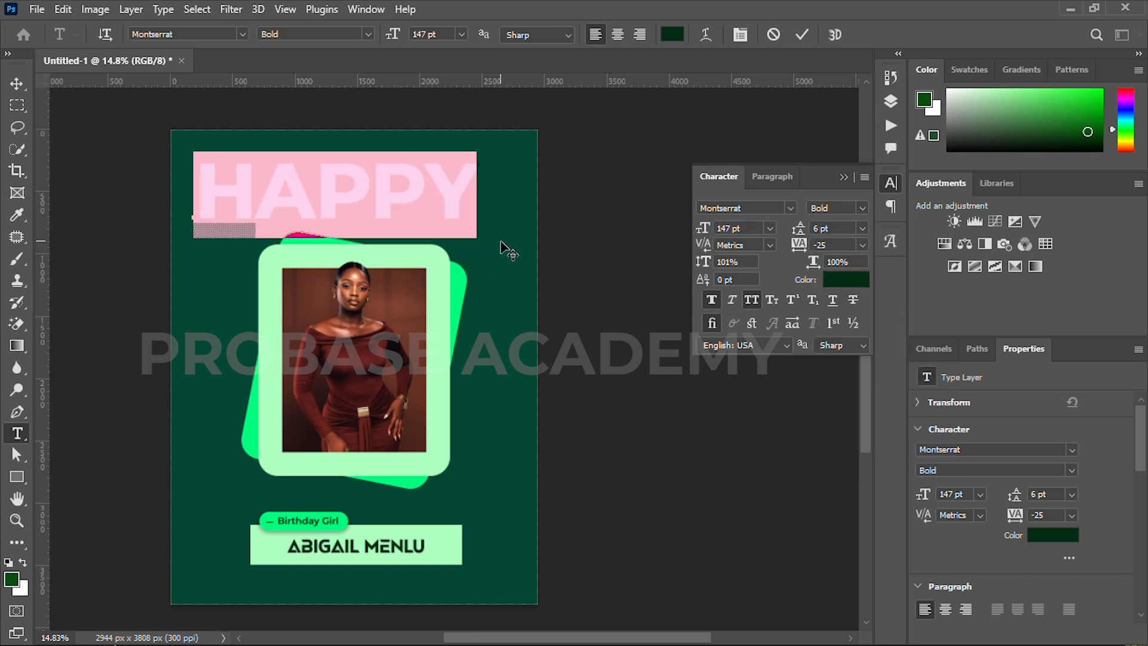
pyautogui.click(802, 36)
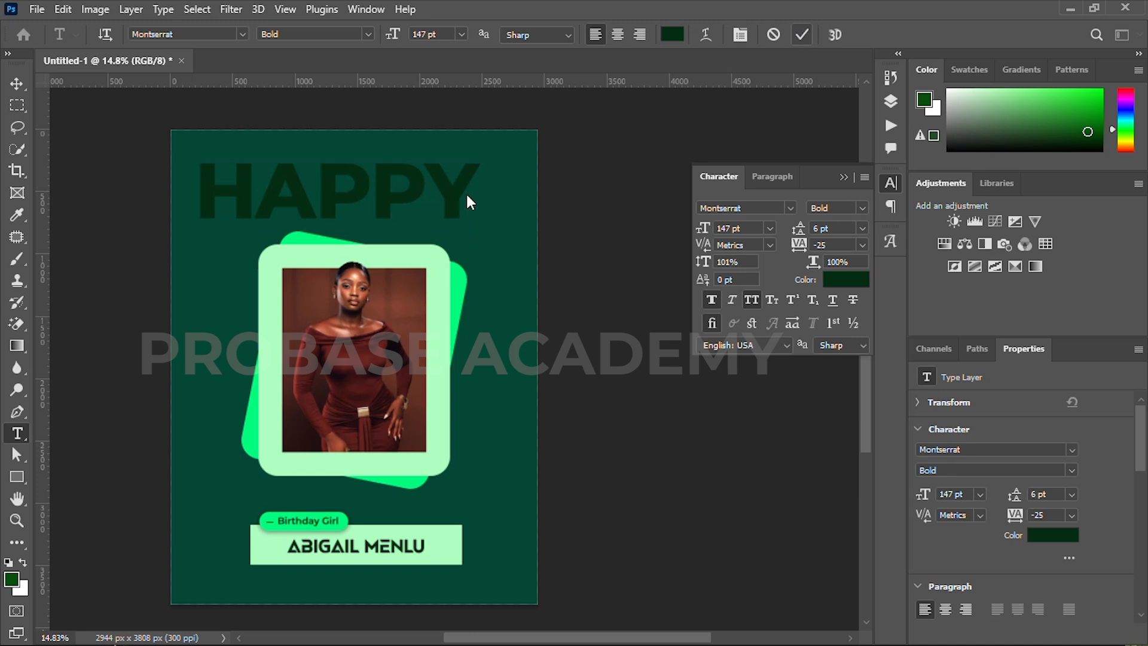
# Recolor the HAPPY text with the light green sampled from the rounded portrait frame.
pyautogui.press('v')
pyautogui.click(832, 280)
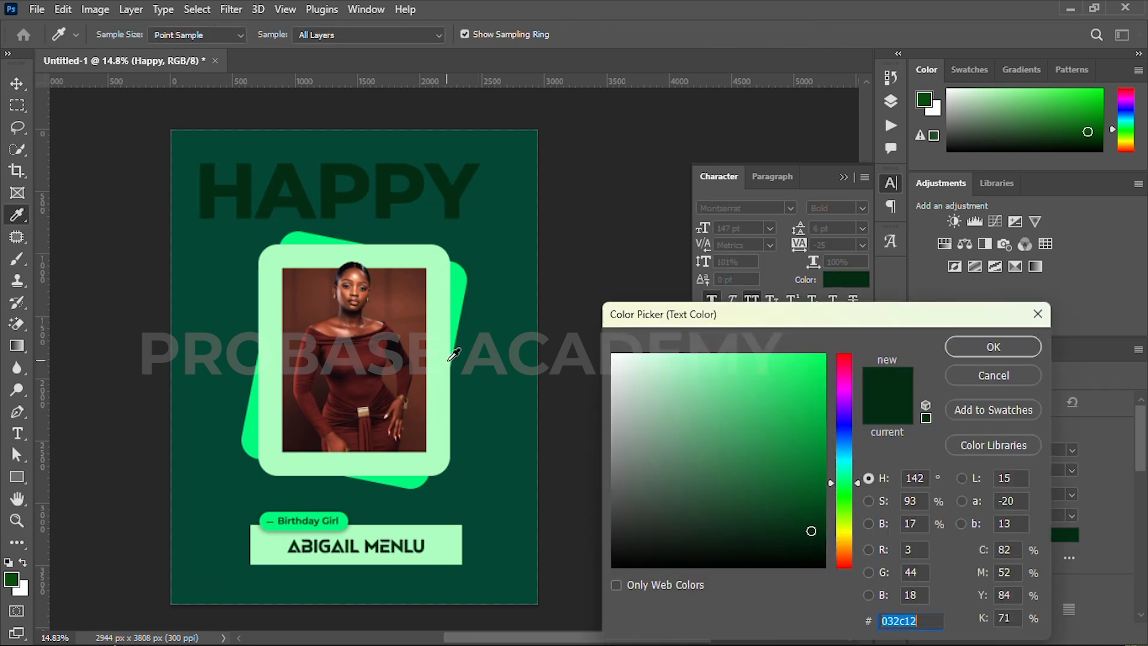
pyautogui.click(446, 354)
pyautogui.click(1004, 348)
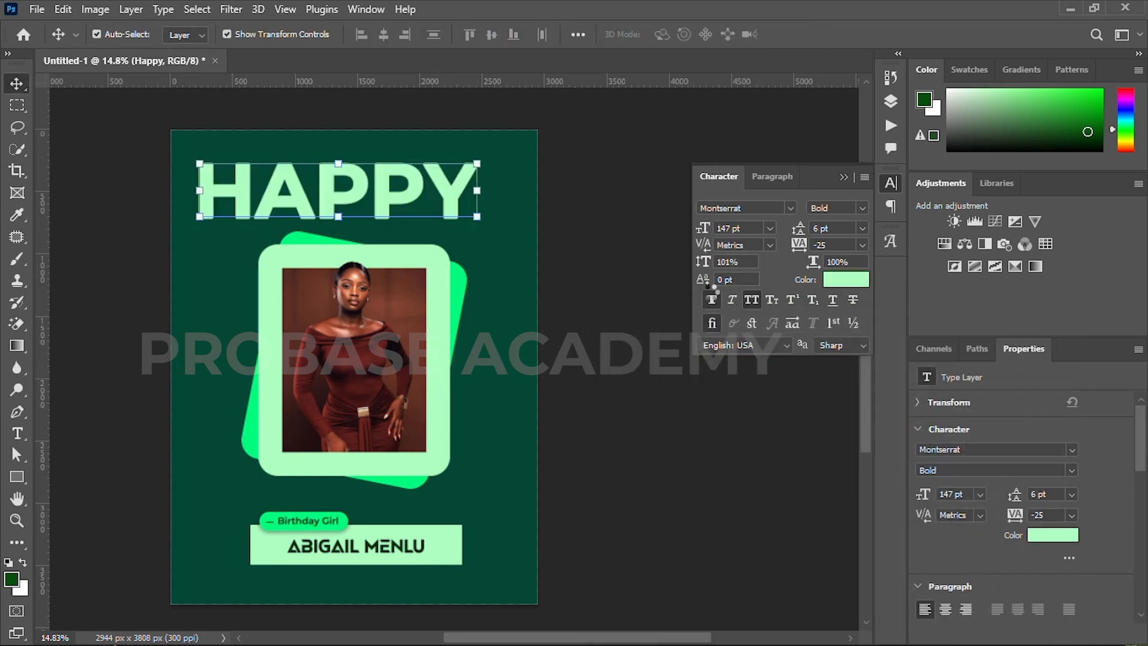
# Set the HAPPY text to ExtraBold and scale it up to about 107.82%.
pyautogui.click(865, 211)
pyautogui.click(857, 413)
pyautogui.moveTo(469, 191); pyautogui.dragTo(494, 195)
pyautogui.click(832, 36)
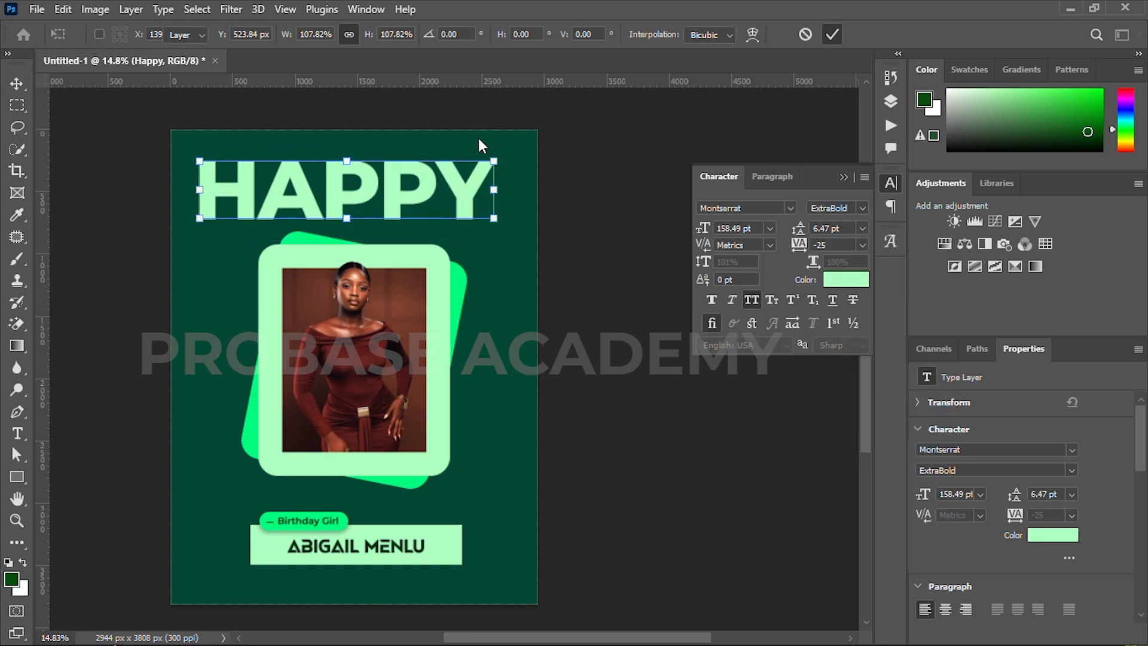
# Duplicate the HAPPY text just below the original and replace the copy's wording with "BIRTHDAY".
pyautogui.keyDown('alt'); pyautogui.moveTo(471, 196); pyautogui.dragTo(471, 251); pyautogui.keyUp('alt')
pyautogui.doubleClick(469, 251)
pyautogui.write('BIRHHA')
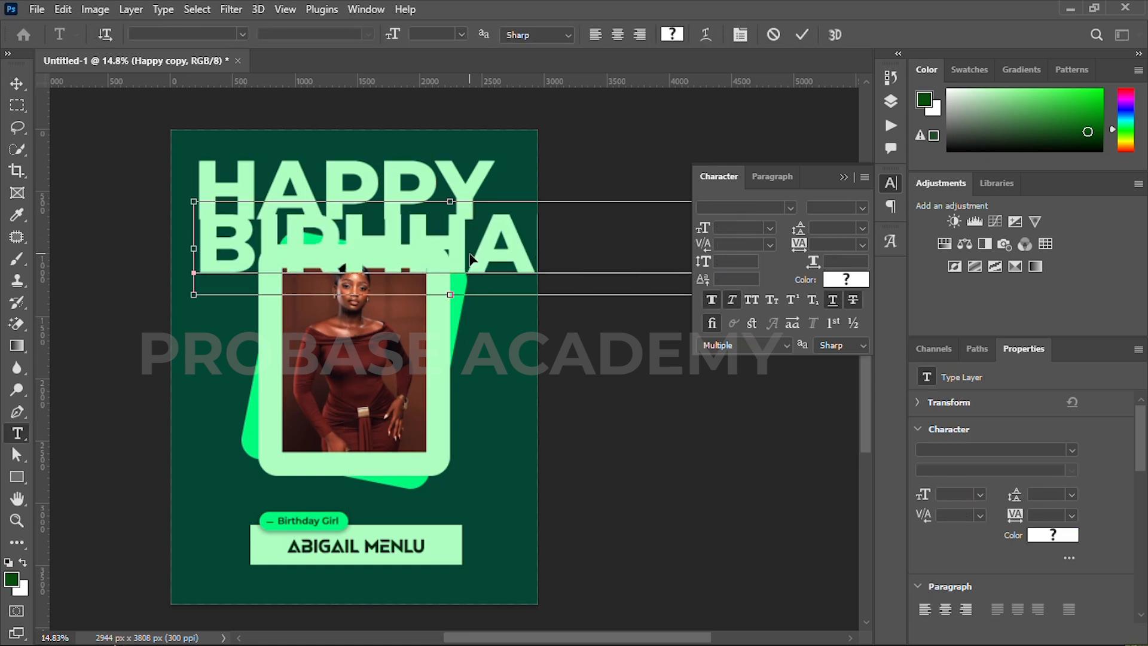
pyautogui.hotkey('ctrl', 'a')
pyautogui.write('BIRTHDAY')
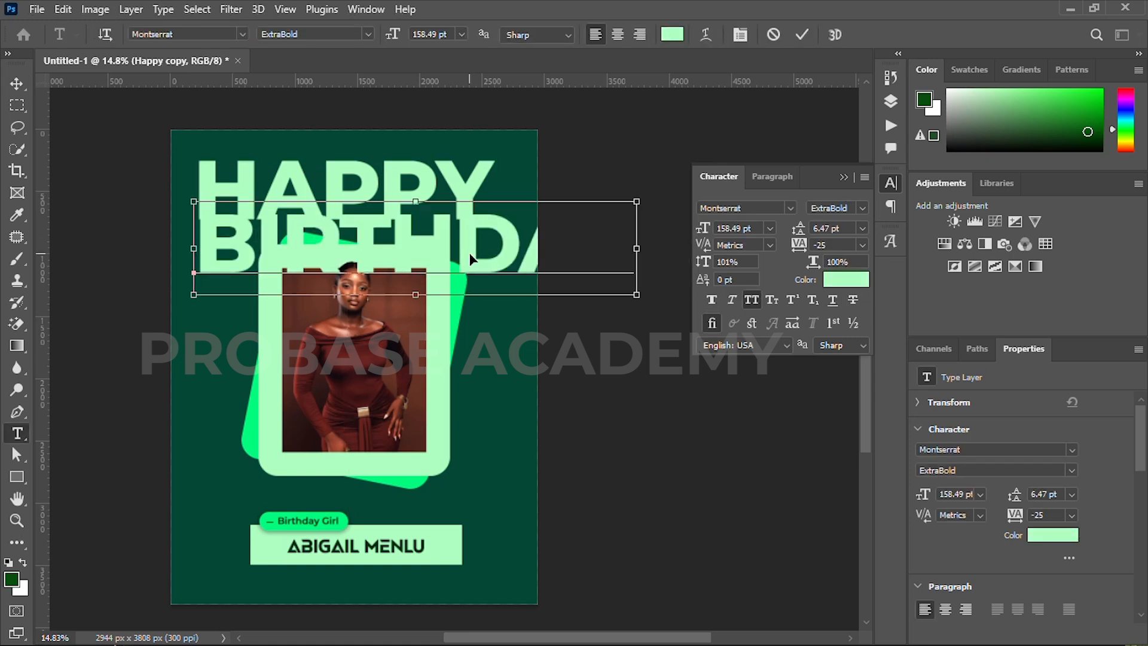
# Set the BIRTHDAY text to 137 pt and position it just below the HAPPY text.
pyautogui.hotkey('ctrl', 'a')
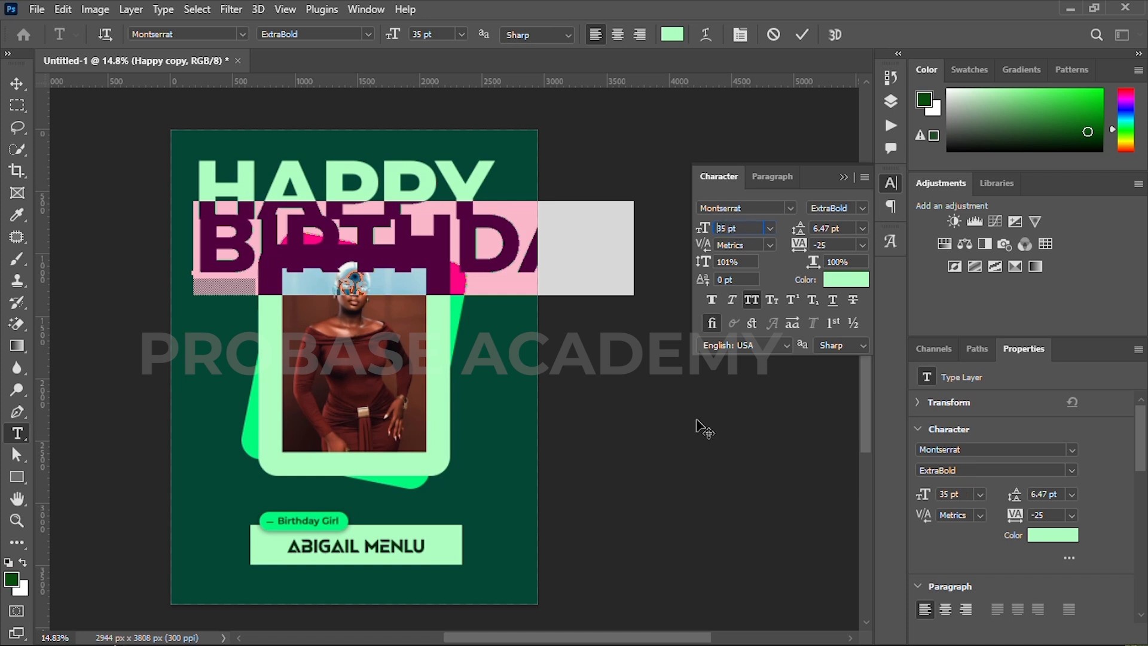
pyautogui.press('Return')
pyautogui.moveTo(702, 228); pyautogui.dragTo(777, 234)
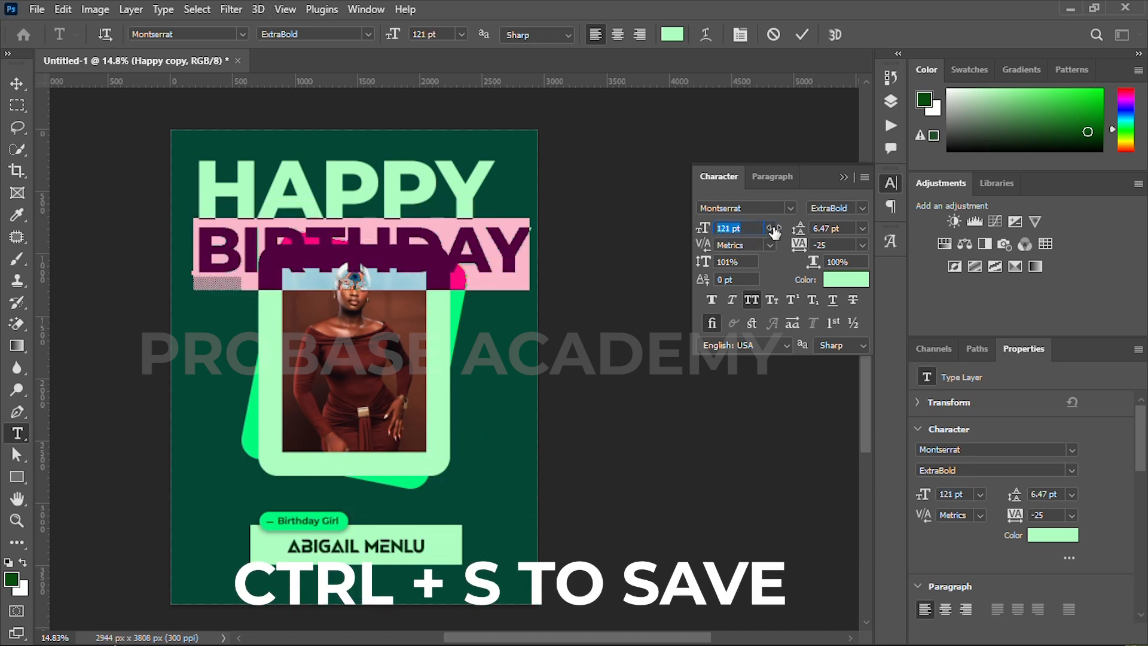
pyautogui.moveTo(508, 352); pyautogui.dragTo(480, 355)
pyautogui.moveTo(698, 234); pyautogui.dragTo(709, 232)
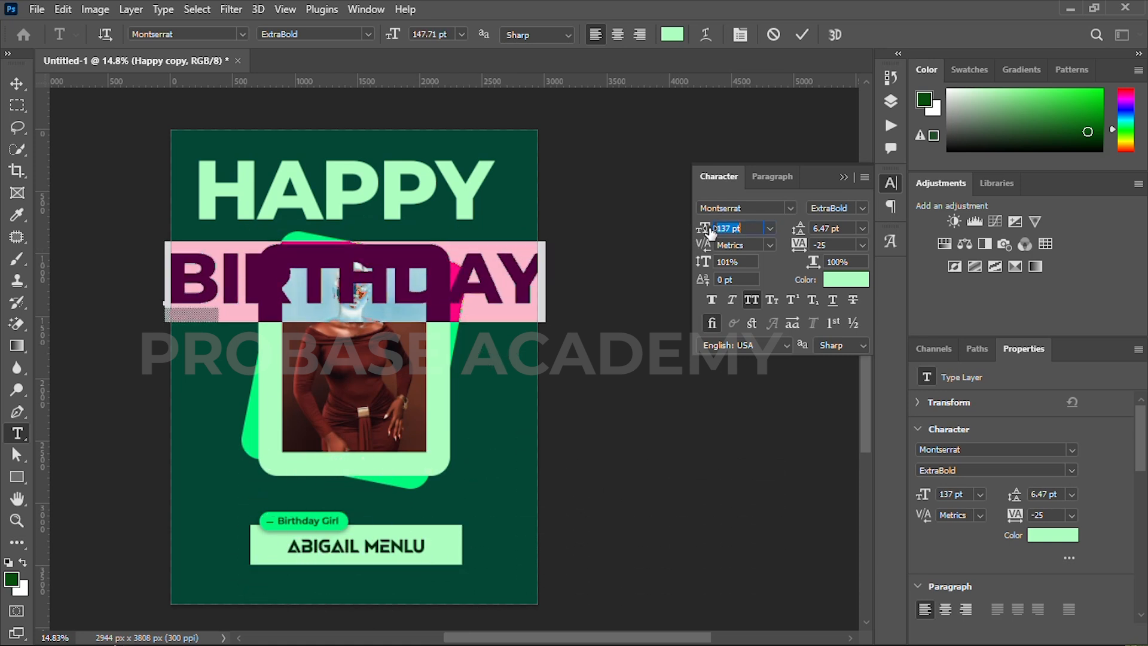
pyautogui.click(802, 34)
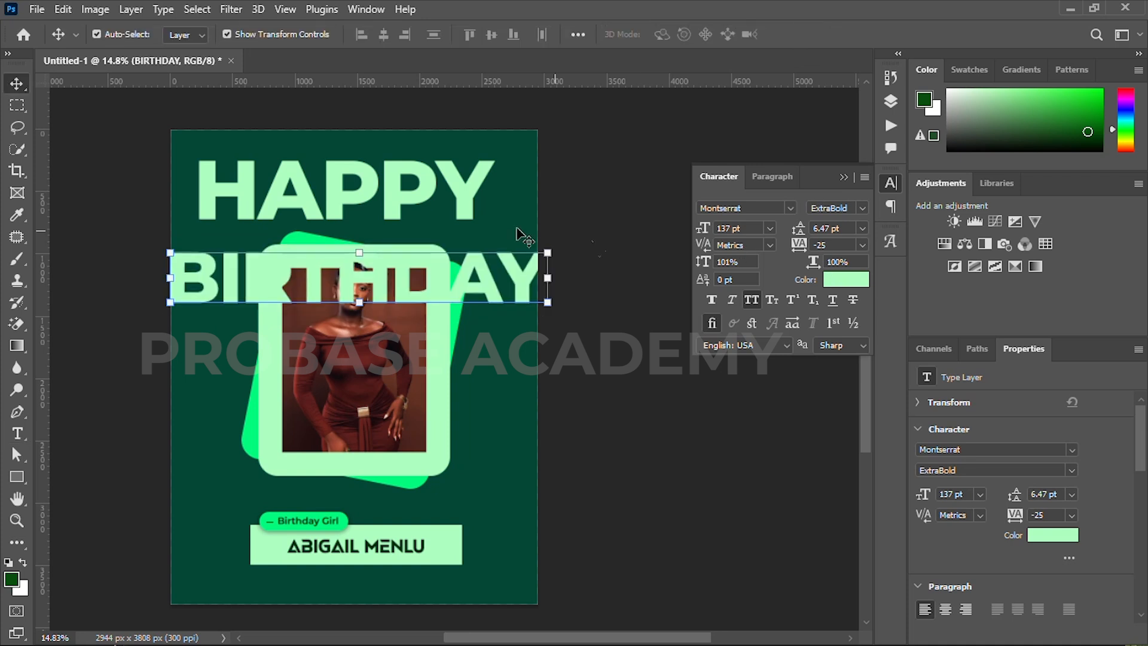
pyautogui.moveTo(480, 277); pyautogui.dragTo(476, 257)
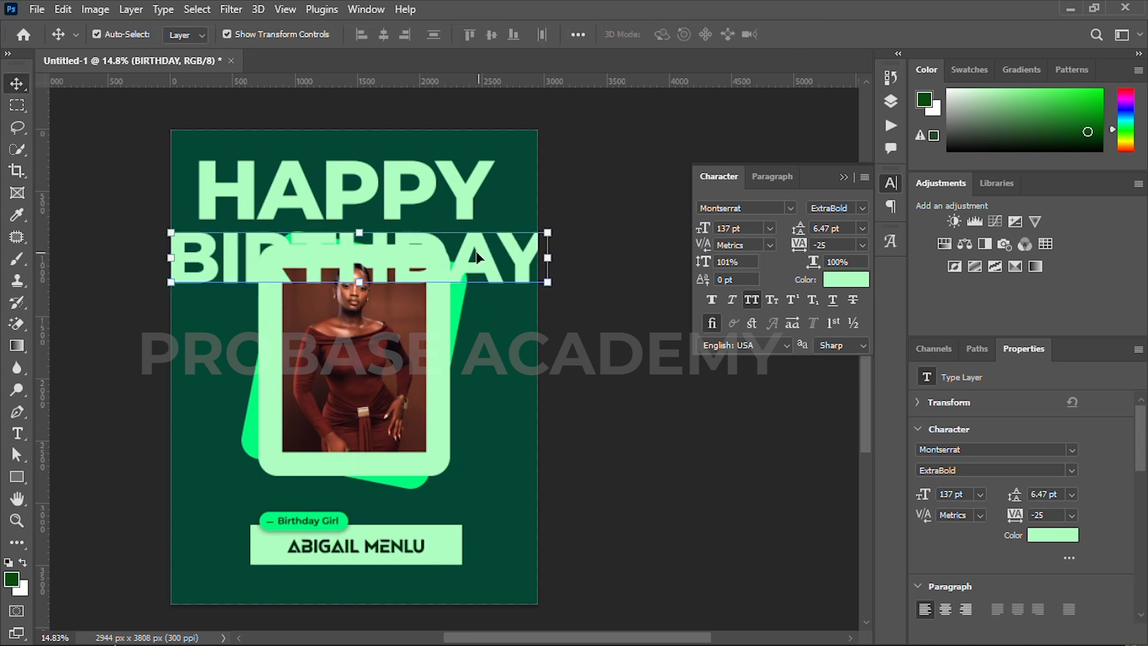
# Move the HAPPY and BIRTHDAY layers directly above the Color Fill 1 layer and set their opacity to 10%.
pyautogui.click(890, 101)
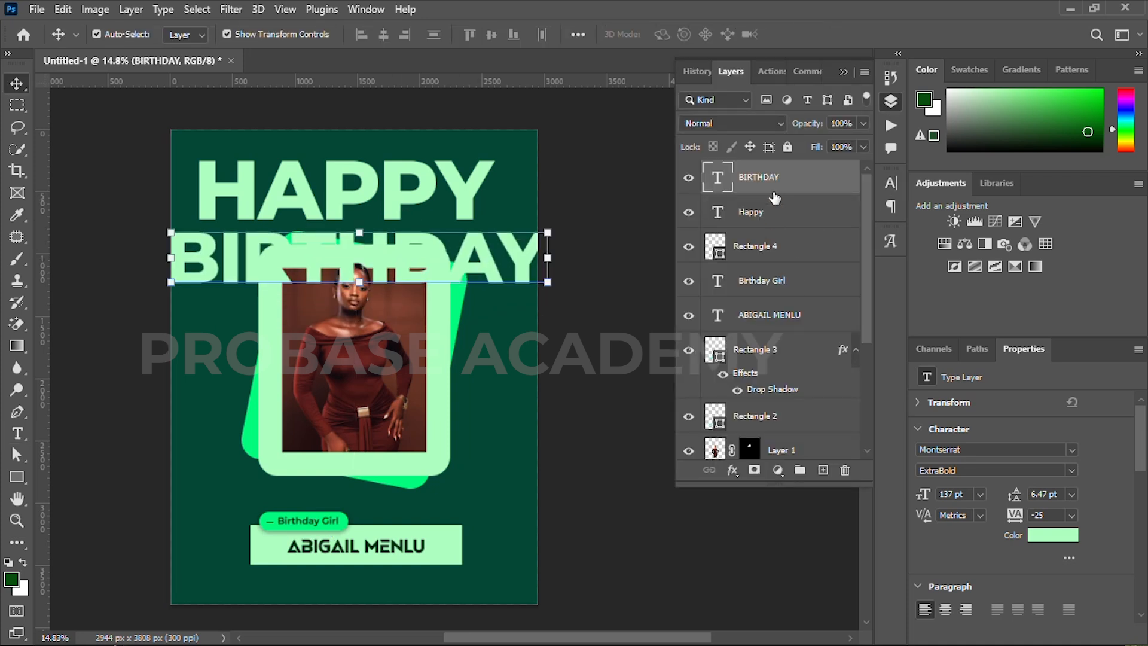
pyautogui.keyDown('shift'); pyautogui.click(785, 223); pyautogui.keyUp('shift')
pyautogui.moveTo(785, 223); pyautogui.dragTo(786, 390)
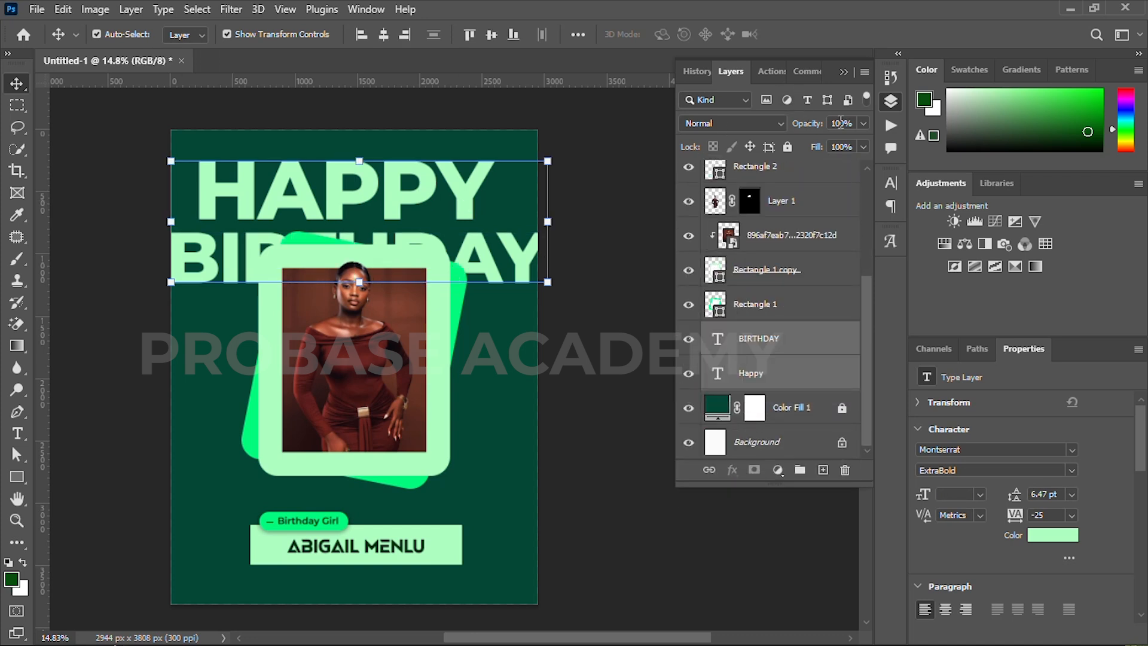
pyautogui.press('BackSpace')
pyautogui.press('Return')
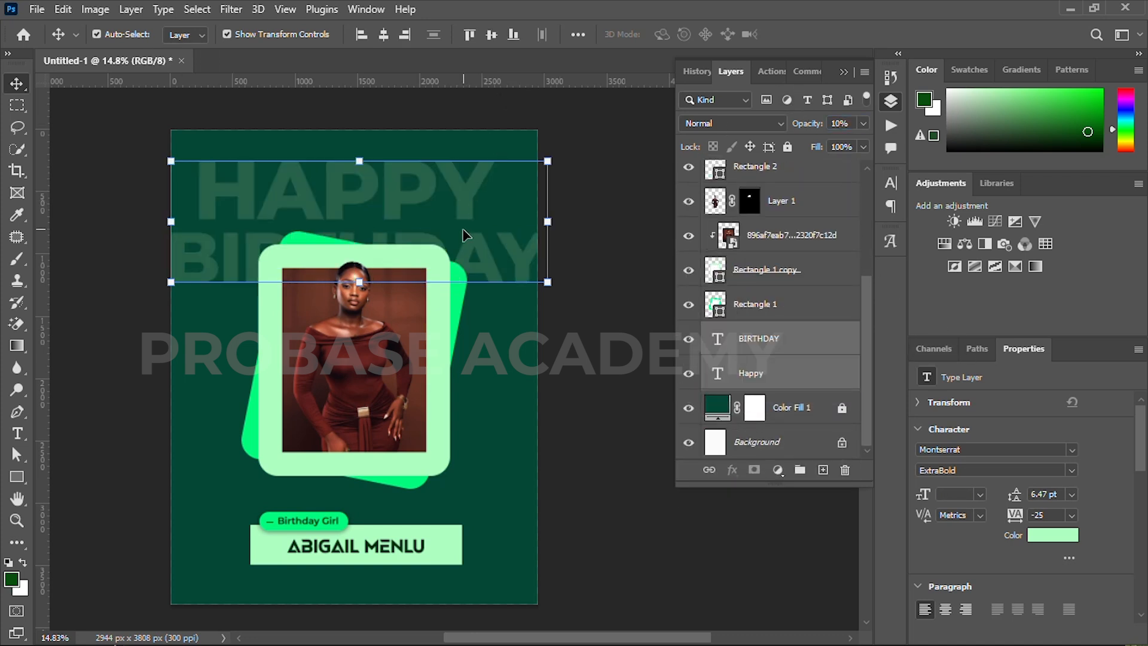
# Duplicate the faded HAPPY and BIRTHDAY pair directly below the originals and nudge the copies into line.
pyautogui.moveTo(470, 217); pyautogui.dragTo(469, 329)
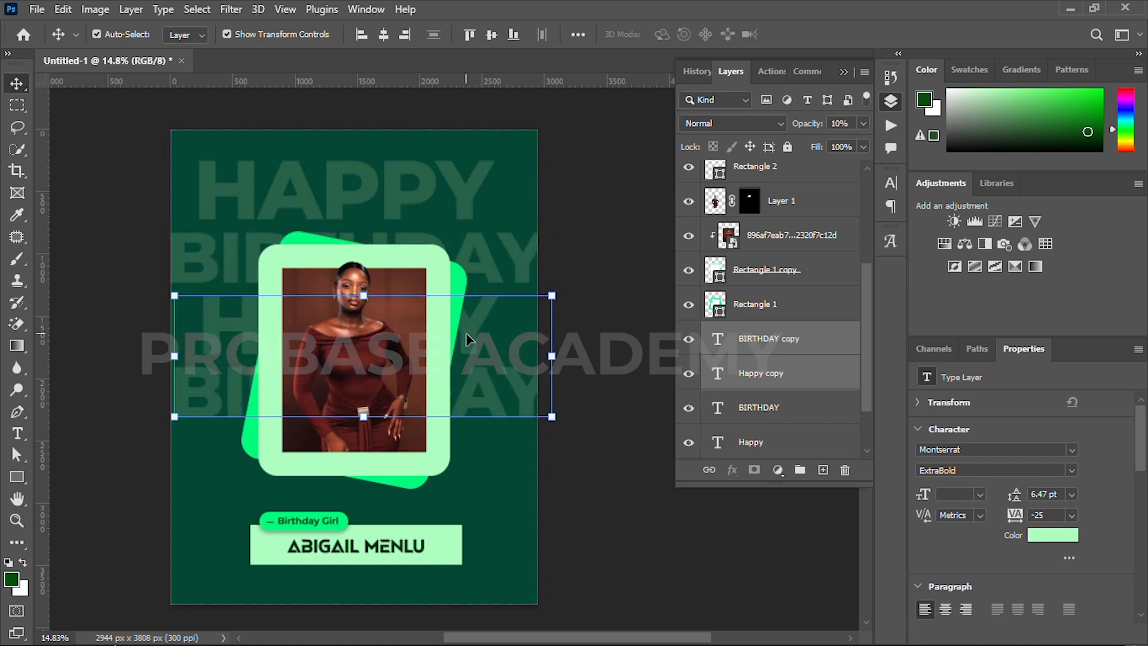
pyautogui.press('Right')
pyautogui.press('Right')
pyautogui.press('Right')
pyautogui.press('Up')
pyautogui.press('Up')
pyautogui.press('Up')
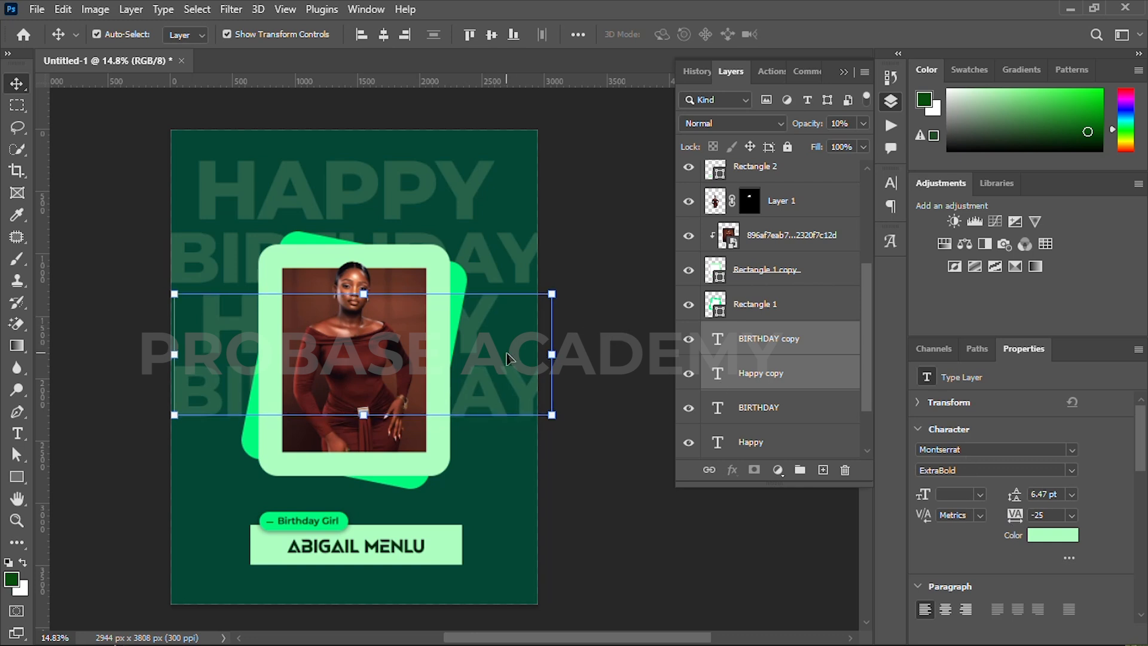
# Duplicate the faded HAPPY and BIRTHDAY pair once more and place the copies near the poster's lower edge.
pyautogui.moveTo(478, 326); pyautogui.dragTo(472, 474)
pyautogui.hotkey('shift', 'Down')
pyautogui.hotkey('shift', 'Down')
pyautogui.hotkey('shift', 'Down')
pyautogui.hotkey('shift', 'Down')
pyautogui.hotkey('shift', 'Down')
pyautogui.hotkey('shift', 'Down')
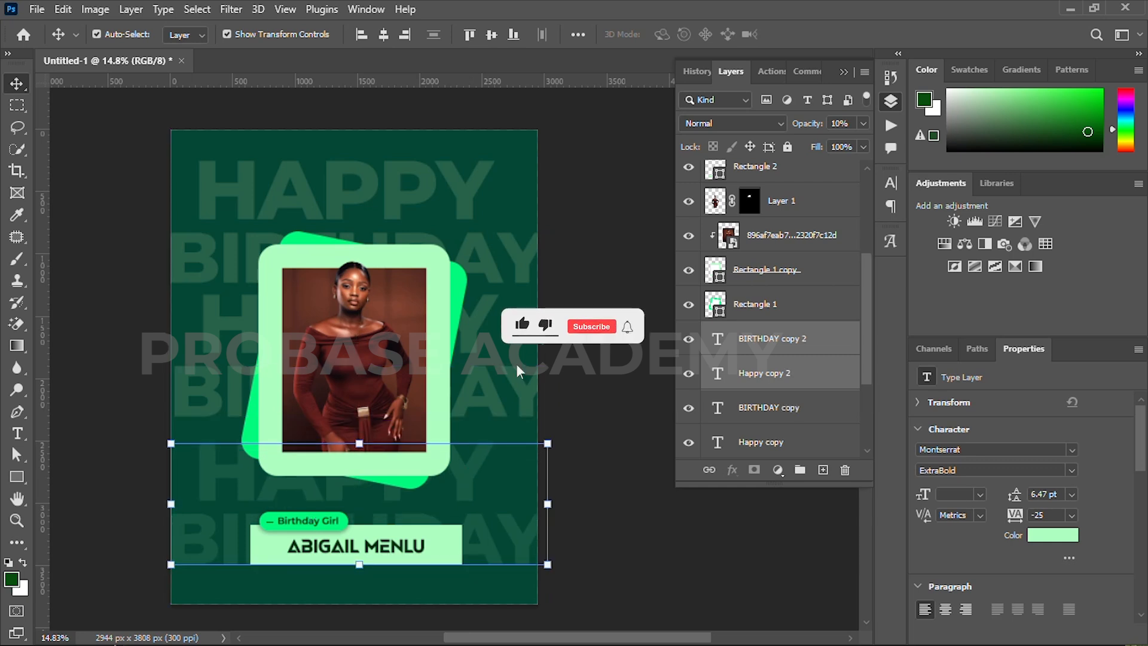
pyautogui.hotkey('shift', 'Down')
pyautogui.hotkey('shift', 'Down')
pyautogui.hotkey('shift', 'Down')
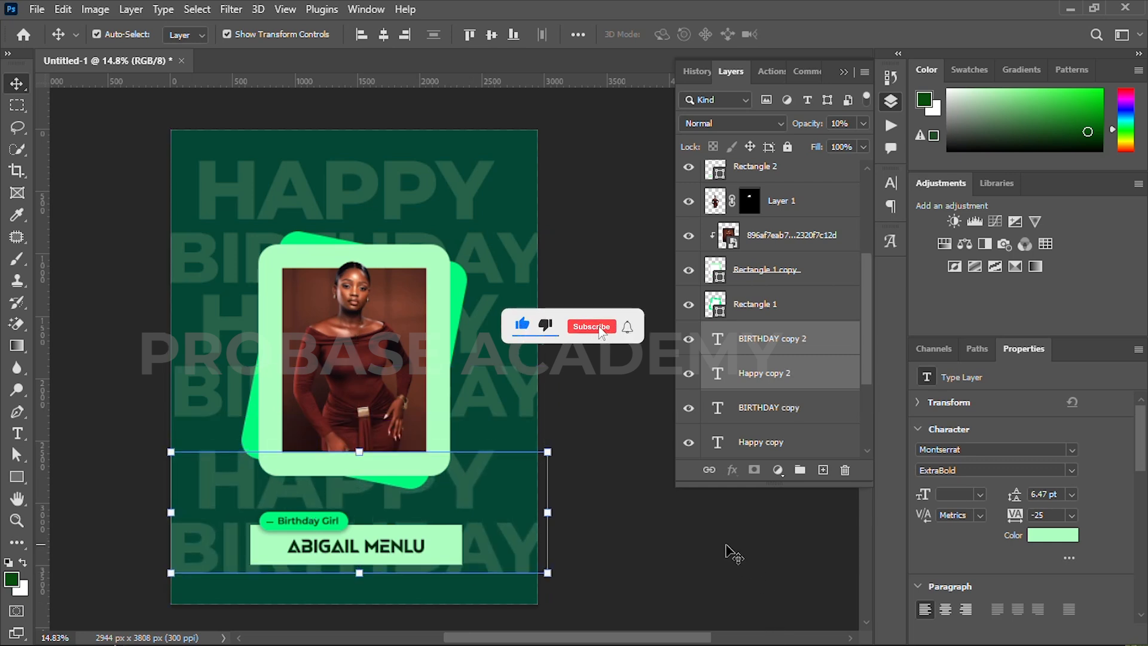
# Recolor the lowest HAPPY BIRTHDAY pair with the bright green sampled from the tilted frame, at 25% opacity.
pyautogui.click(1046, 538)
pyautogui.click(456, 286)
pyautogui.click(955, 346)
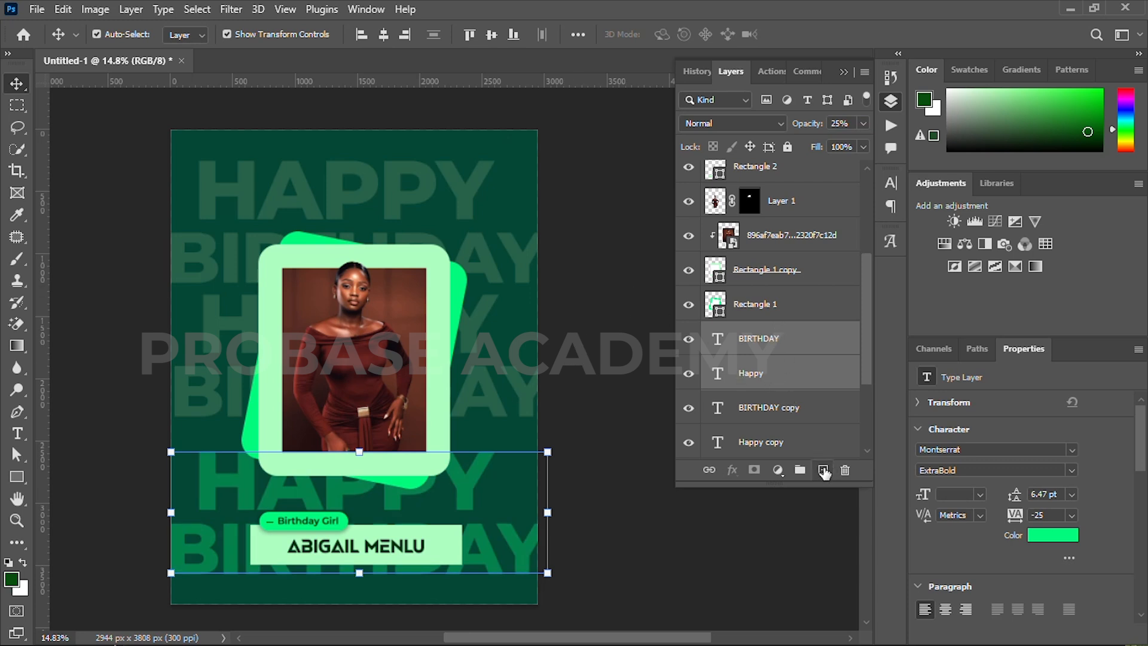
# Add a new layer directly above Color Fill 1 and paint dark green shading across the poster's bottom with a soft 2000 px brush.
pyautogui.click(824, 471)
pyautogui.scroll(-5, 771, 418)
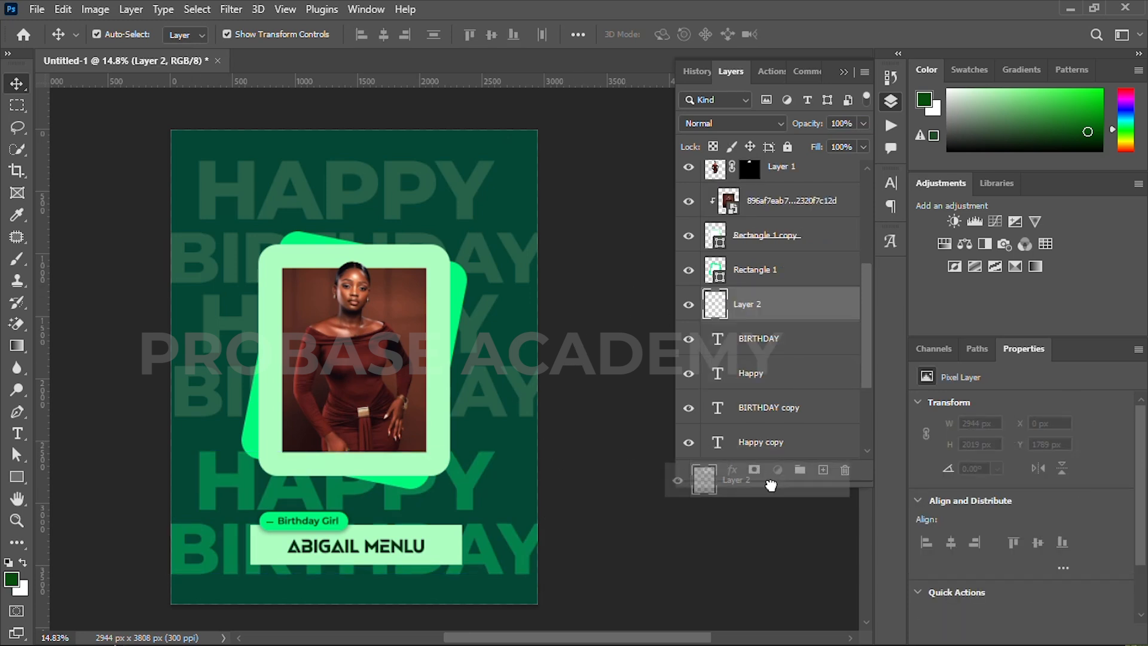
pyautogui.moveTo(776, 384); pyautogui.dragTo(776, 387)
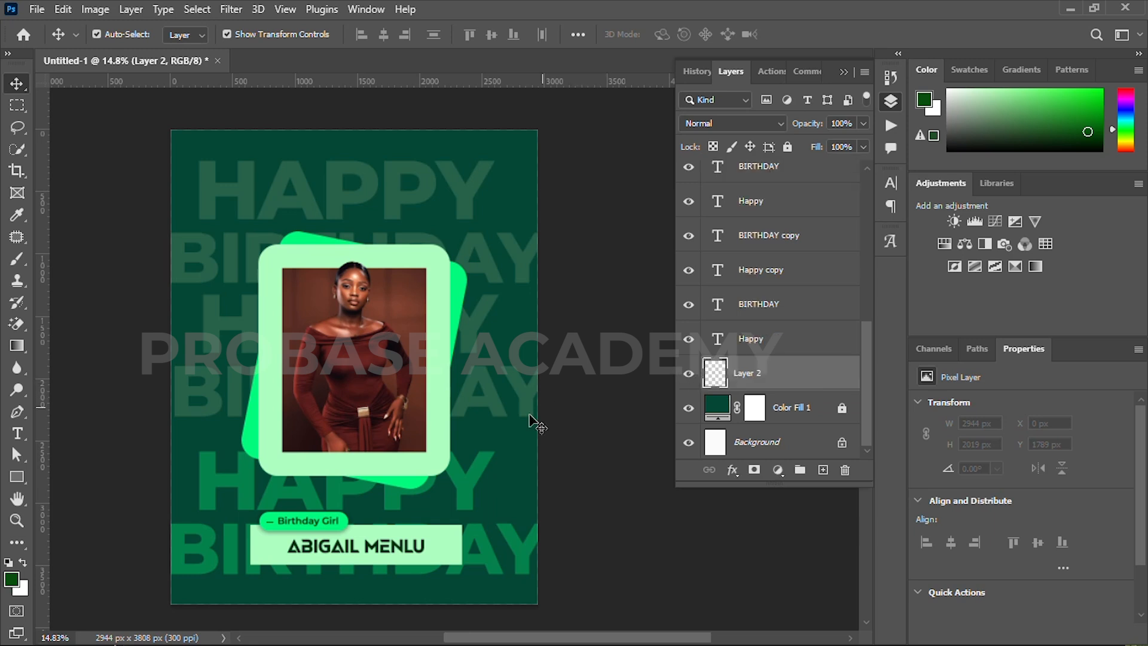
pyautogui.press('b')
pyautogui.moveTo(162, 527)
pyautogui.mouseDown()
pyautogui.moveTo(132, 527)
pyautogui.moveTo(855, 565)
pyautogui.mouseUp()
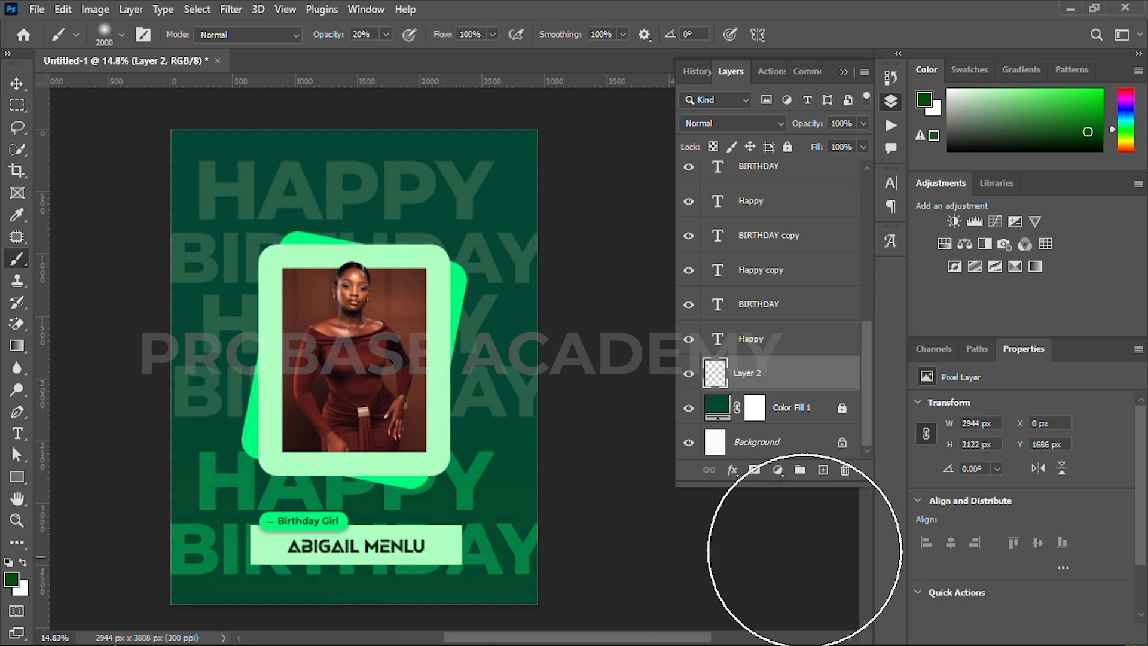
pyautogui.click(16, 83)
pyautogui.click(103, 160)
pyautogui.scroll(-3, 392, 264)
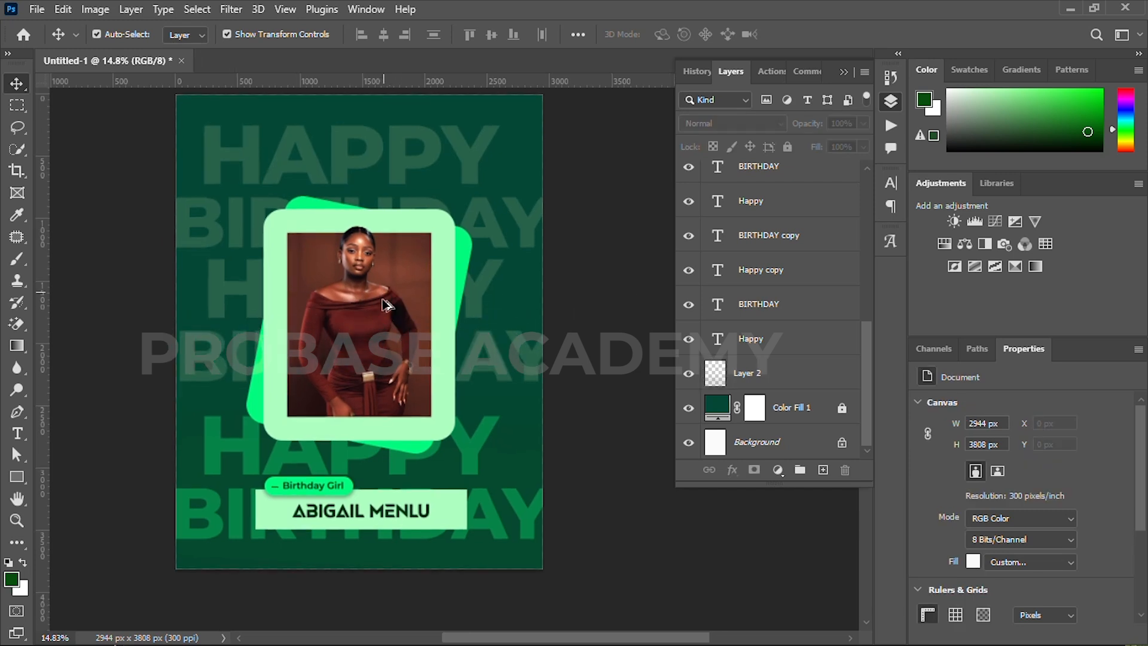
# Add a new text line reading "HAPPY BIRTHDAY ! ! !" at 18 pt and move it over the portrait frame.
pyautogui.press('t')
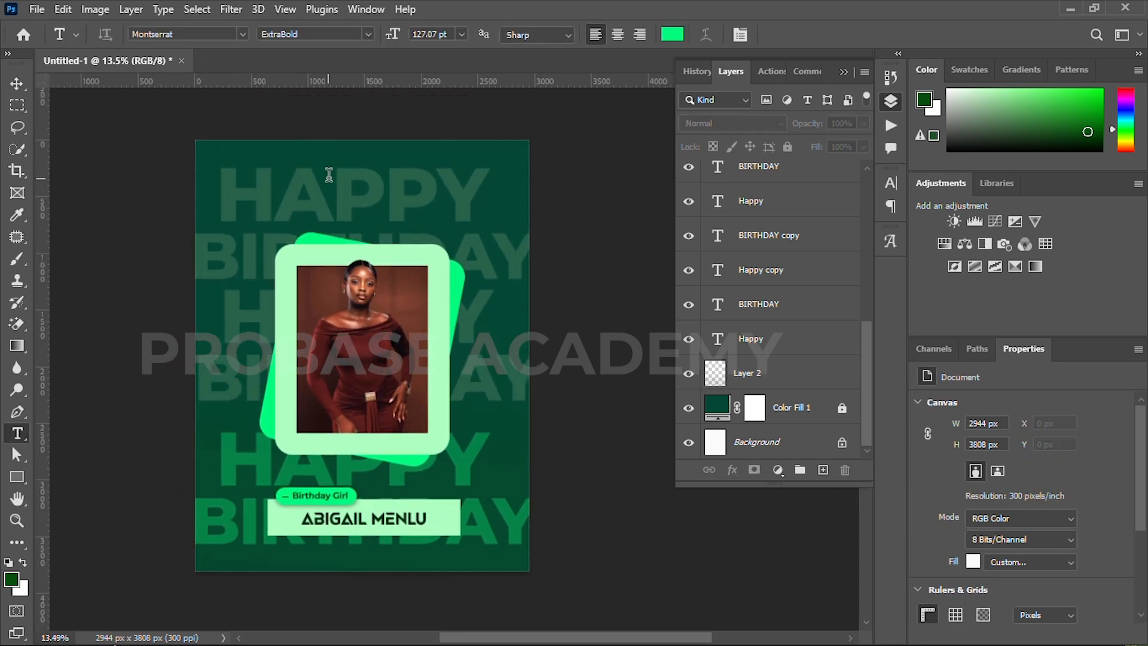
pyautogui.click(287, 278)
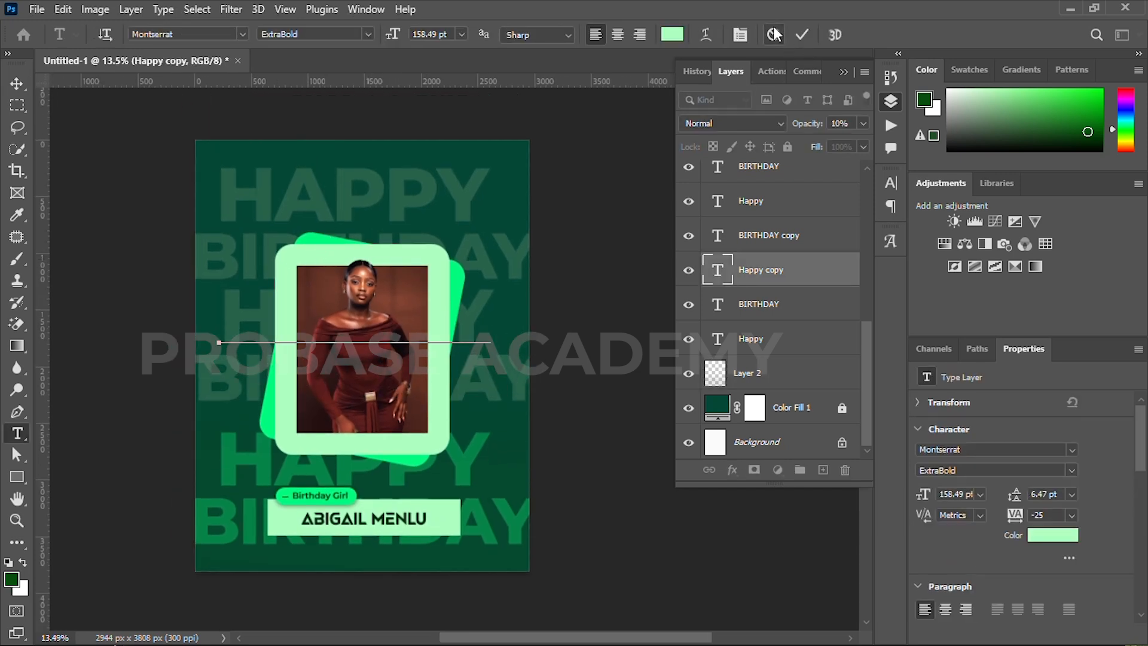
pyautogui.click(476, 125)
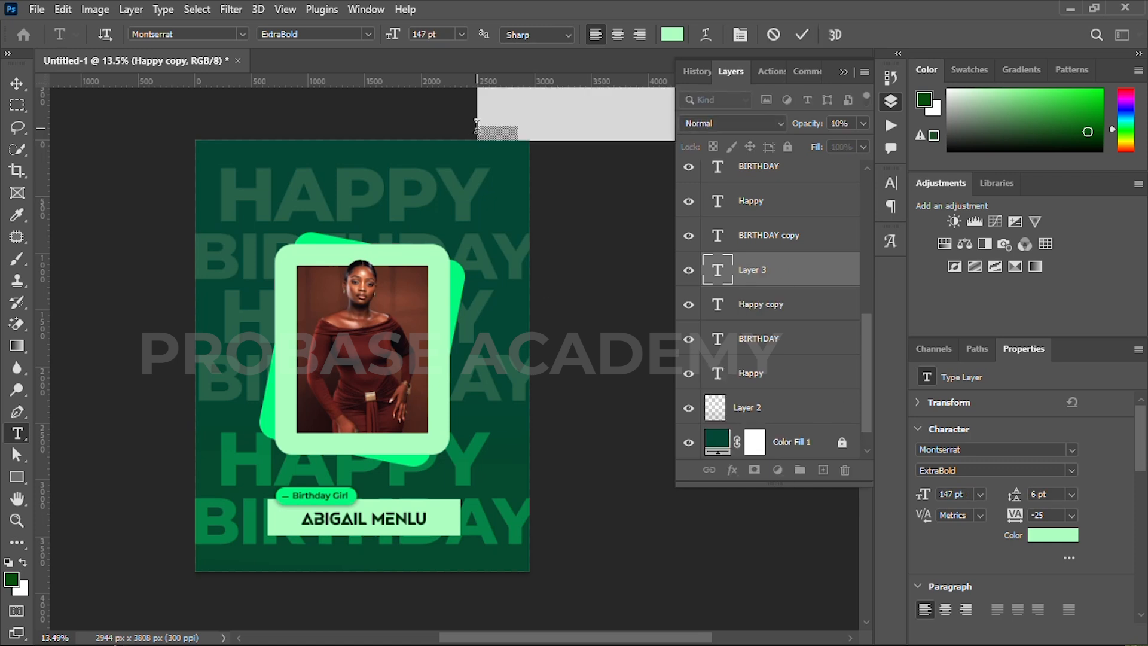
pyautogui.write('Hap')
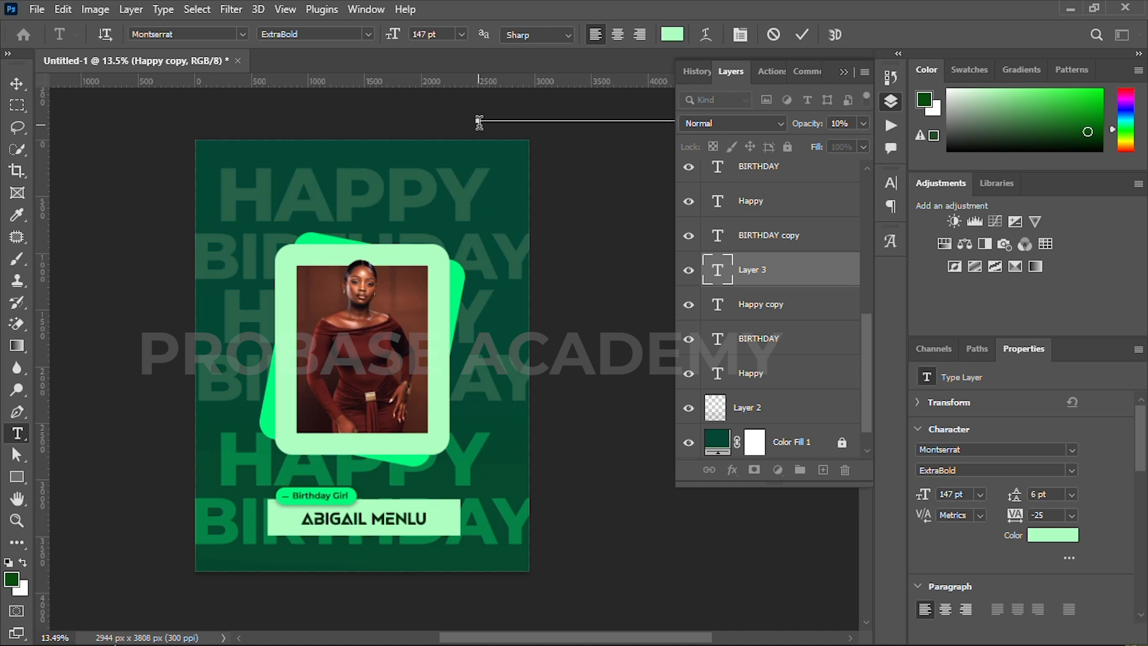
pyautogui.hotkey('ctrl', 'a')
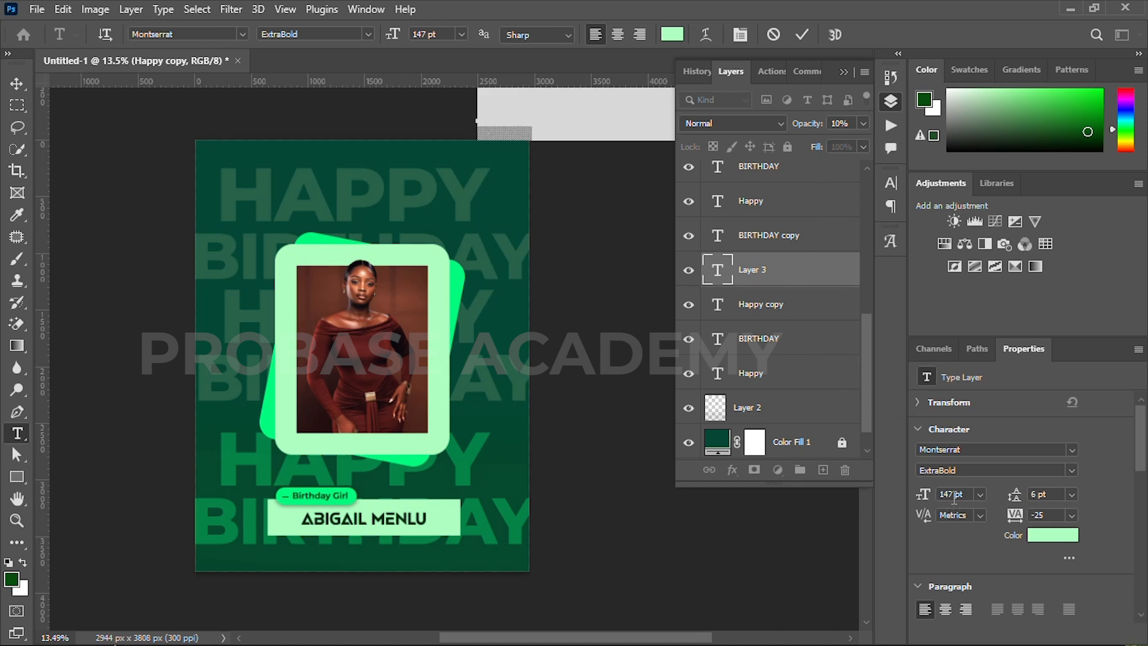
pyautogui.press('Return')
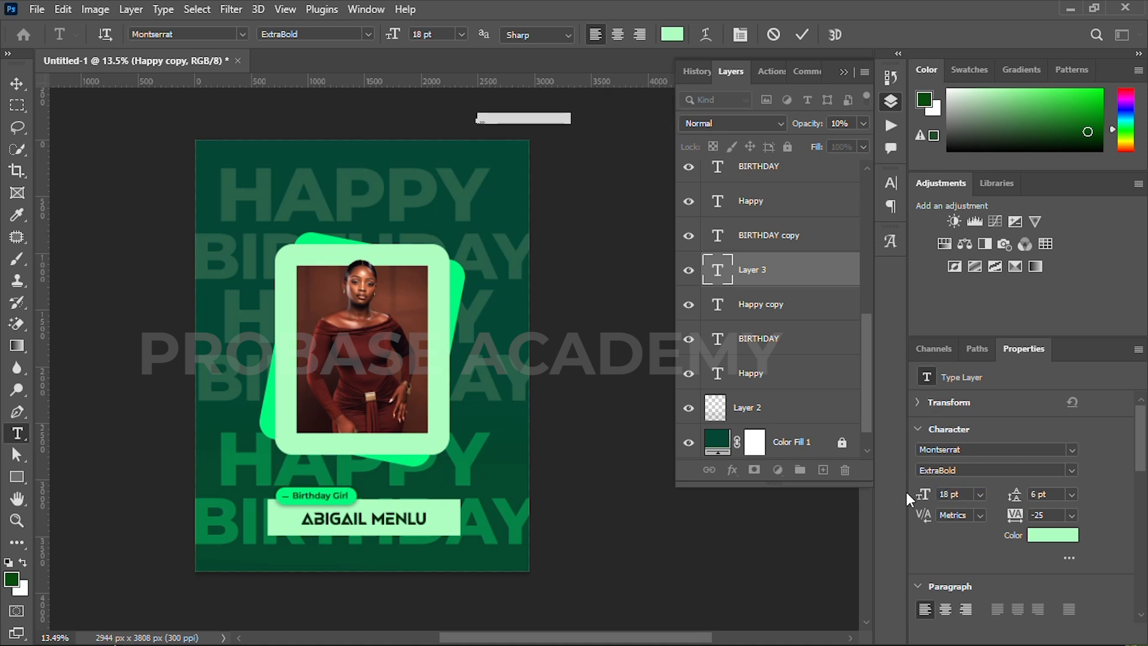
pyautogui.moveTo(520, 190); pyautogui.dragTo(413, 333)
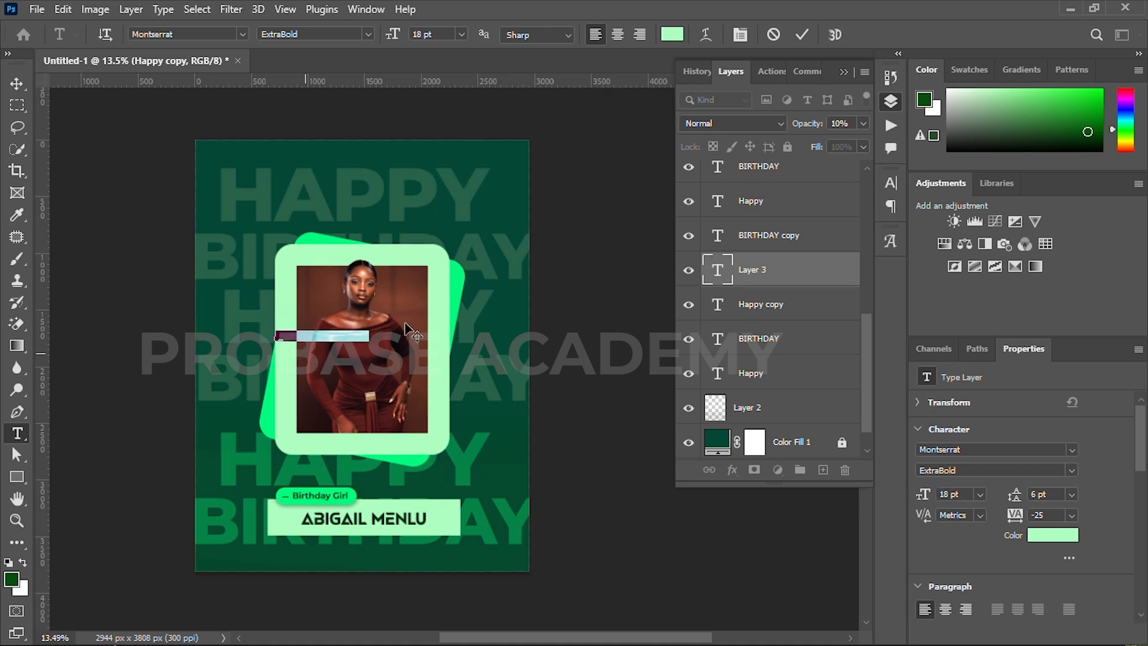
# Try the muted green #5a956a as the color of the small HAPPY BIRTHDAY ! ! ! text.
pyautogui.click(1037, 535)
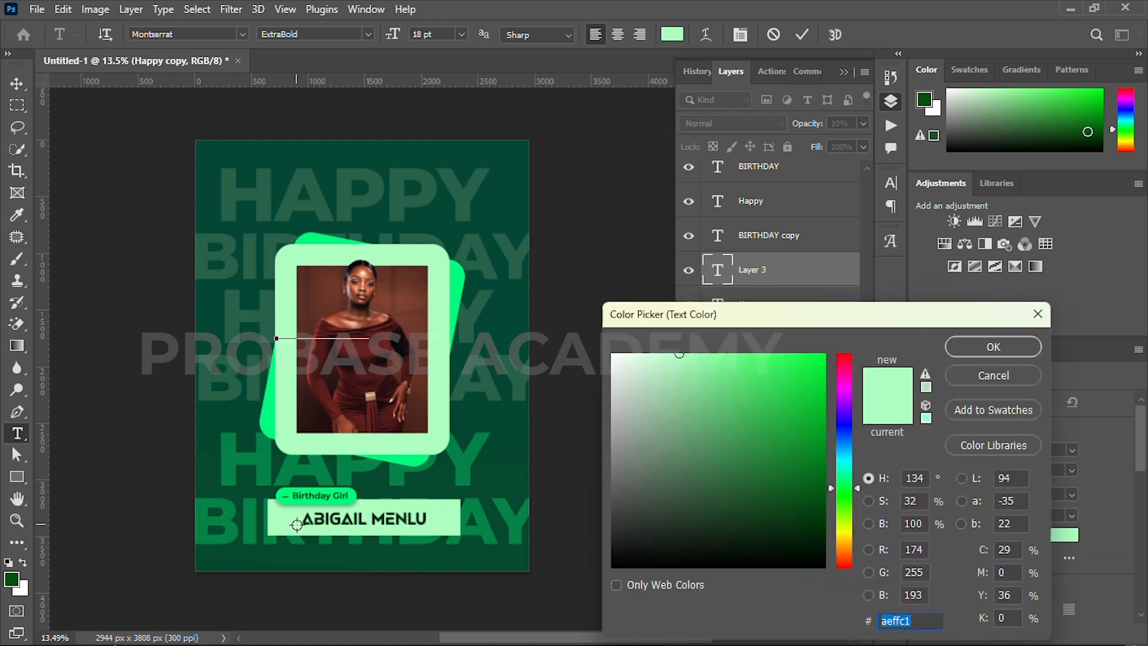
pyautogui.click(694, 442)
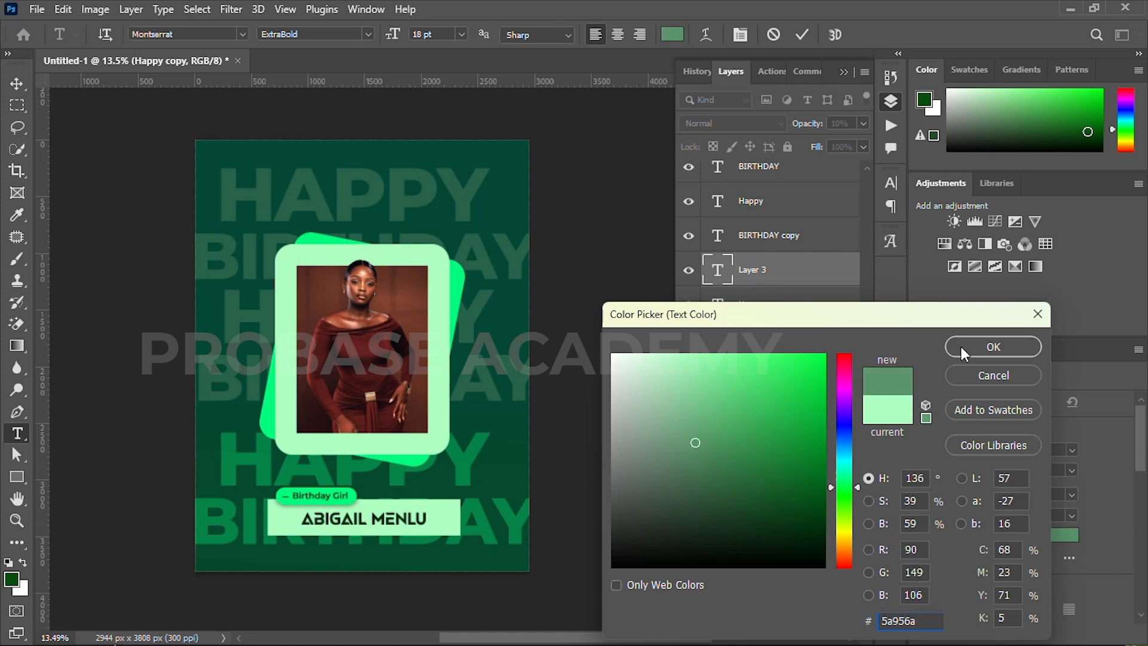
pyautogui.click(992, 347)
# Recolor the small HAPPY BIRTHDAY ! ! ! text with the dark green #032c12 sampled from the name plate lettering.
pyautogui.scroll(5, 315, 512)
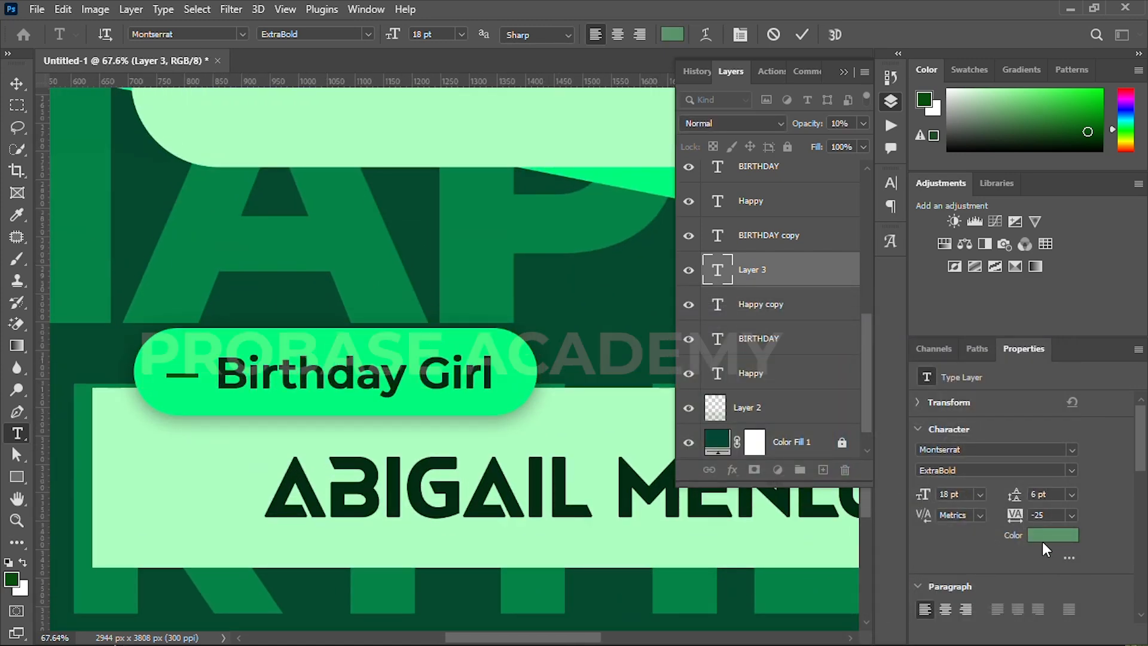
pyautogui.click(1042, 540)
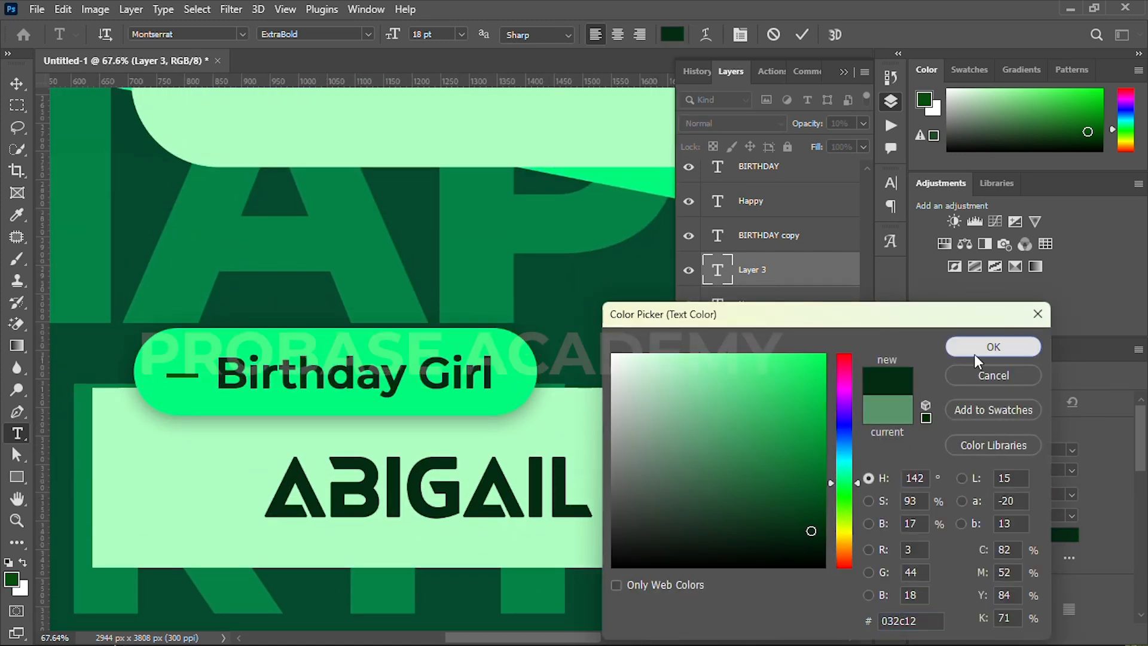
pyautogui.click(993, 347)
pyautogui.click(801, 34)
# Bring the small HAPPY BIRTHDAY ! ! ! text layer to the top of the layer stack.
pyautogui.scroll(-2, 506, 279)
pyautogui.scroll(-9, 506, 279)
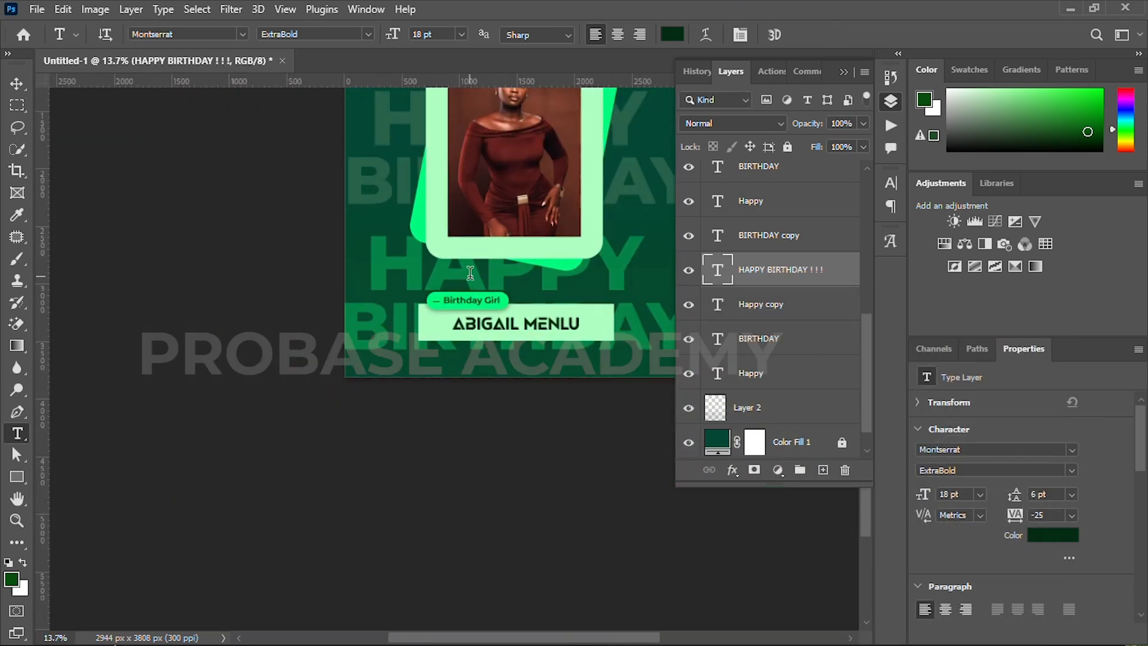
pyautogui.moveTo(465, 247); pyautogui.dragTo(411, 298)
pyautogui.scroll(2, 410, 297)
pyautogui.press('v')
pyautogui.moveTo(832, 271); pyautogui.dragTo(818, 164)
pyautogui.scroll(2, 419, 260)
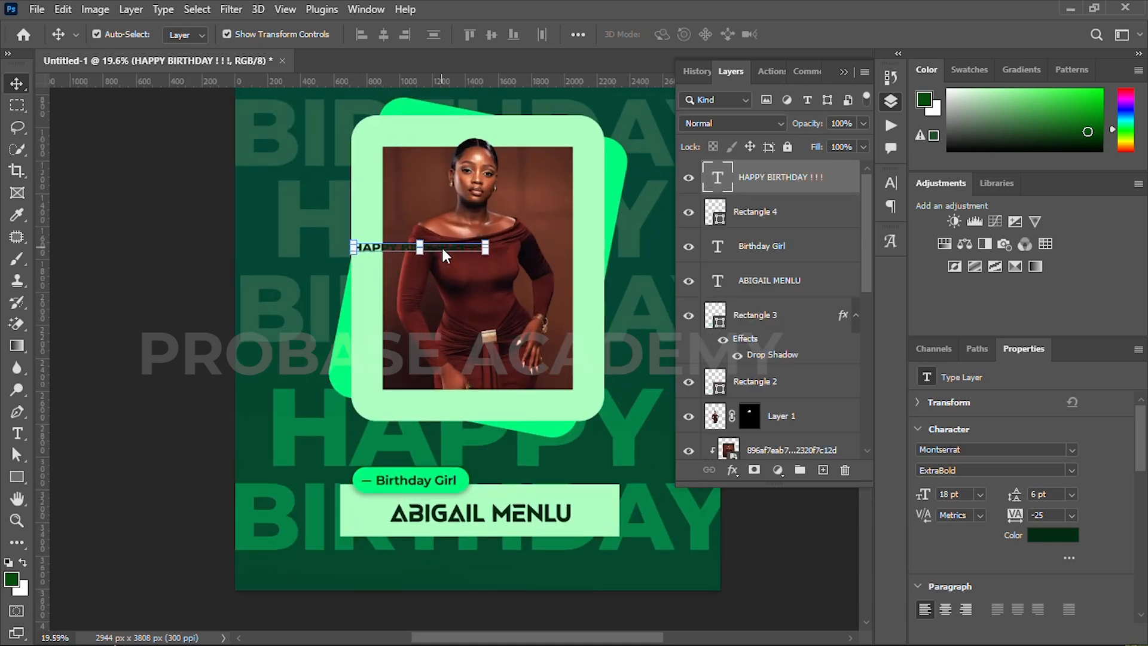
# Rotate the small HAPPY BIRTHDAY ! ! ! text 90° clockwise.
pyautogui.rightClick(442, 248)
pyautogui.click(425, 244)
pyautogui.hotkey('ctrl', 't')
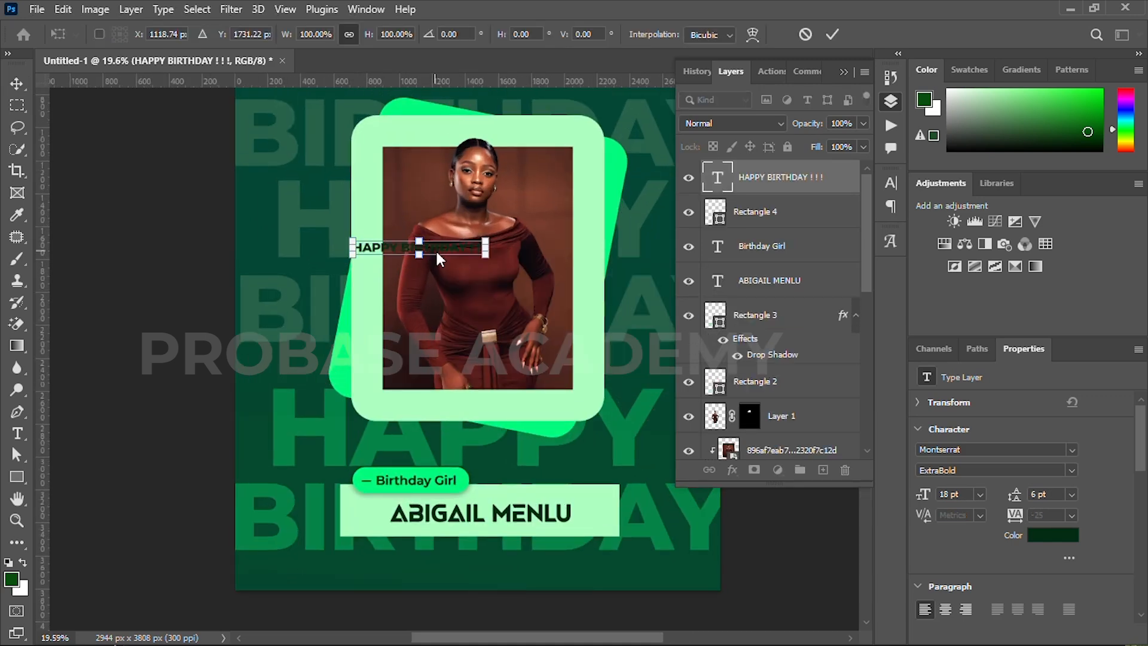
pyautogui.rightClick(437, 256)
pyautogui.click(484, 540)
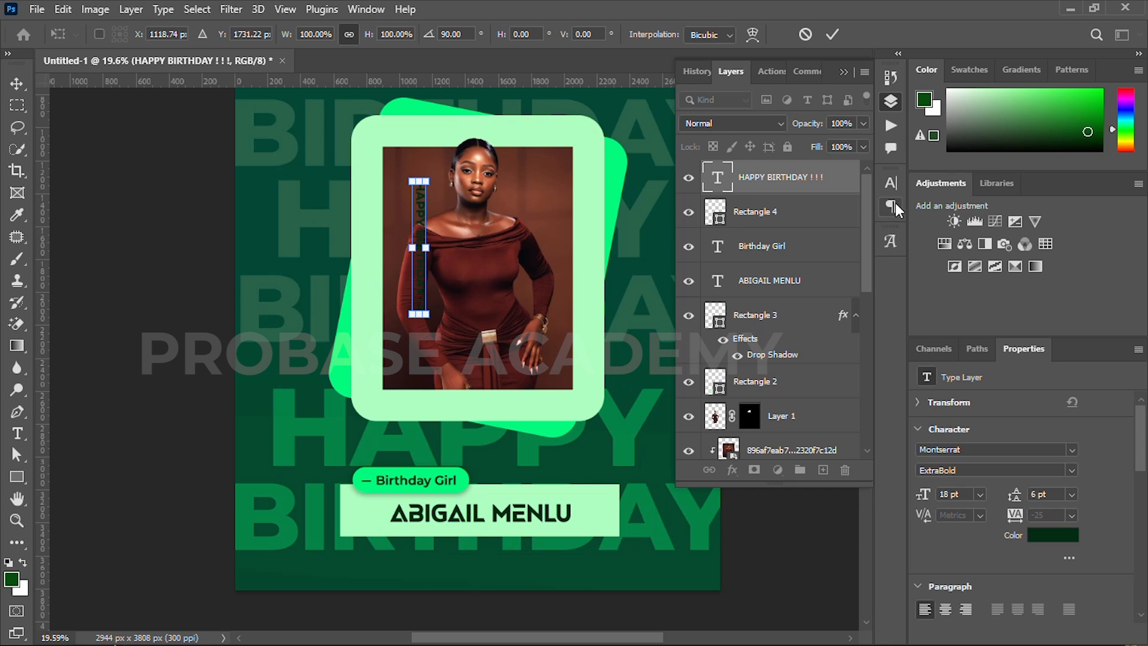
pyautogui.click(896, 185)
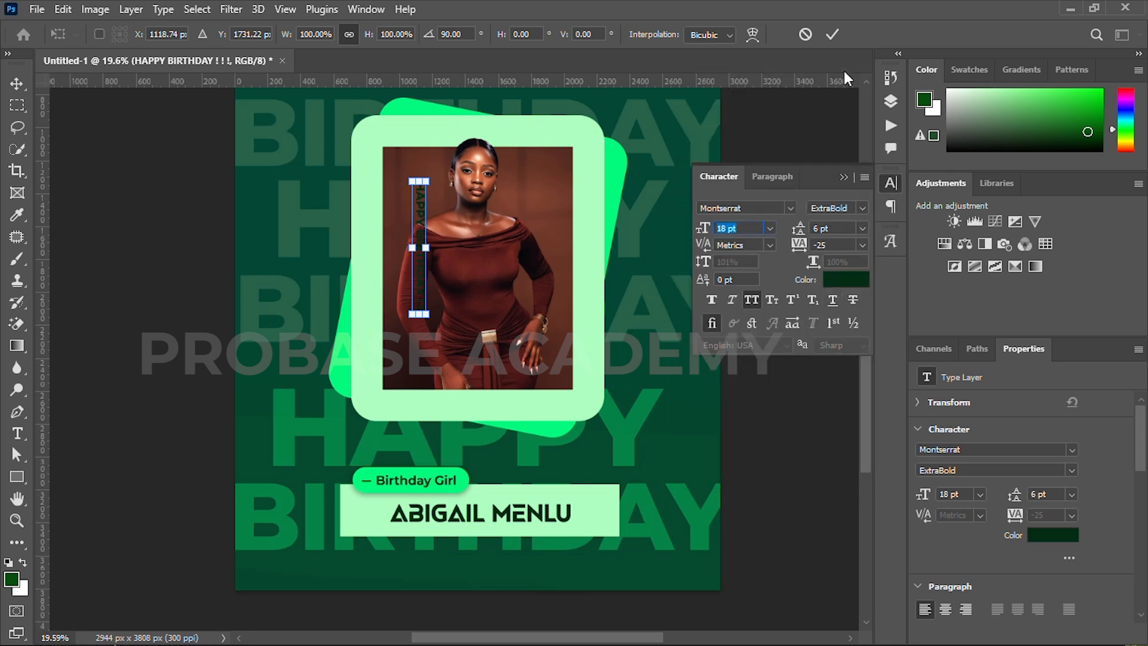
pyautogui.click(833, 34)
# Set the vertical text to SemiBold with 200 tracking and place it on the portrait frame's left border.
pyautogui.click(862, 206)
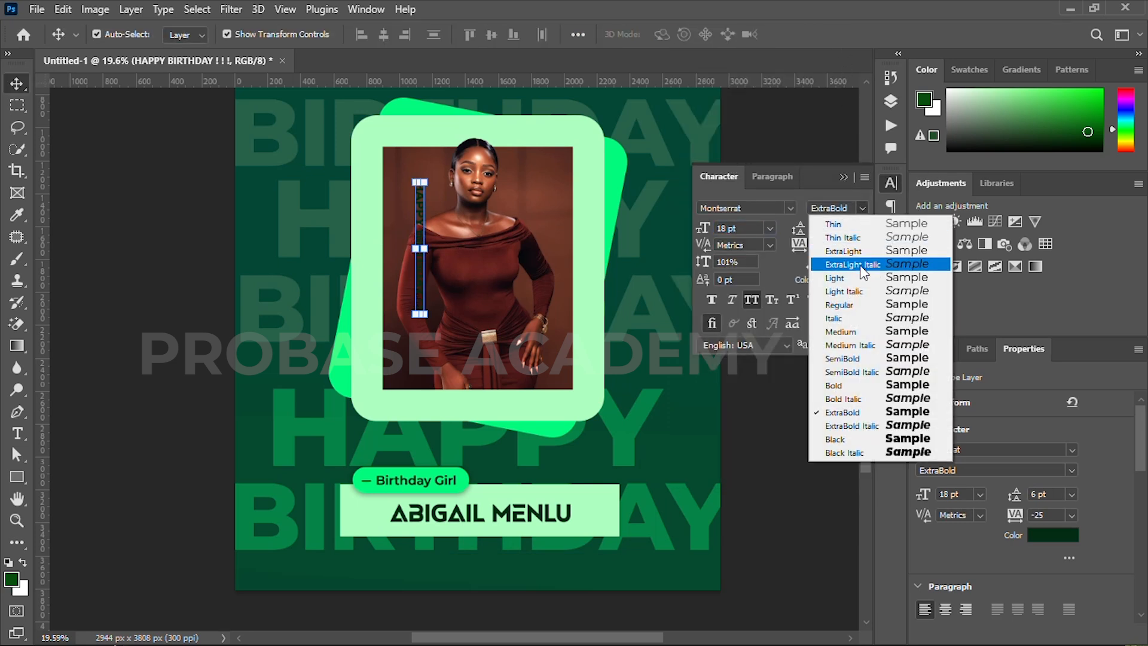
pyautogui.click(842, 358)
pyautogui.moveTo(420, 230); pyautogui.dragTo(374, 246)
pyautogui.click(862, 244)
pyautogui.click(832, 441)
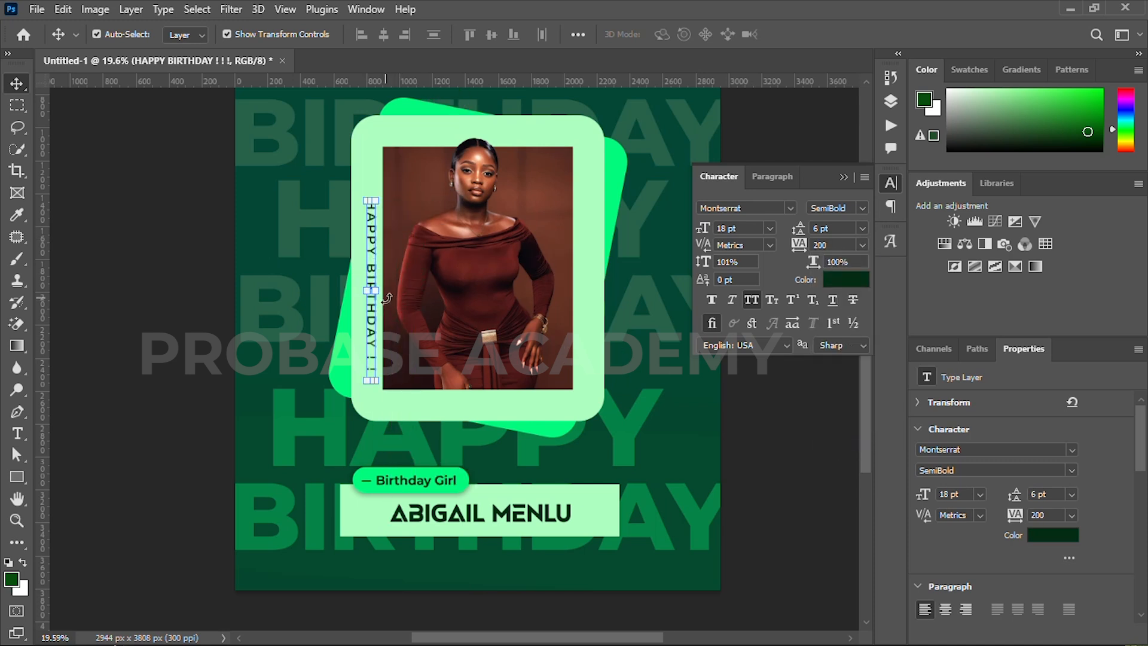
# Scale the vertical HAPPY BIRTHDAY ! ! ! text to 82.96%, position it along the portrait frame's left border and make it Bold.
pyautogui.moveTo(372, 261); pyautogui.dragTo(367, 247)
pyautogui.moveTo(368, 185); pyautogui.dragTo(368, 219)
pyautogui.moveTo(364, 277); pyautogui.dragTo(366, 247)
pyautogui.press('Left')
pyautogui.press('Left')
pyautogui.press('Left')
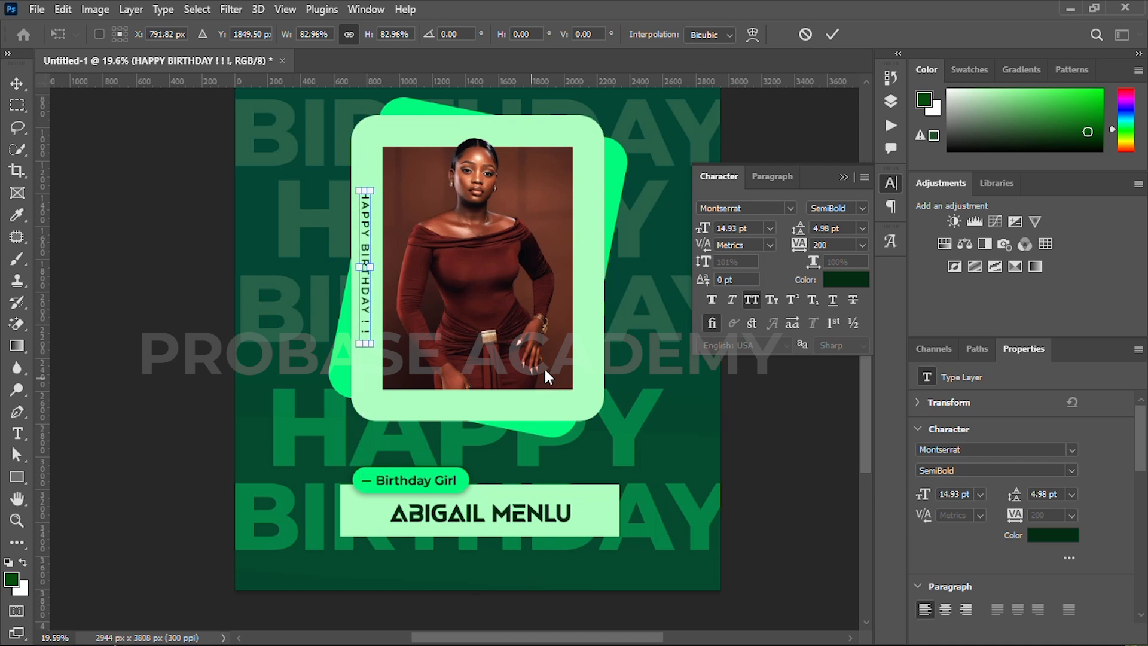
pyautogui.click(833, 34)
pyautogui.click(861, 207)
pyautogui.click(834, 385)
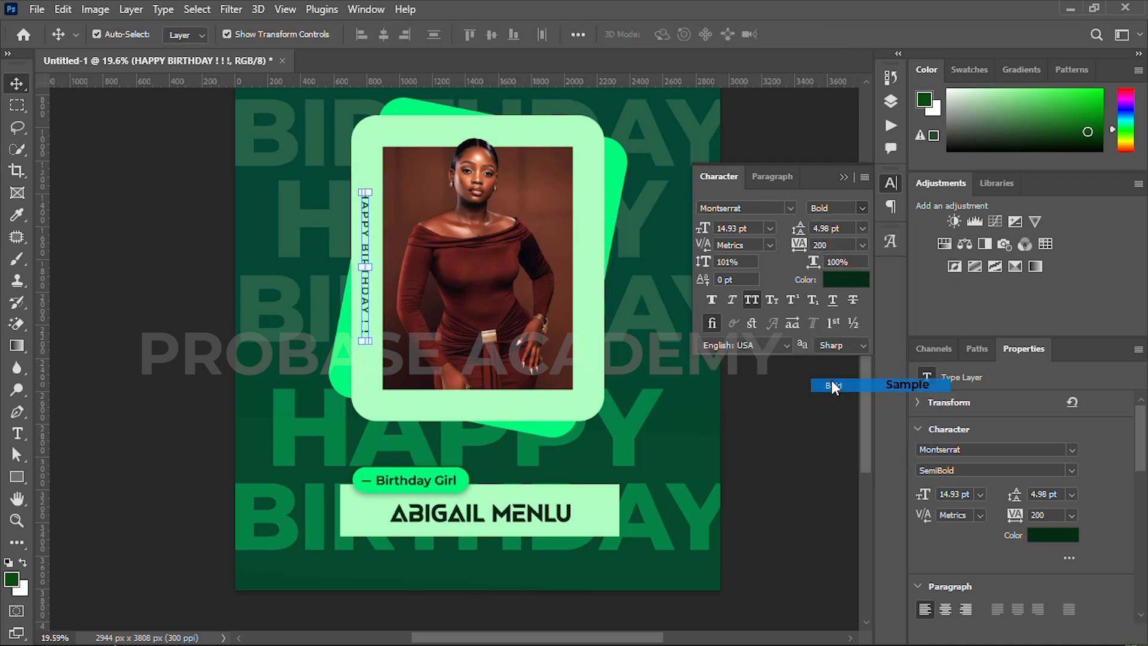
# Duplicate the vertical HAPPY BIRTHDAY ! ! ! text onto the portrait frame's right border.
pyautogui.scroll(3, 367, 242)
pyautogui.moveTo(367, 242); pyautogui.dragTo(189, 223)
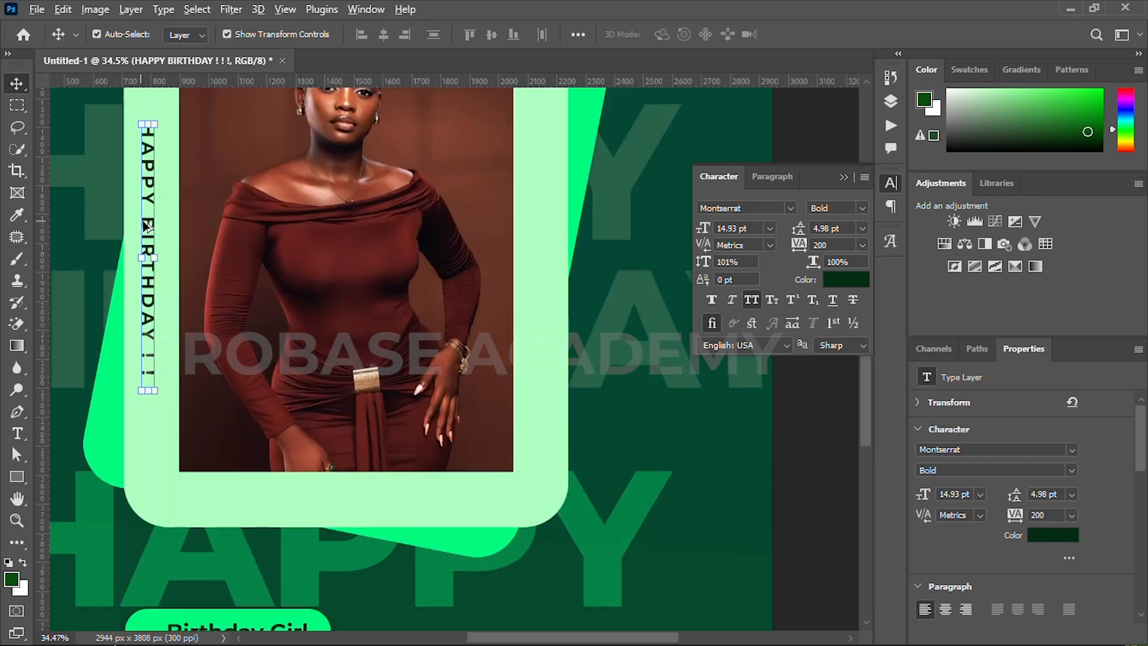
pyautogui.moveTo(145, 263); pyautogui.dragTo(532, 236)
pyautogui.scroll(-2, 491, 255)
pyautogui.click(769, 161)
pyautogui.scroll(1, 382, 410)
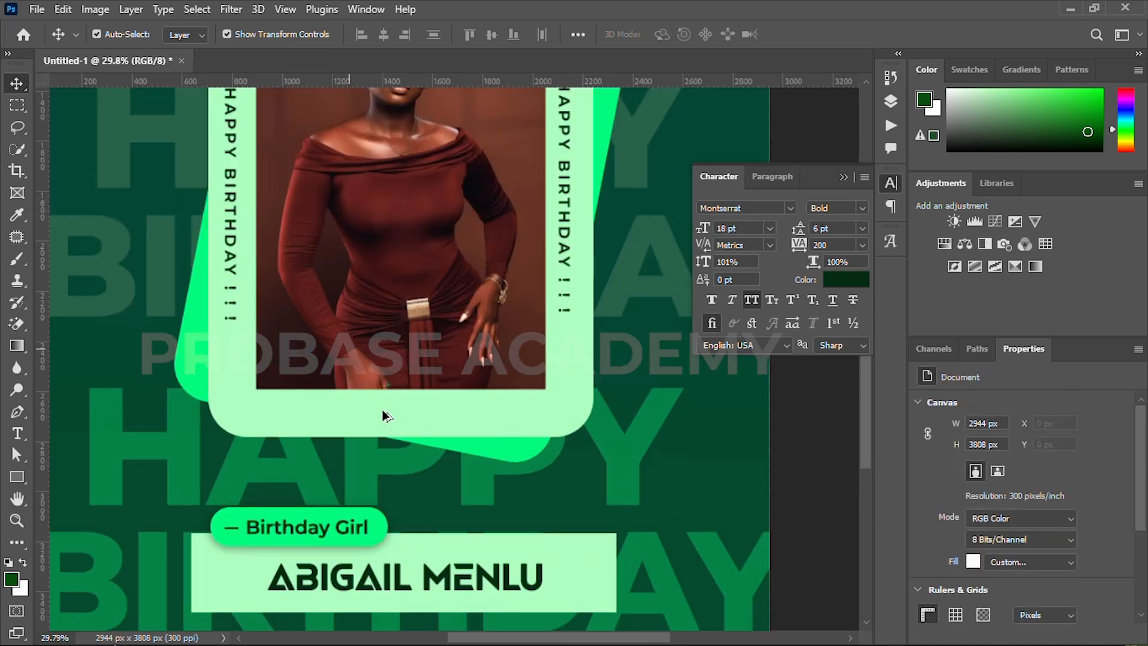
# Add the text 30 over the frame's lower border and color it the dark green #032c12 sampled from the name plate lettering.
pyautogui.press('t')
pyautogui.click(335, 408)
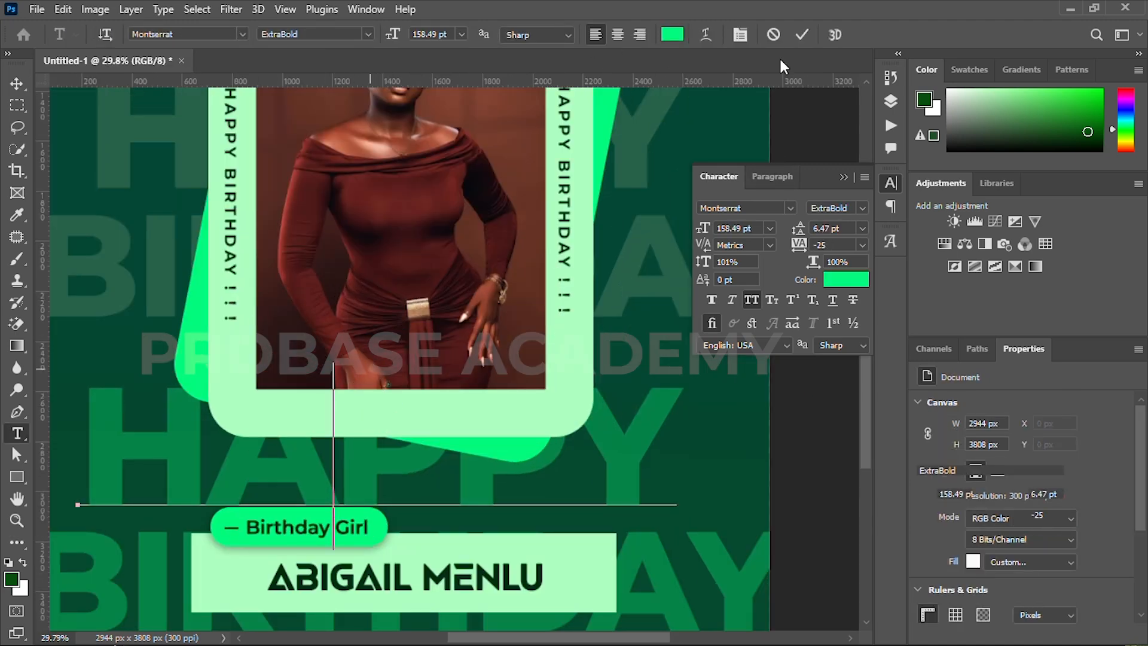
pyautogui.click(799, 35)
pyautogui.click(808, 441)
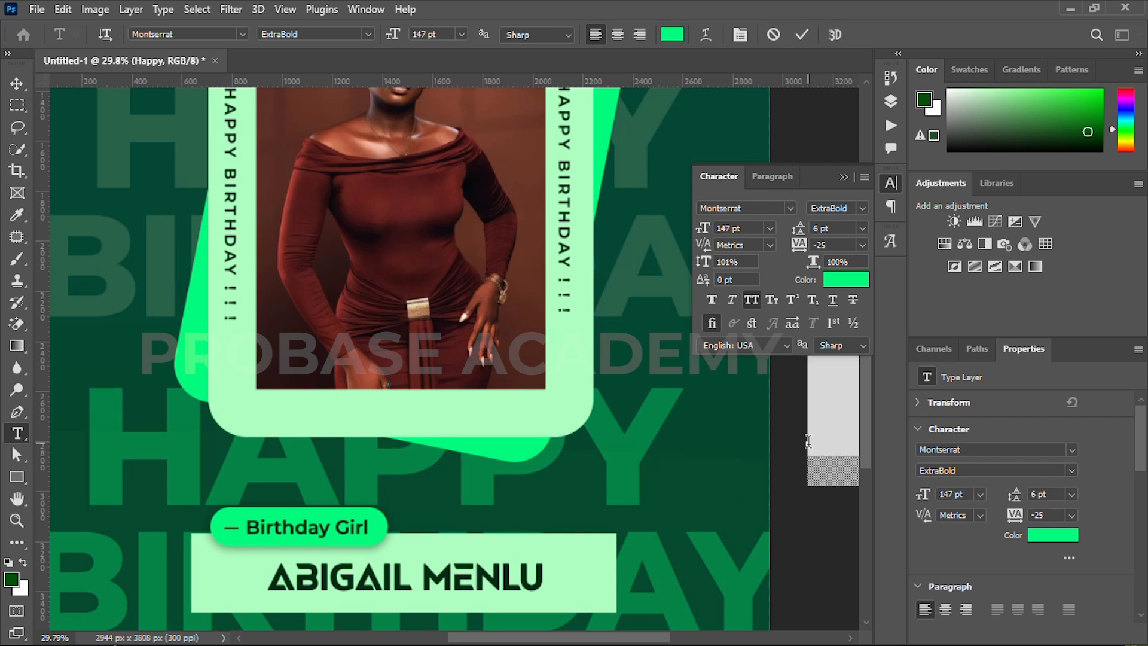
pyautogui.moveTo(807, 440); pyautogui.dragTo(259, 496)
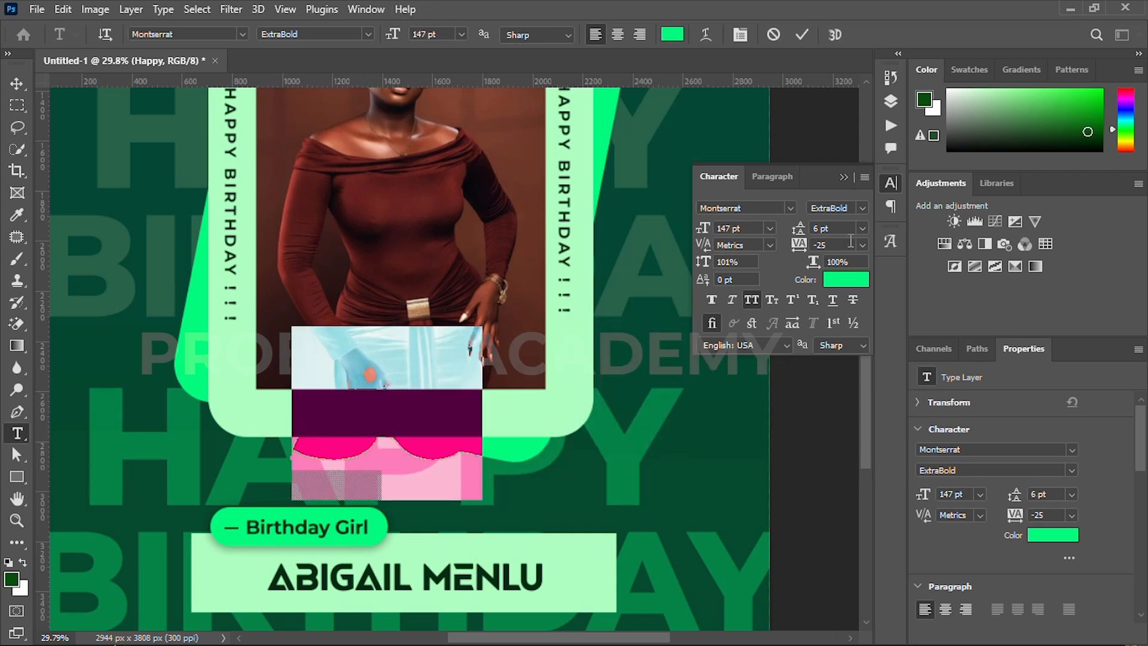
pyautogui.click(845, 279)
pyautogui.click(307, 577)
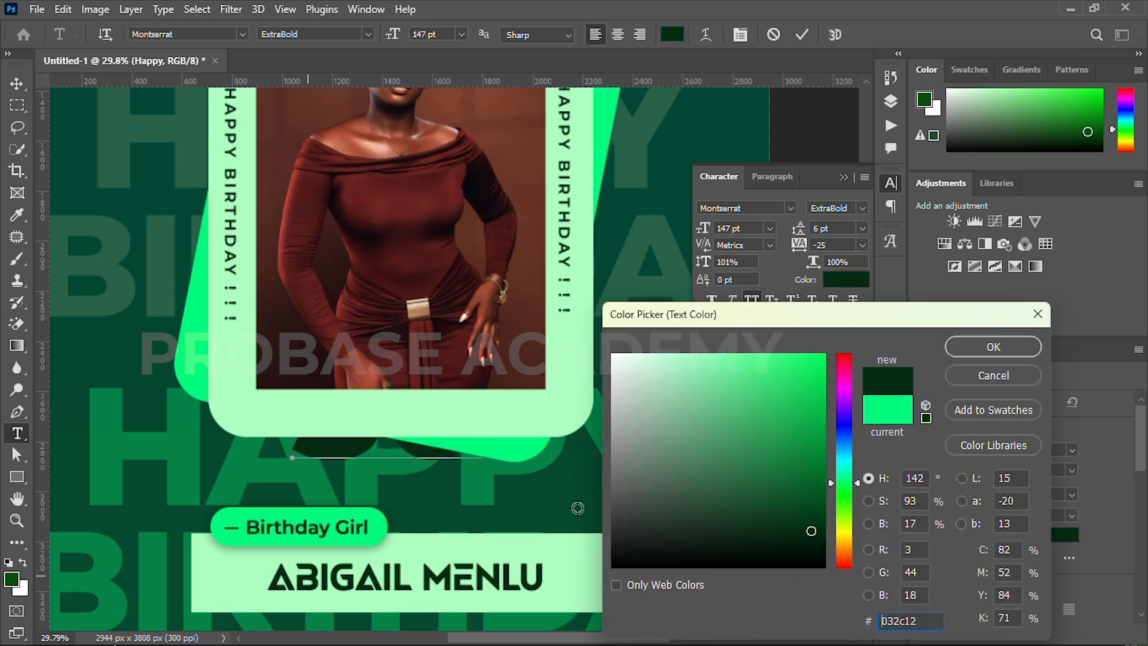
pyautogui.click(969, 348)
# Bring the 30 text layer to the top of the layer stack and set its opacity to 100%.
pyautogui.click(891, 101)
pyautogui.scroll(5, 794, 299)
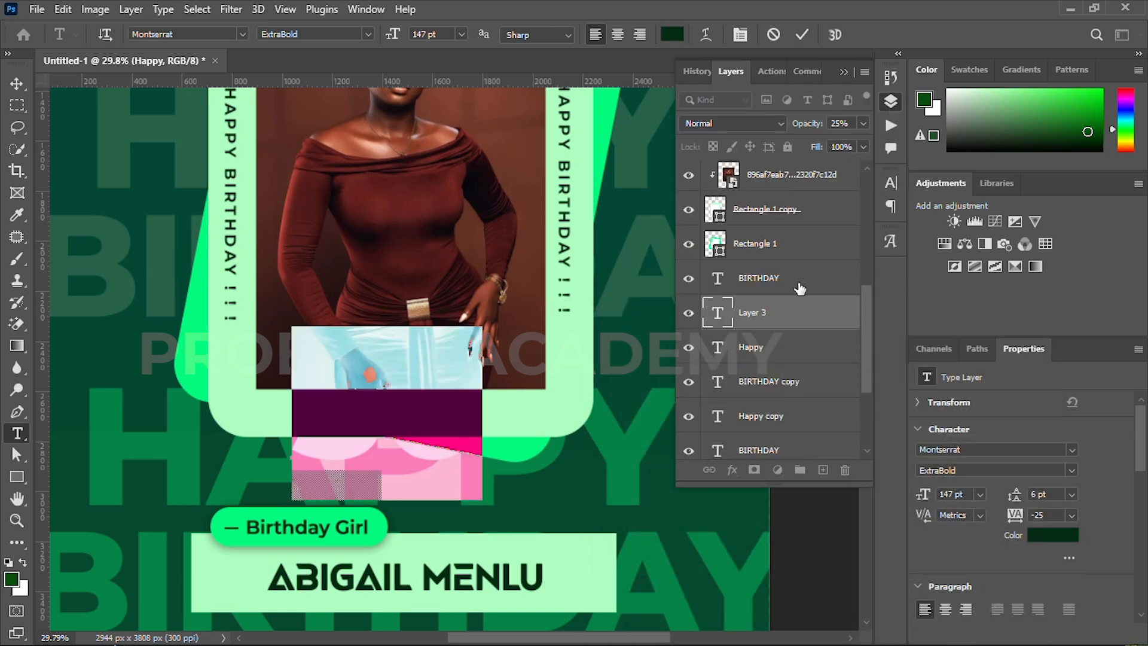
pyautogui.moveTo(797, 142); pyautogui.dragTo(777, 166)
# Scale the 30 text to 34.97% and place it on the portrait frame's bottom border.
pyautogui.press('v')
pyautogui.moveTo(387, 348); pyautogui.dragTo(417, 435)
pyautogui.scroll(3, 429, 416)
pyautogui.moveTo(434, 362); pyautogui.dragTo(434, 384)
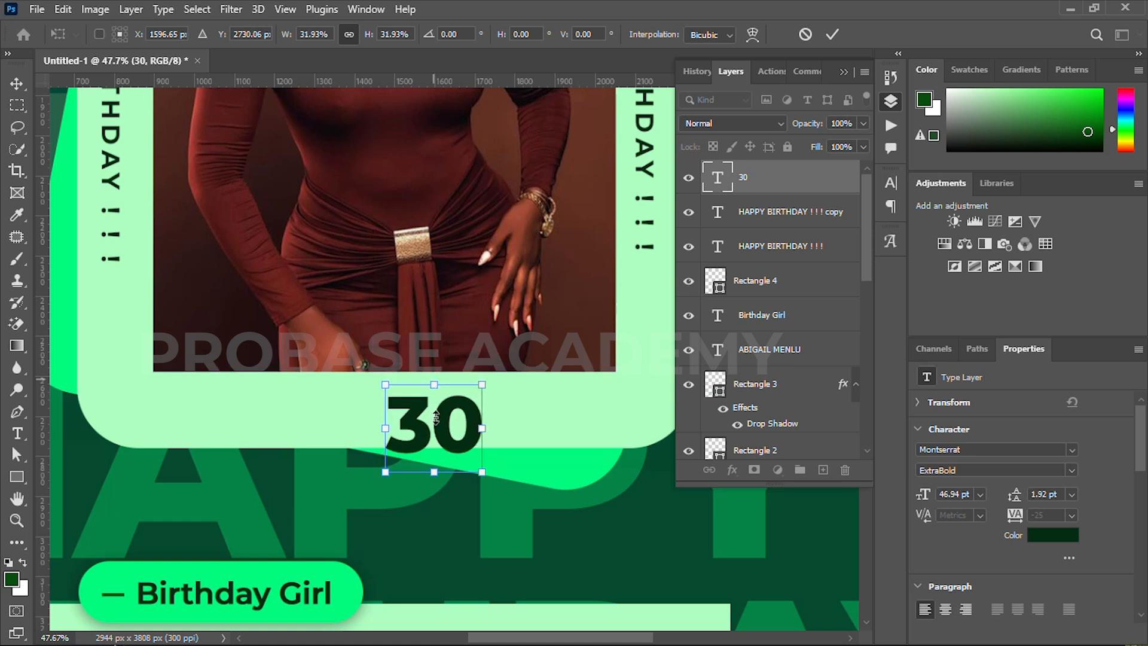
pyautogui.moveTo(440, 432); pyautogui.dragTo(445, 418)
pyautogui.moveTo(444, 359); pyautogui.dragTo(444, 352)
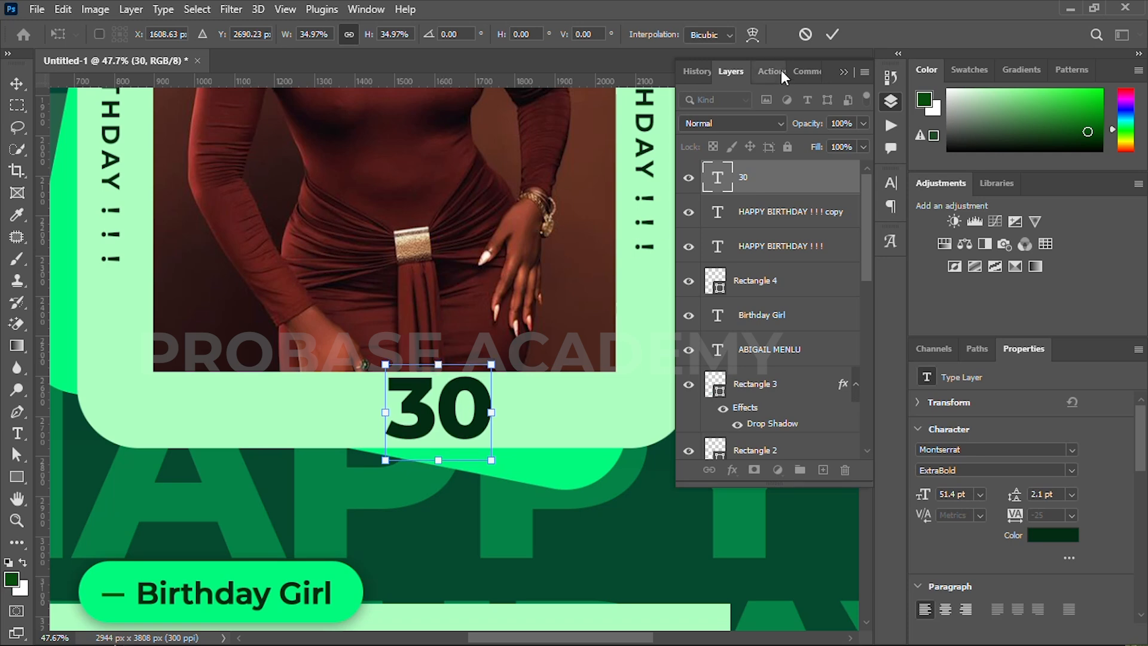
pyautogui.click(832, 34)
# Draw an upright rectangle about 76 × 165 px just left of the 30 on the frame's bottom border.
pyautogui.scroll(3, 374, 438)
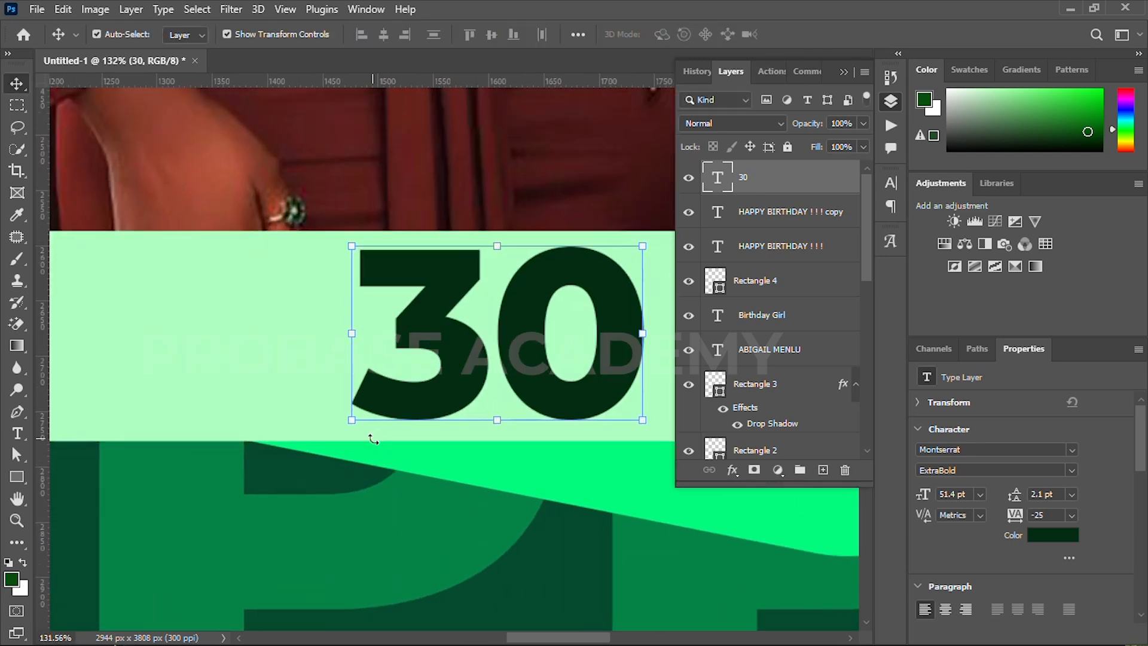
pyautogui.press('u')
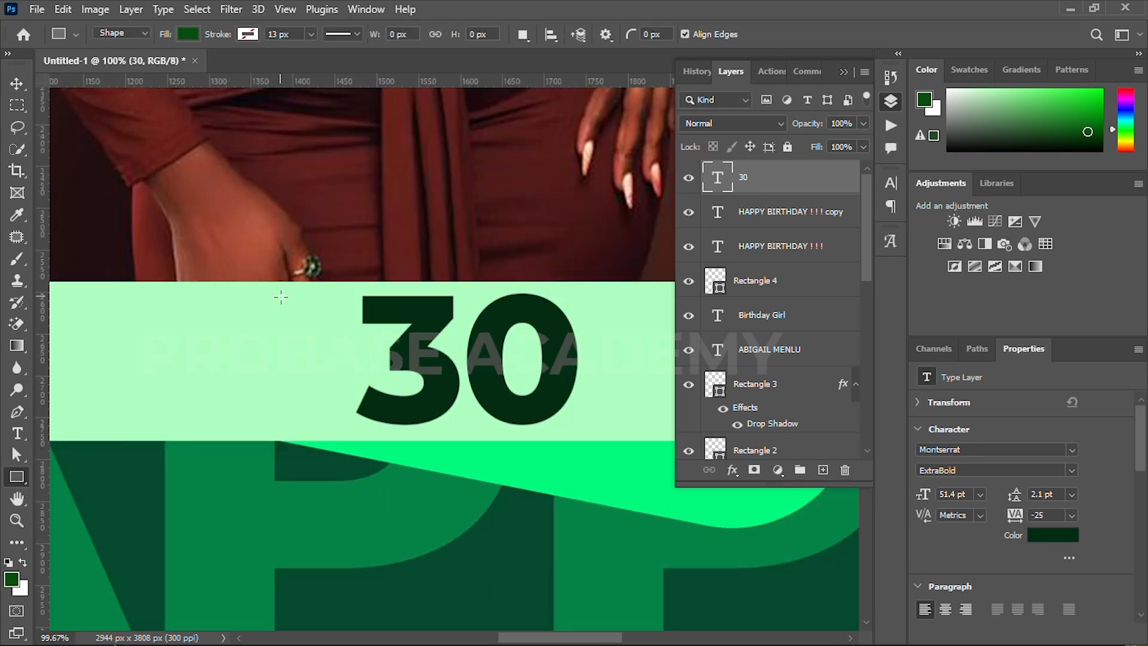
pyautogui.moveTo(266, 294); pyautogui.dragTo(330, 433)
pyautogui.press('v')
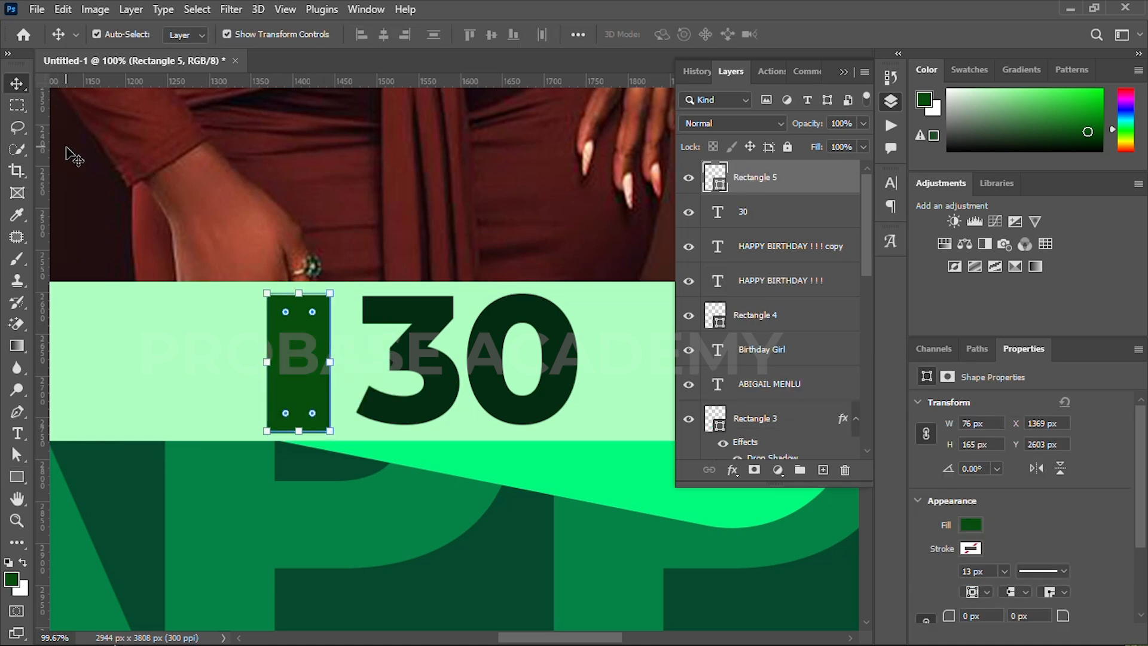
# Fill the small rectangle beside the 30 with the recently used dark green that matches the number.
pyautogui.press('u')
pyautogui.click(187, 34)
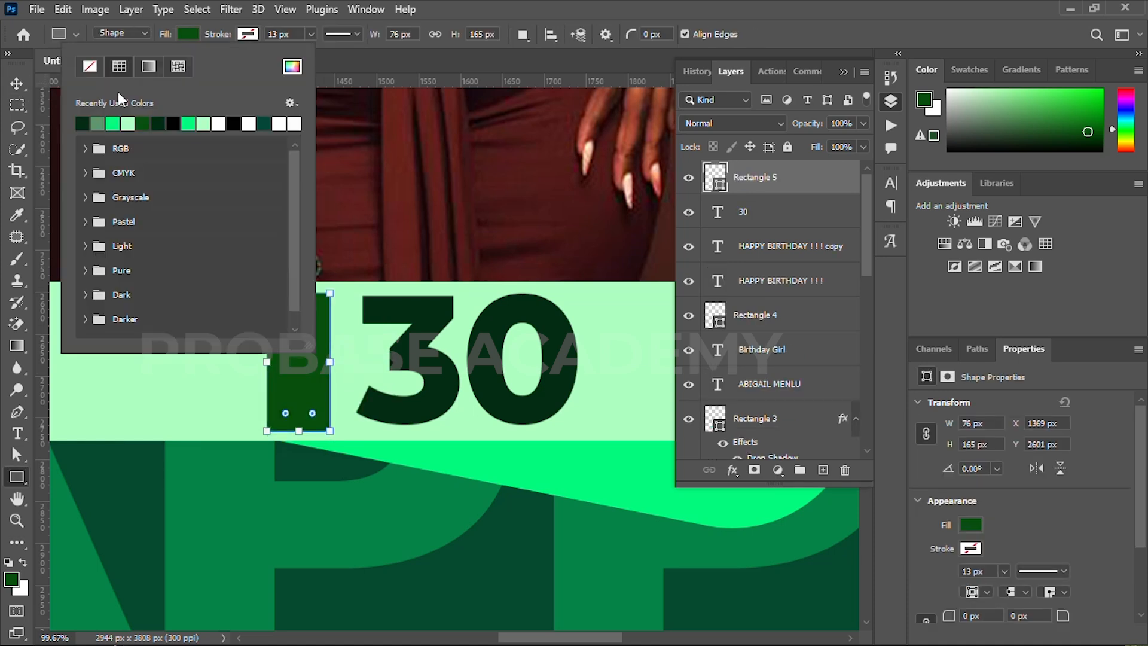
pyautogui.click(87, 124)
pyautogui.click(21, 88)
pyautogui.click(21, 88)
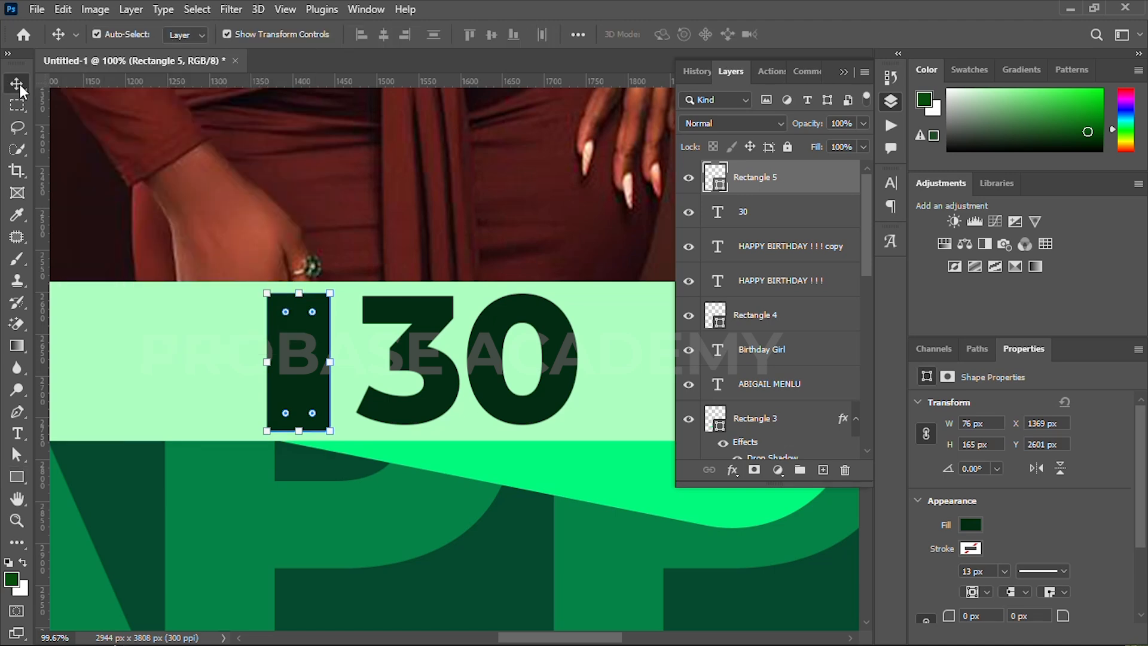
pyautogui.scroll(-4, 276, 402)
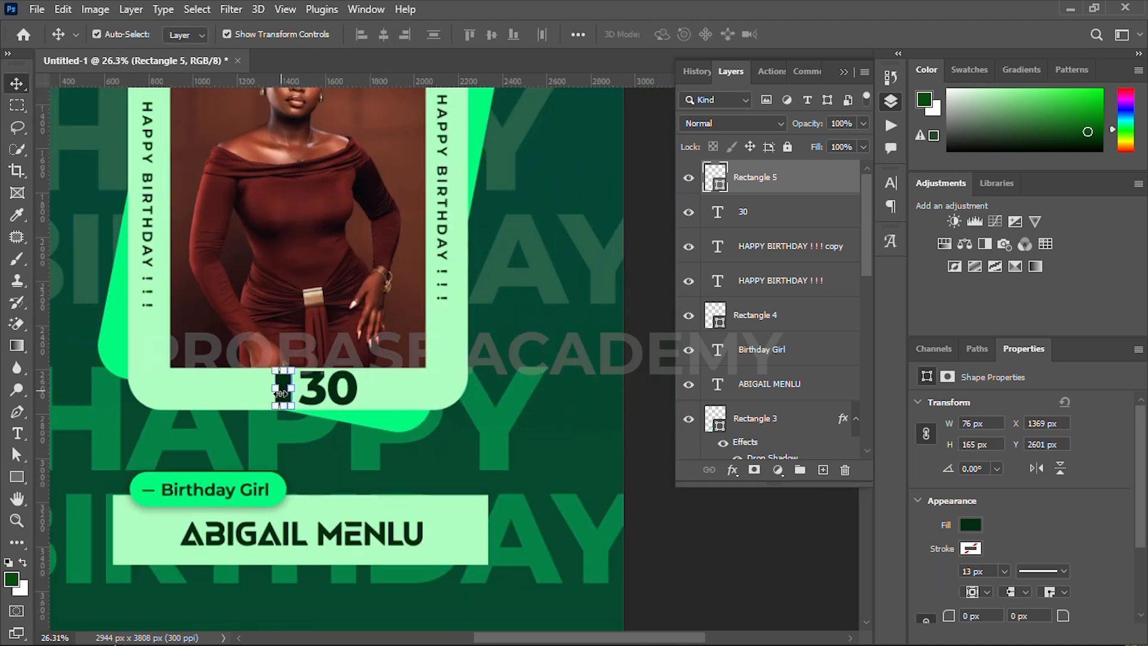
pyautogui.scroll(2, 233, 494)
pyautogui.click(234, 495)
pyautogui.moveTo(239, 490); pyautogui.dragTo(307, 331)
pyautogui.click(308, 332)
pyautogui.hotkey('ctrl', 't')
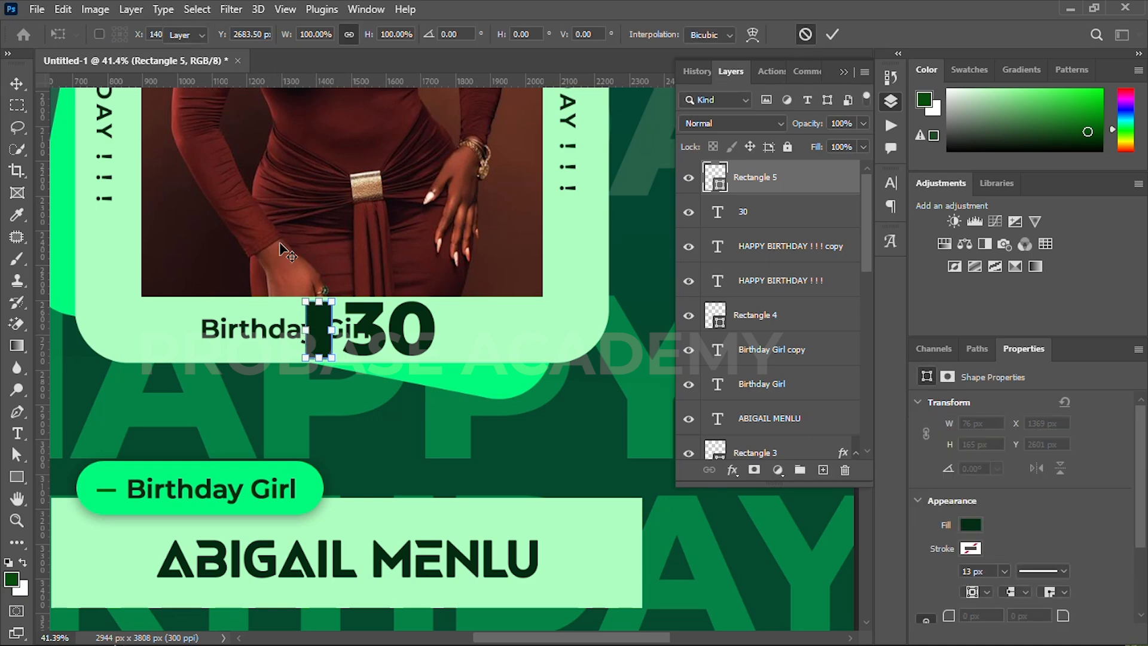
pyautogui.click(806, 34)
pyautogui.click(254, 336)
pyautogui.press('Delete')
# Add the word MAY as vertical text and move it onto the dark rectangle beside the 30.
pyautogui.scroll(-3, 261, 341)
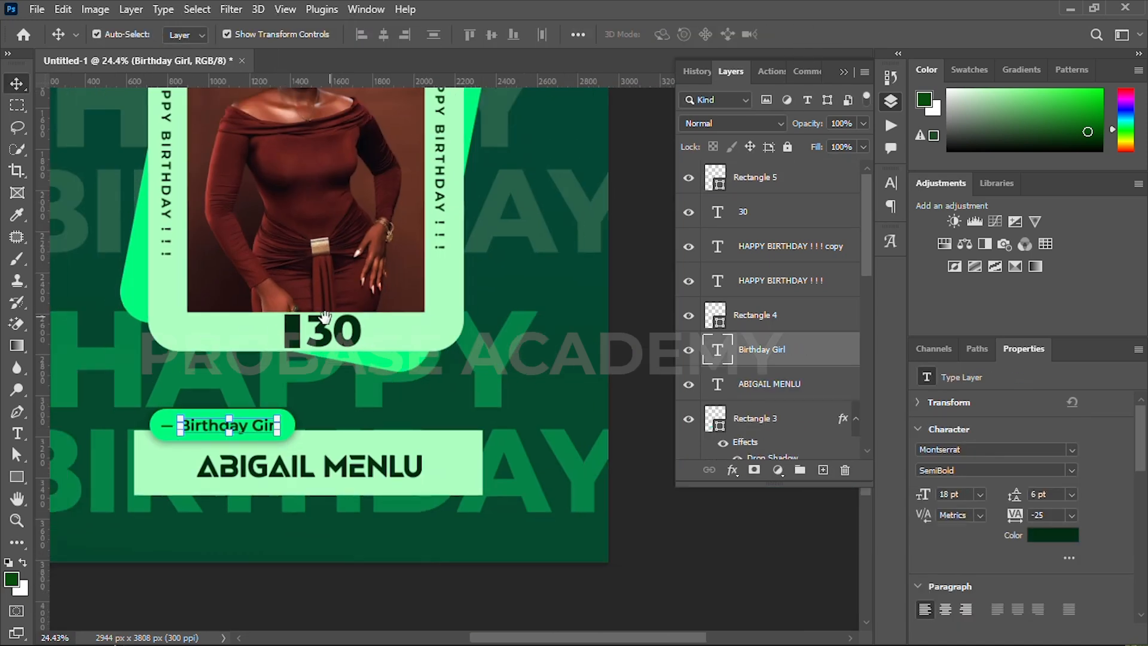
pyautogui.hscroll(3, 341, 364)
pyautogui.moveTo(19, 433); pyautogui.dragTo(72, 451)
pyautogui.click(478, 321)
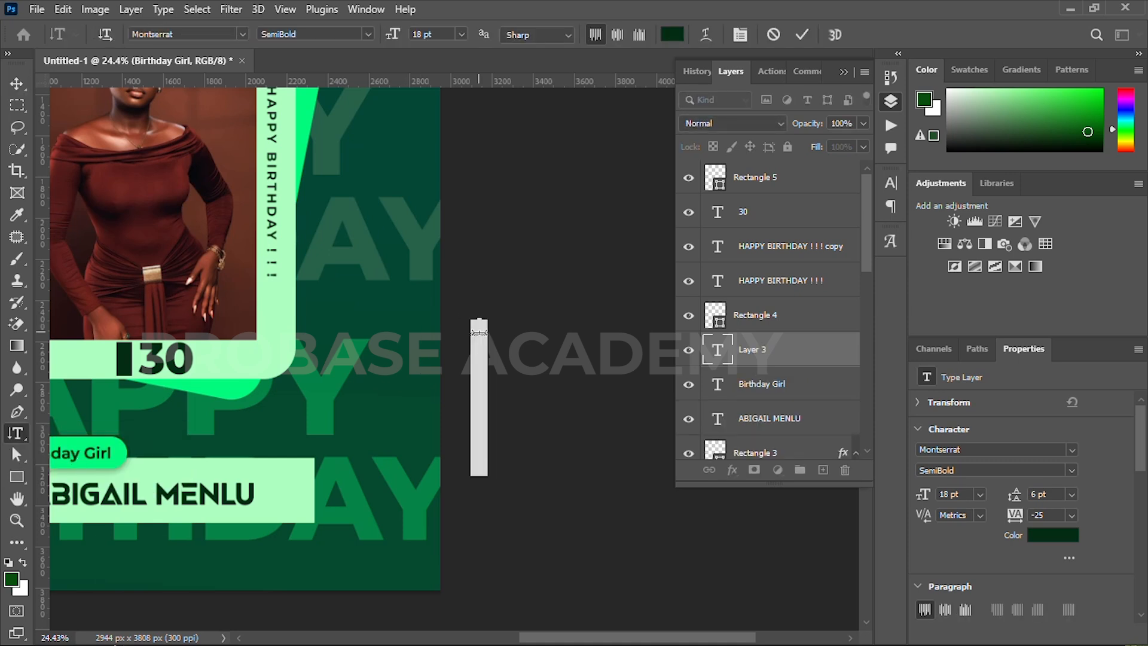
pyautogui.write('...')
pyautogui.hotkey('ctrl', 'a')
pyautogui.moveTo(439, 403); pyautogui.dragTo(107, 414)
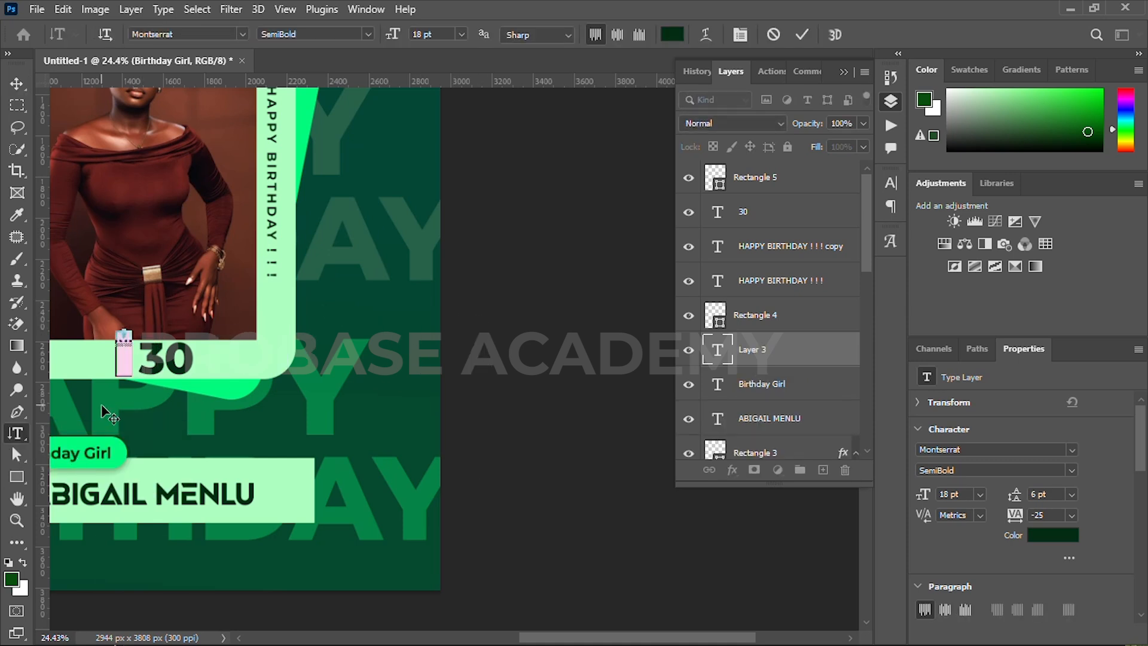
# Bring the MAY text layer to the top of the layer stack and recolor it bright green #02fa7d.
pyautogui.moveTo(770, 353); pyautogui.dragTo(759, 162)
pyautogui.scroll(4, 134, 365)
pyautogui.moveTo(125, 336); pyautogui.dragTo(383, 351)
pyautogui.press('v')
pyautogui.click(1061, 538)
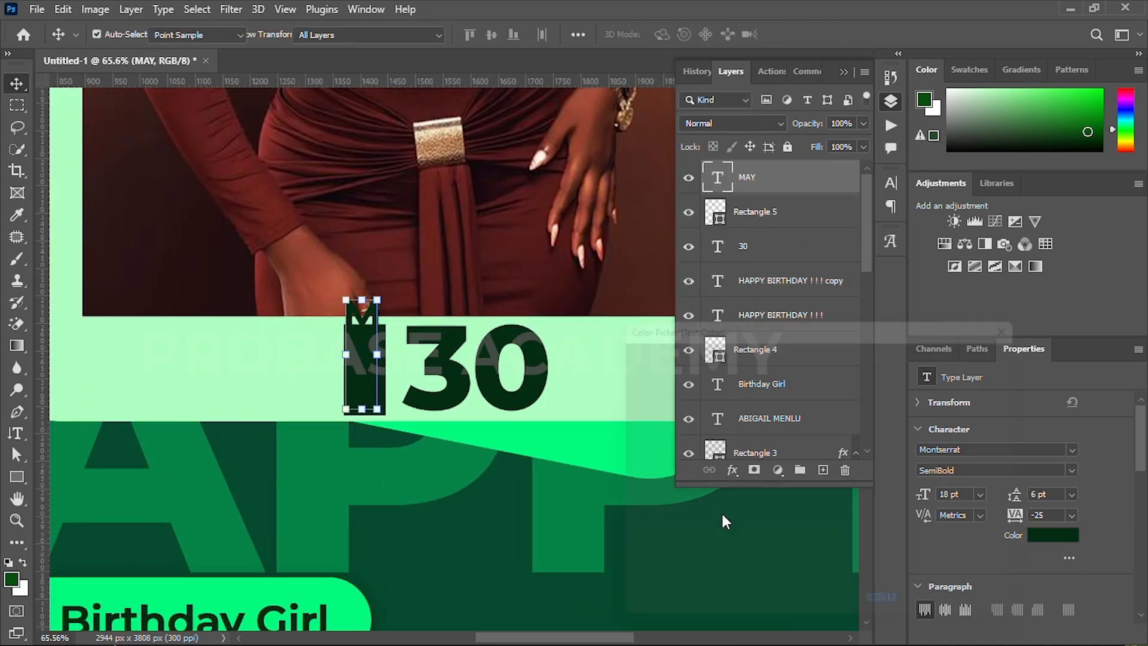
pyautogui.click(578, 455)
pyautogui.click(970, 347)
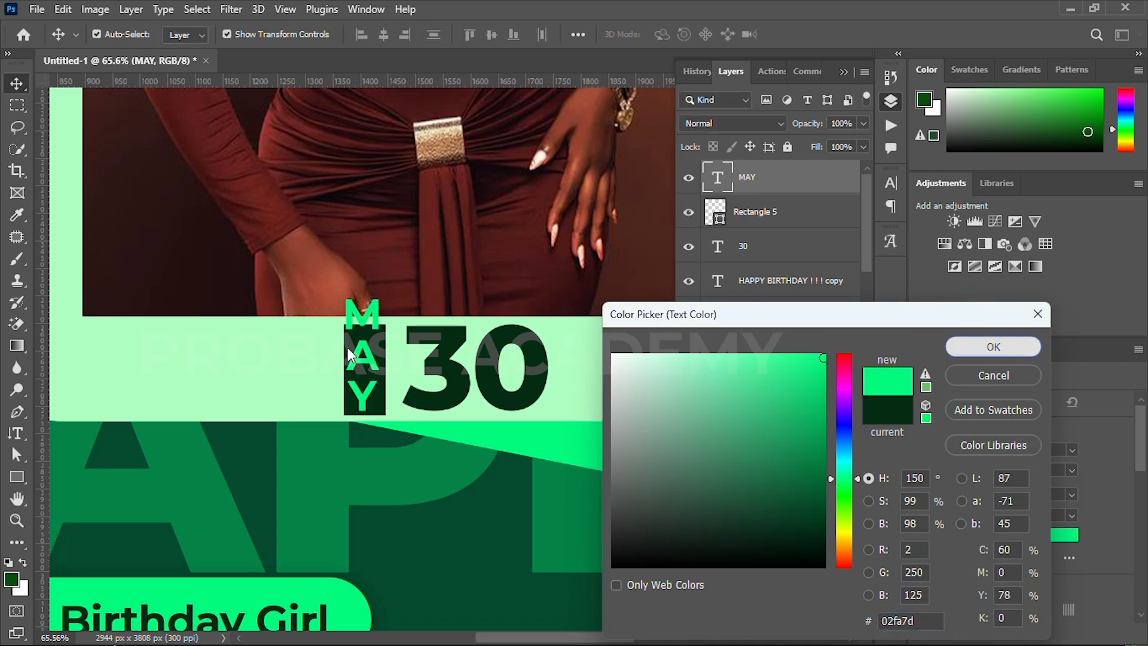
# Scale the MAY text to 62.15%, center it inside the dark rectangle and set it in ExtraBold.
pyautogui.hotkey('ctrl', 't')
pyautogui.moveTo(362, 293); pyautogui.dragTo(382, 312)
pyautogui.scroll(3, 362, 357)
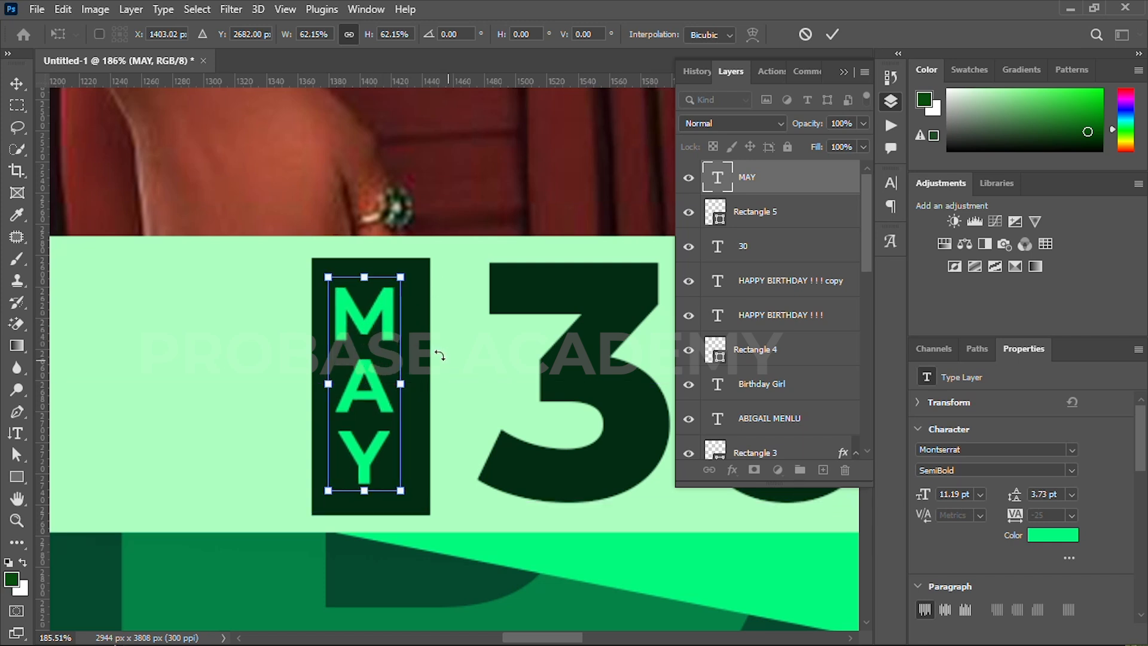
pyautogui.click(833, 34)
pyautogui.click(890, 183)
pyautogui.click(861, 208)
pyautogui.click(848, 414)
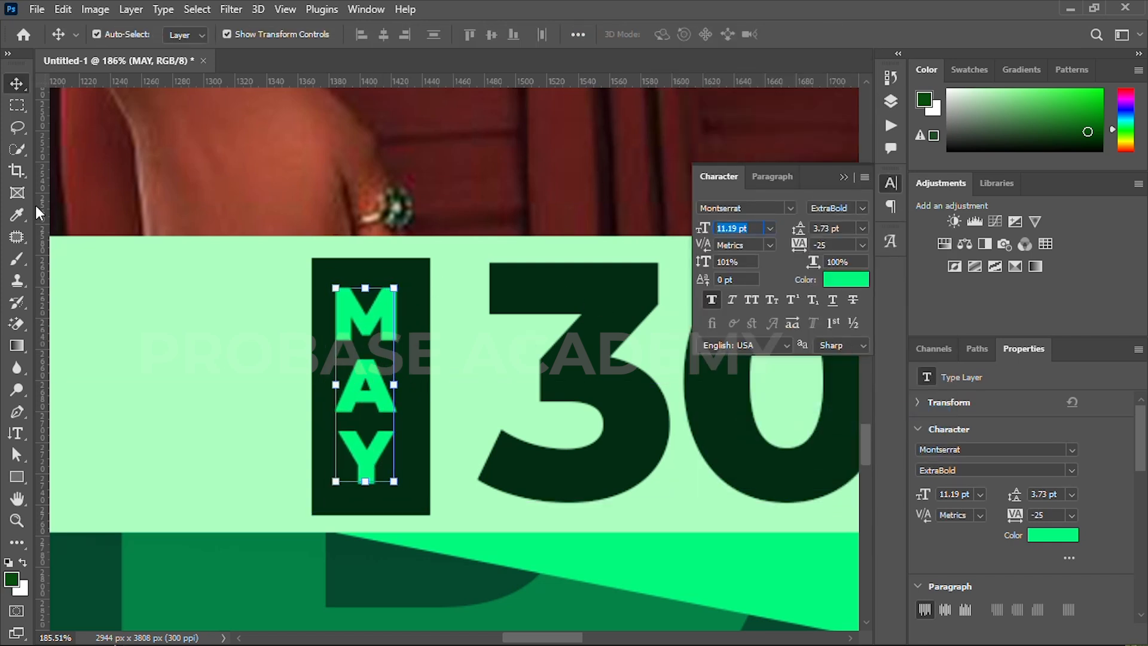
# Enlarge the MAY text to 12.78 pt so it fills more of the dark rectangle.
pyautogui.moveTo(360, 287); pyautogui.dragTo(366, 258)
pyautogui.moveTo(366, 490)
pyautogui.mouseDown()
pyautogui.moveTo(366, 502)
pyautogui.moveTo(365, 492)
pyautogui.mouseUp()
pyautogui.click(828, 38)
# Convert the topmost background HAPPY text to a smart object and apply a Gaussian Blur with an 8.8-pixel radius.
pyautogui.scroll(-10, 443, 352)
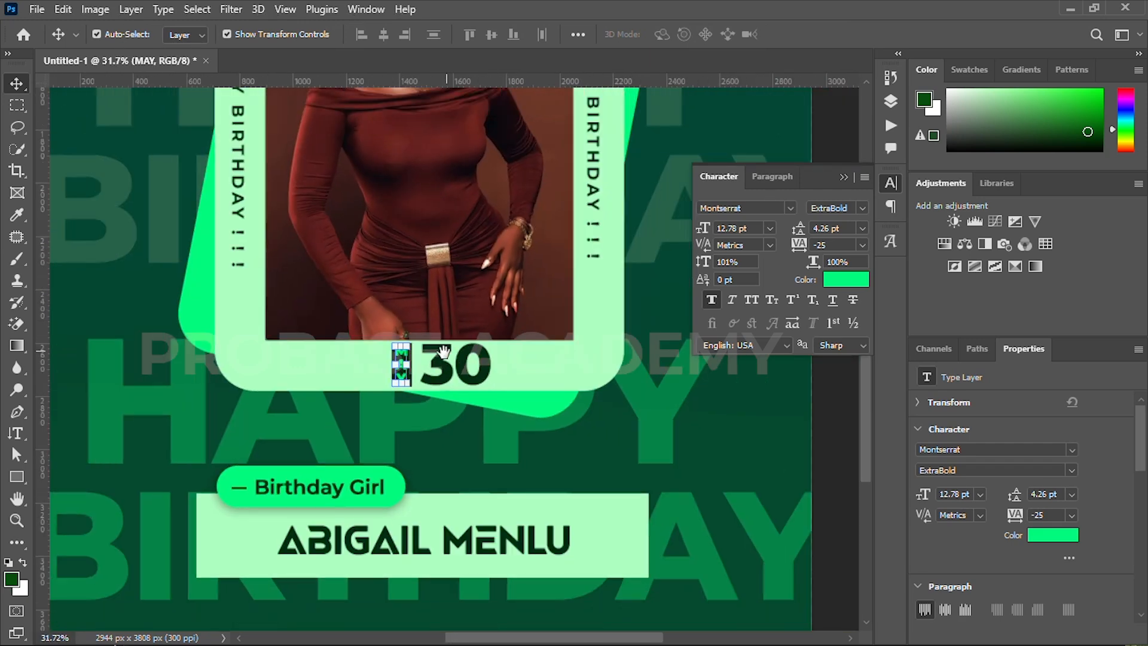
pyautogui.moveTo(443, 352); pyautogui.dragTo(374, 364)
pyautogui.scroll(-3, 375, 367)
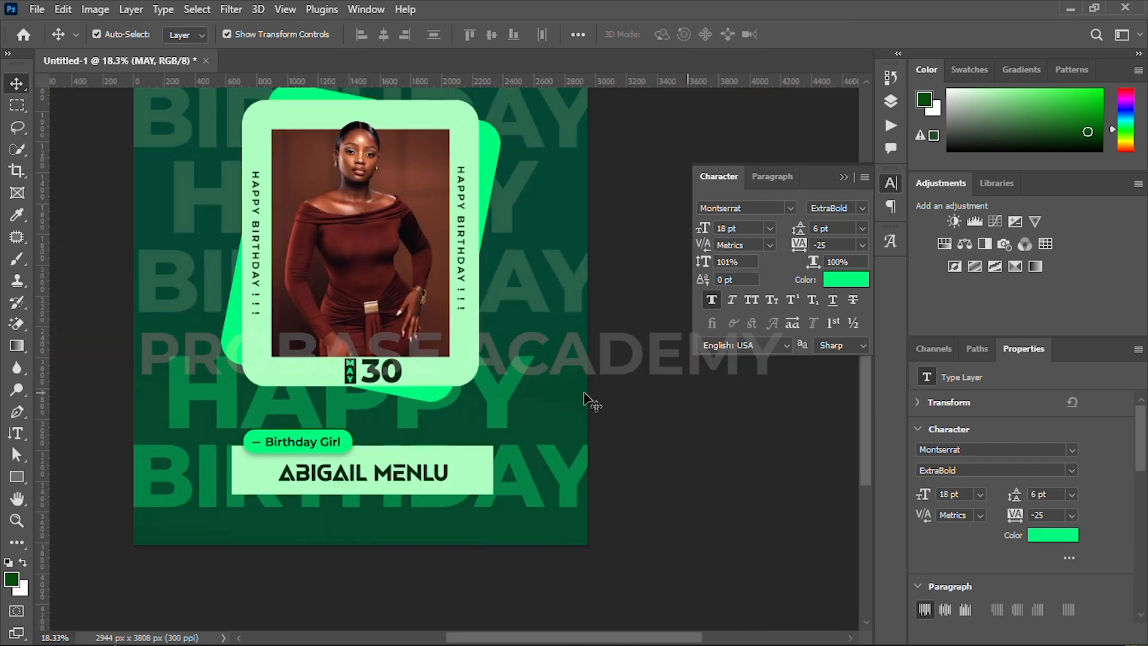
pyautogui.click(588, 398)
pyautogui.hotkey('ctrl', '0')
pyautogui.click(225, 10)
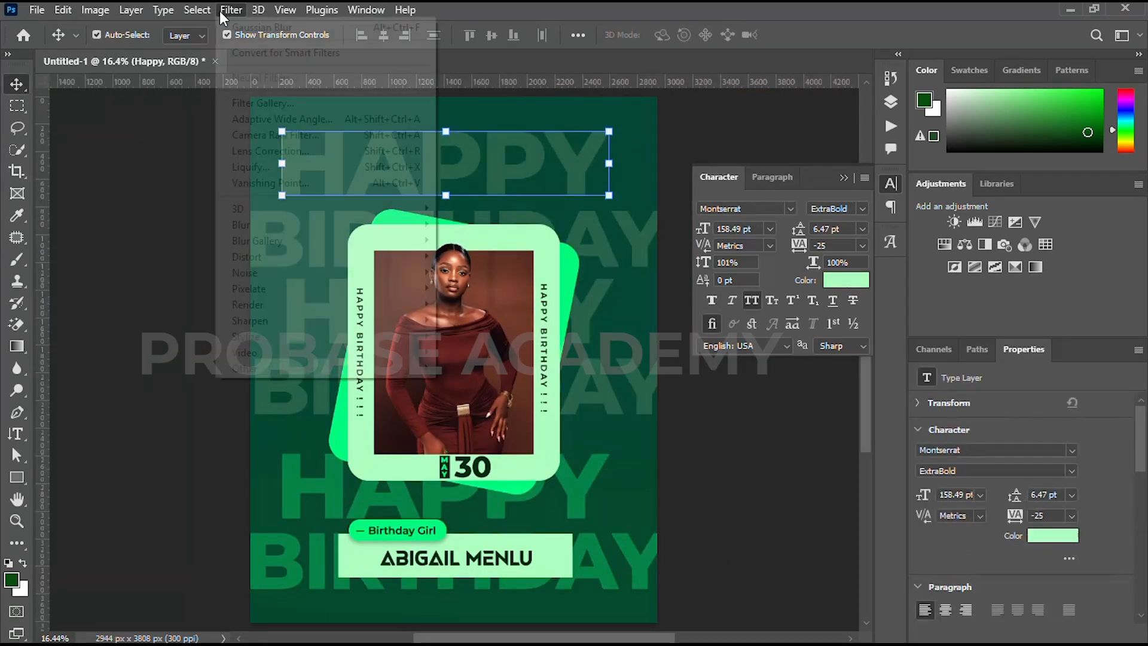
pyautogui.moveTo(261, 222)
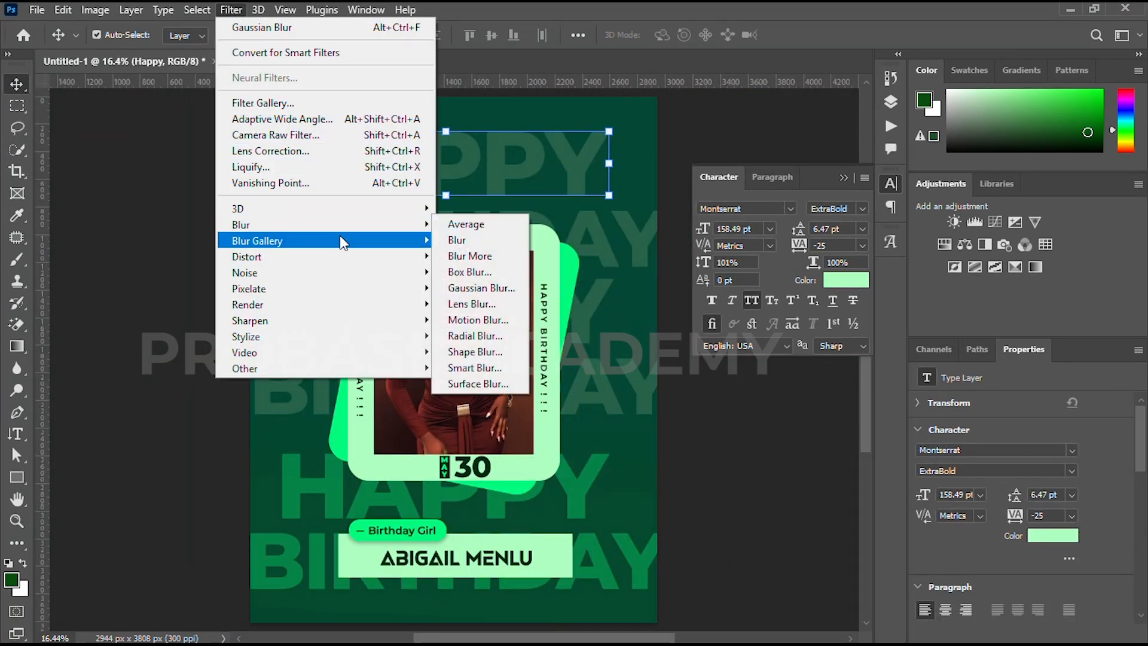
pyautogui.click(468, 286)
pyautogui.click(598, 256)
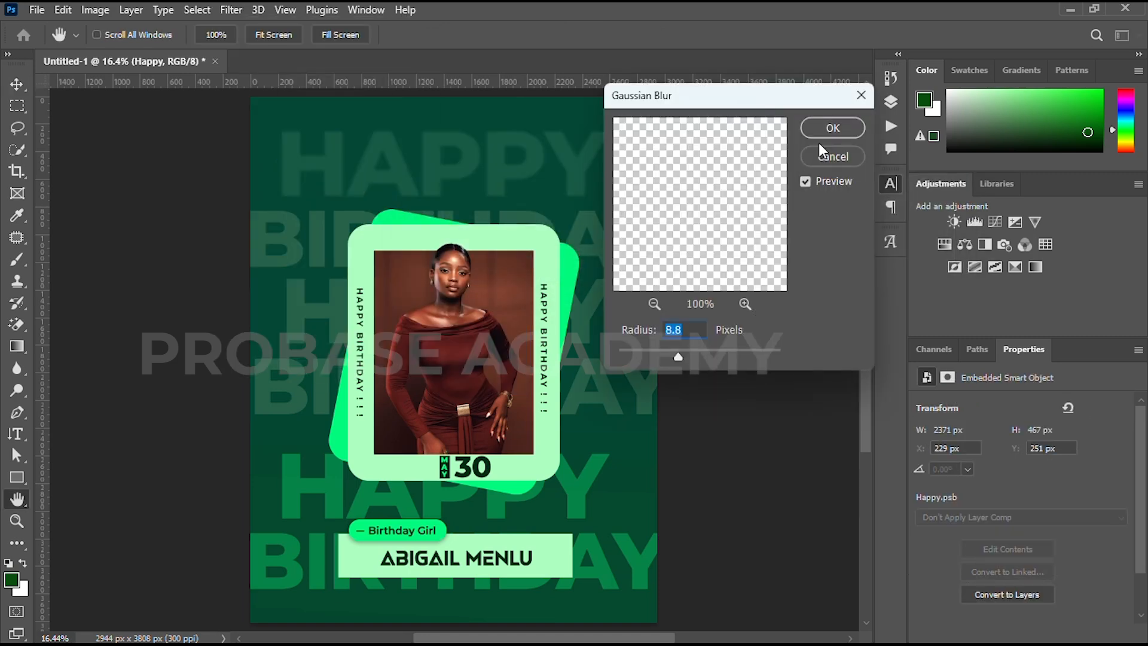
pyautogui.click(825, 126)
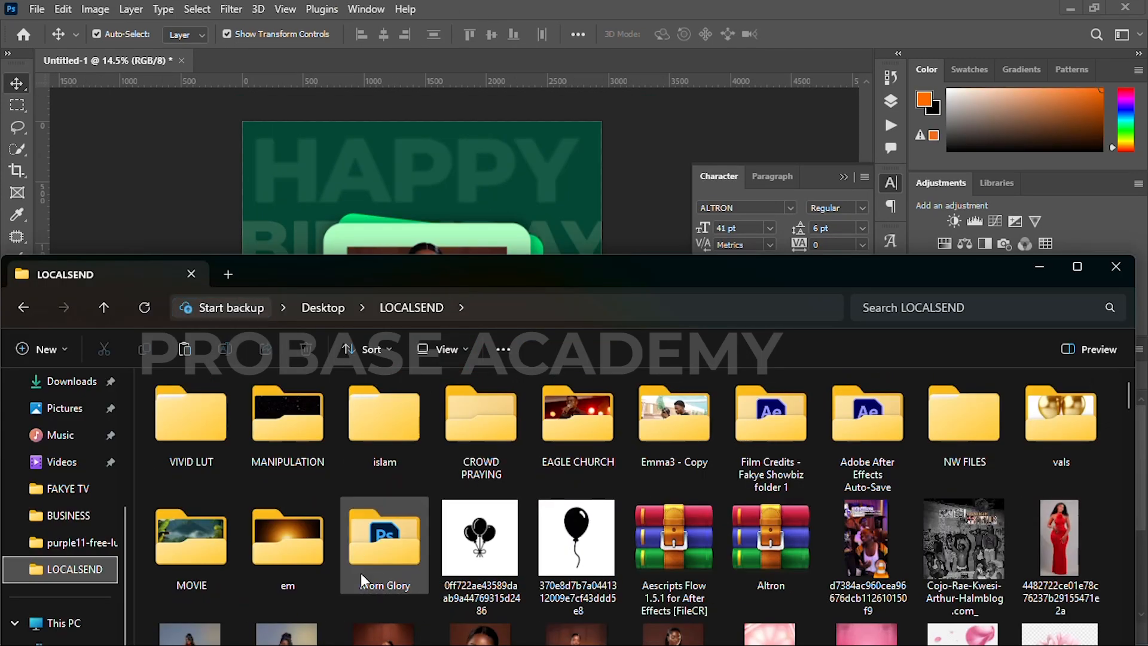
# Place the single balloon and balloon bunch images from the LOCALSEND folder into the poster.
pyautogui.click(577, 538)
pyautogui.keyDown('ctrl'); pyautogui.click(450, 564); pyautogui.keyUp('ctrl')
pyautogui.moveTo(449, 564); pyautogui.dragTo(437, 179)
pyautogui.click(834, 34)
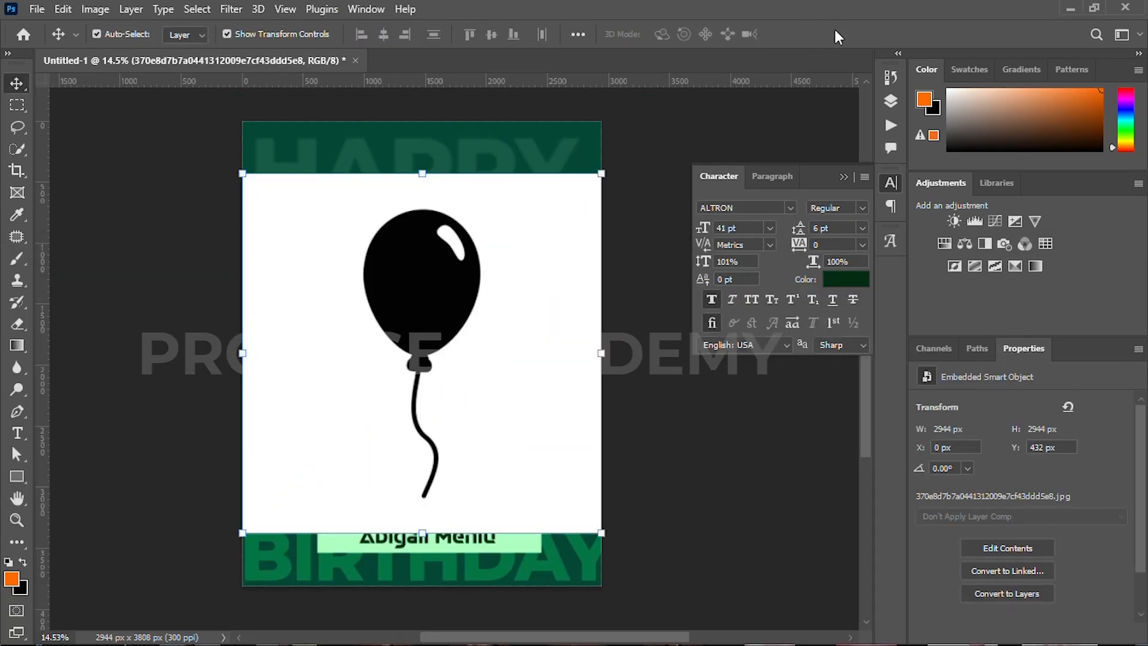
# Rasterize both balloon image layers.
pyautogui.click(891, 103)
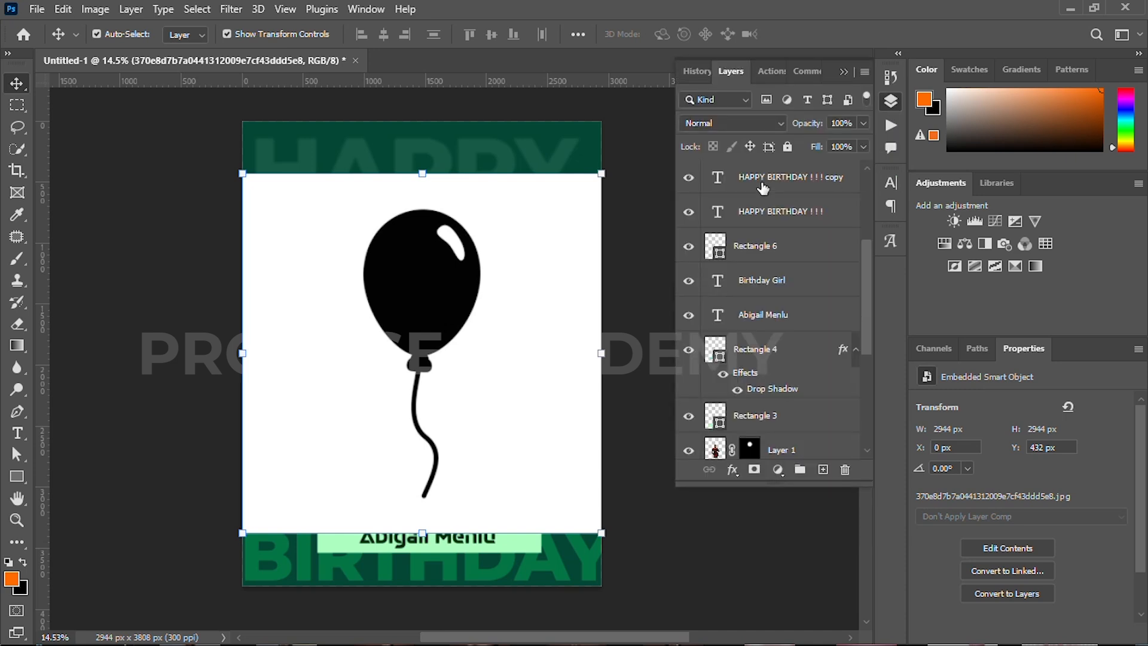
pyautogui.press('Return')
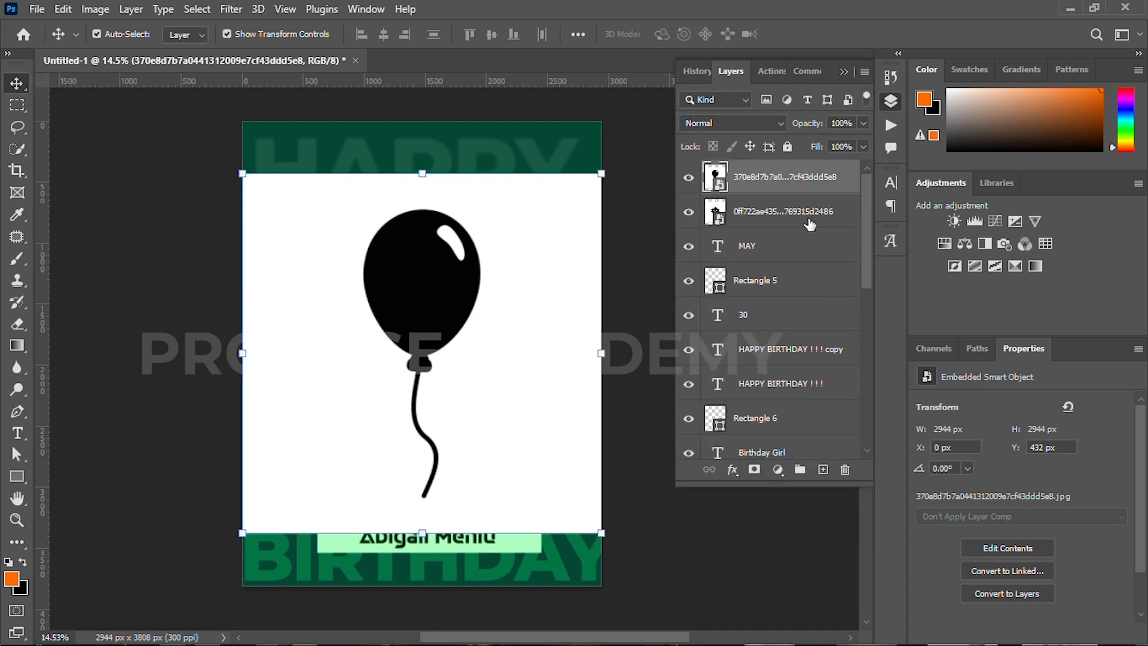
pyautogui.rightClick(808, 227)
pyautogui.click(851, 351)
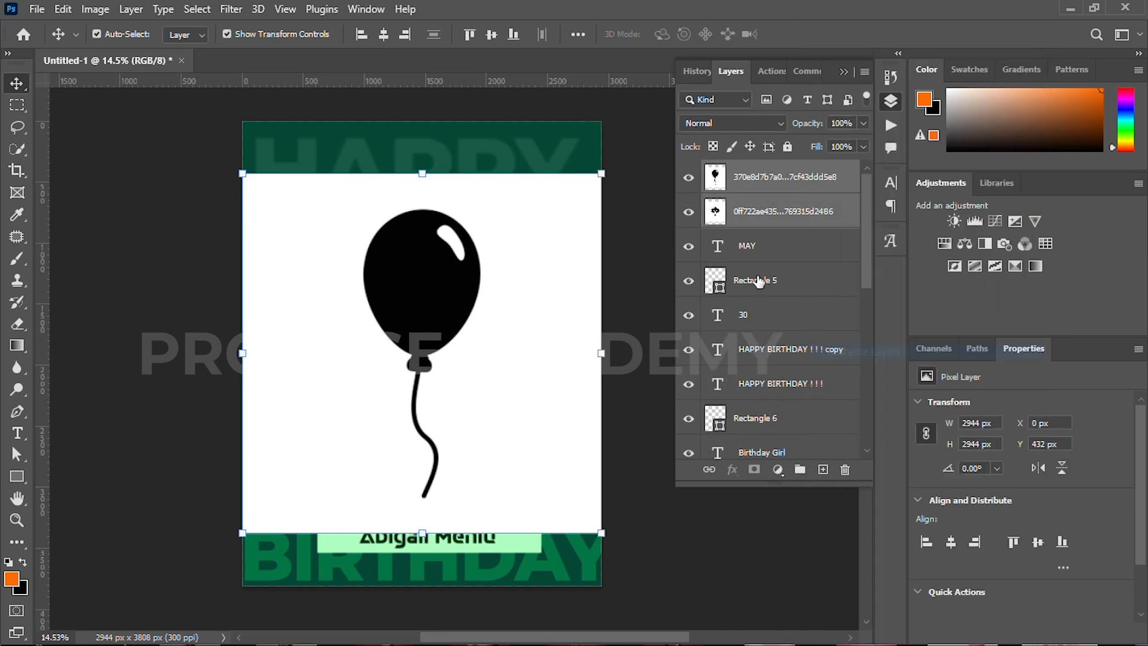
# Hide the single balloon layer and remove the white background from the balloon bunch with the Magic Eraser.
pyautogui.click(689, 177)
pyautogui.click(197, 325)
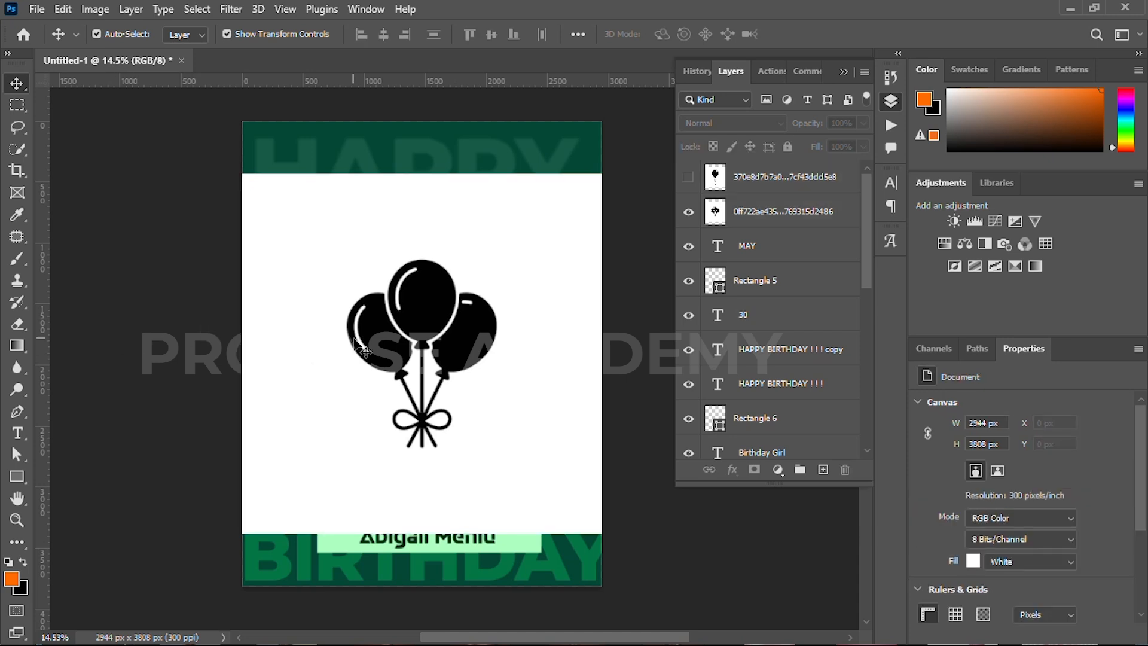
pyautogui.click(298, 342)
pyautogui.rightClick(18, 325)
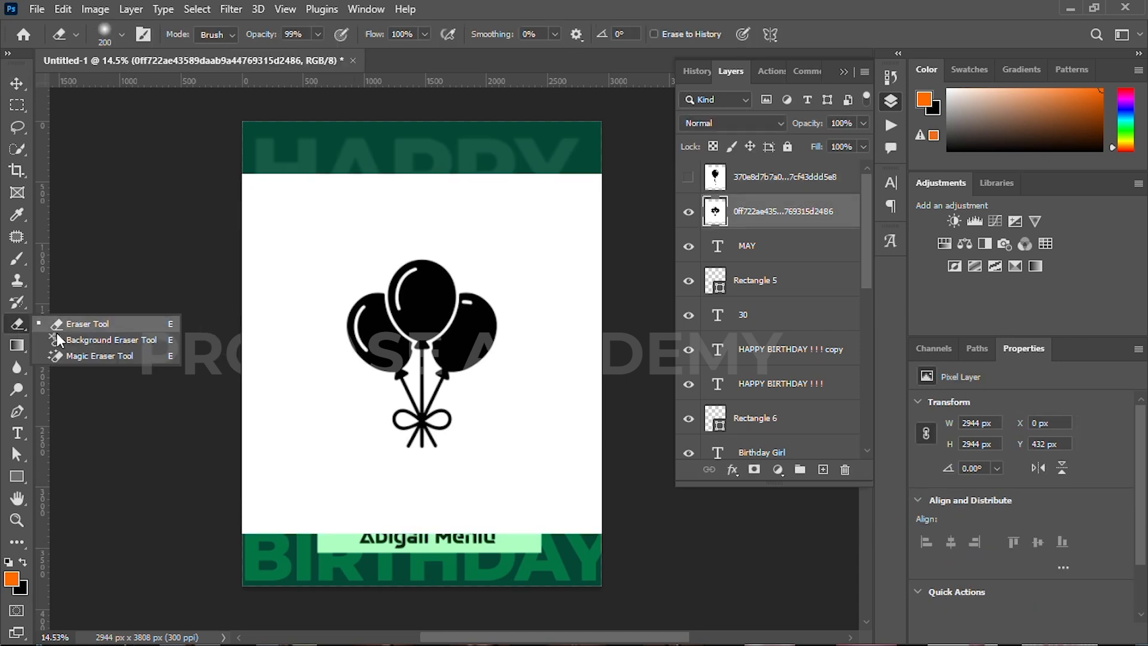
pyautogui.click(81, 355)
pyautogui.click(360, 241)
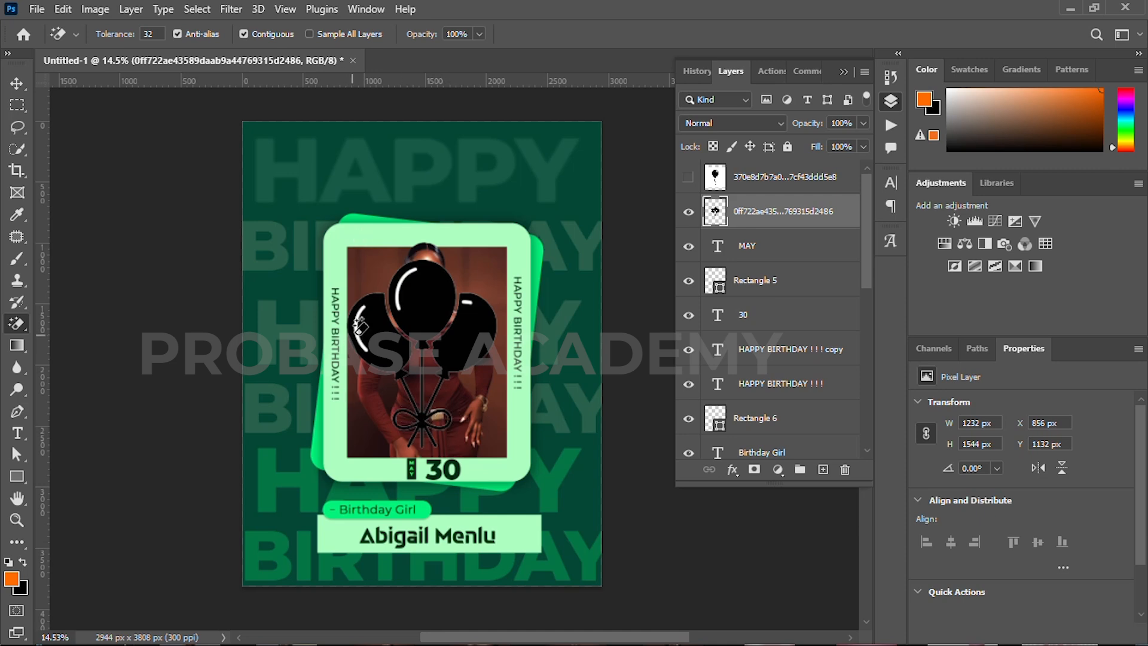
# Select the white highlight on the bunch's left balloon with a 30-pixel Quick Selection brush and delete it.
pyautogui.scroll(5, 376, 391)
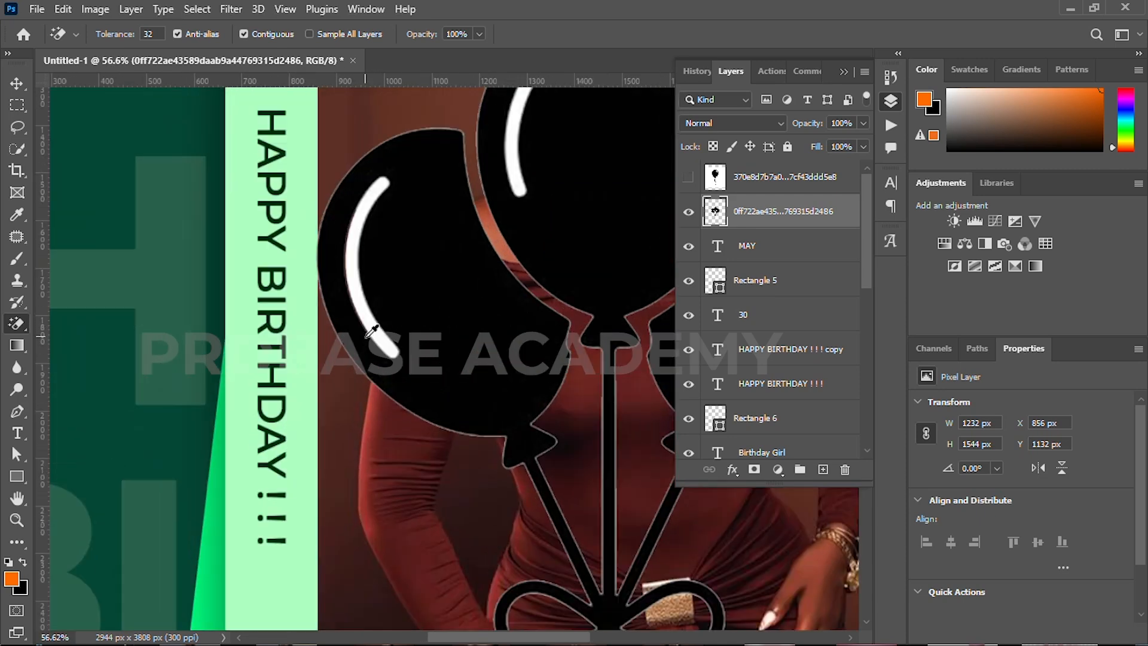
pyautogui.click(18, 127)
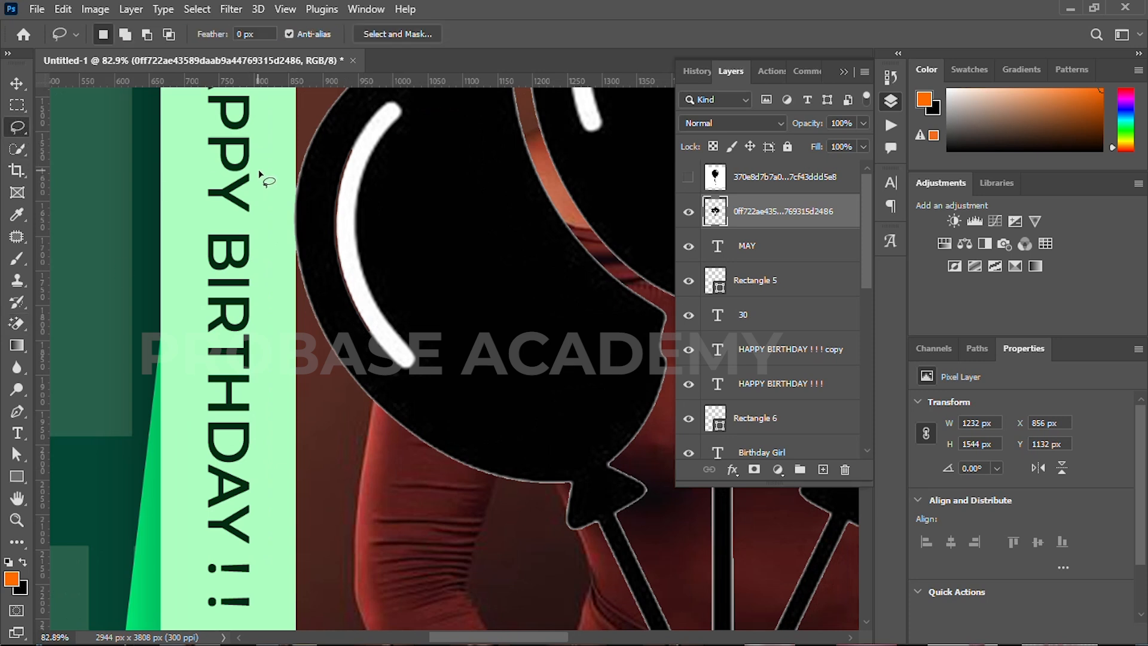
pyautogui.click(18, 149)
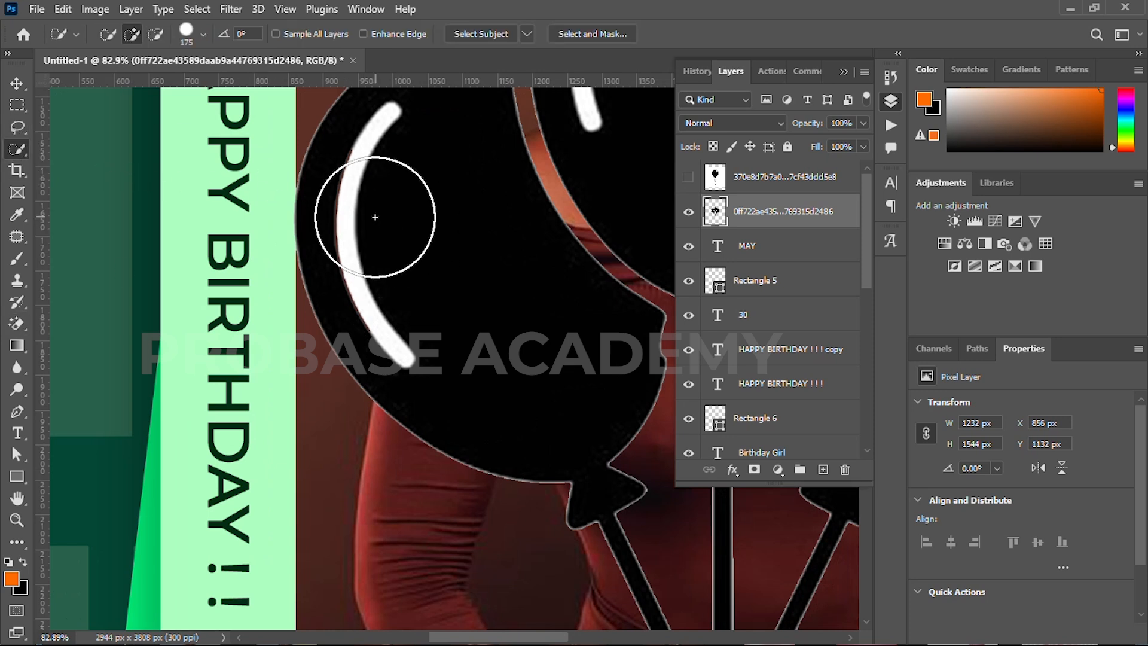
pyautogui.press('[')
pyautogui.press('[')
pyautogui.press('[')
pyautogui.press('[')
pyautogui.press('[')
pyautogui.press('[')
pyautogui.click(356, 182)
pyautogui.press('Delete')
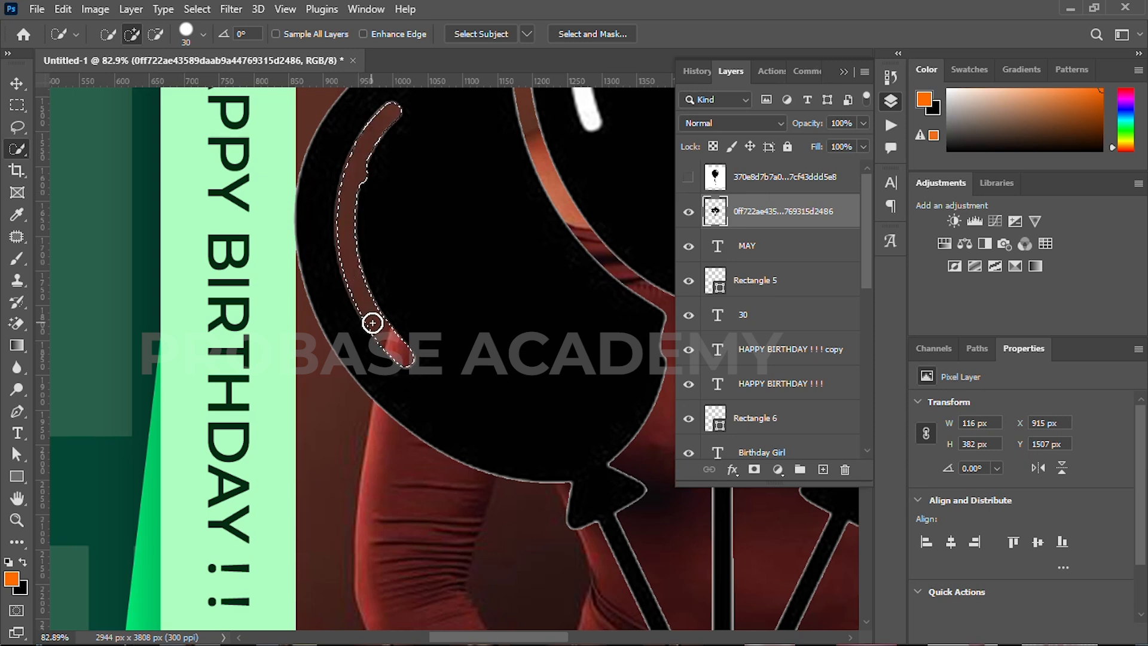
# Select and delete the white highlights on the bunch's middle and right balloons, and clear the selection.
pyautogui.scroll(-5, 371, 322)
pyautogui.moveTo(445, 245); pyautogui.dragTo(439, 281)
pyautogui.press('Delete')
pyautogui.click(569, 254)
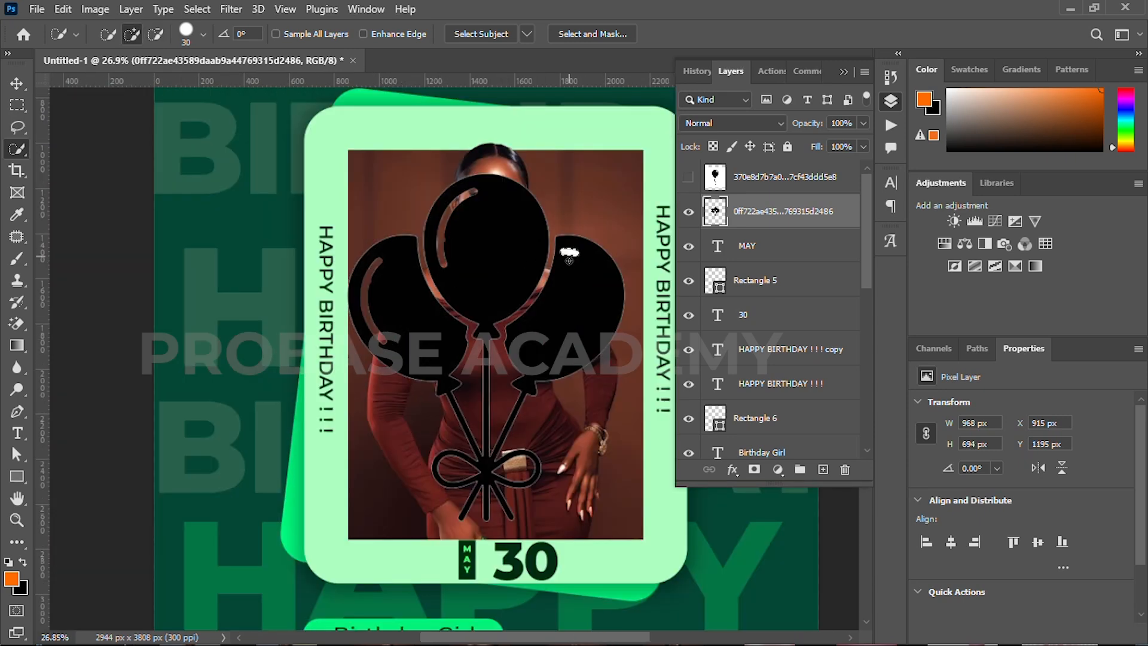
pyautogui.press('Delete')
pyautogui.hotkey('ctrl', 'd')
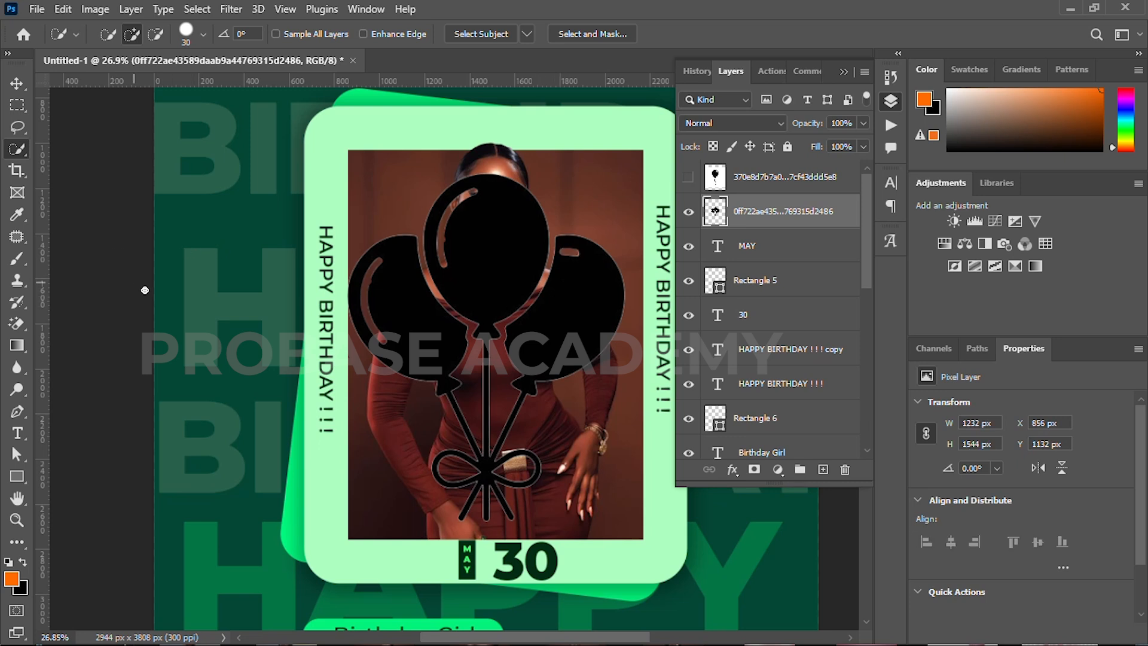
# Apply a Color Overlay at 100% opacity to the balloon bunch, using the dark green sampled from the date text.
pyautogui.press('v')
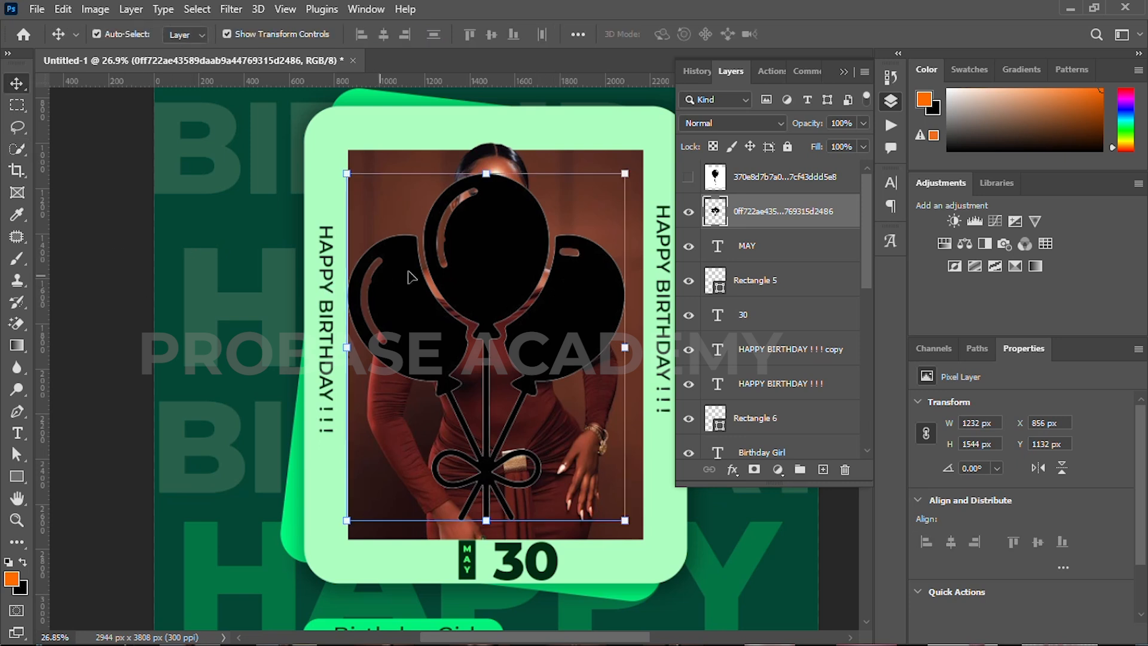
pyautogui.click(732, 470)
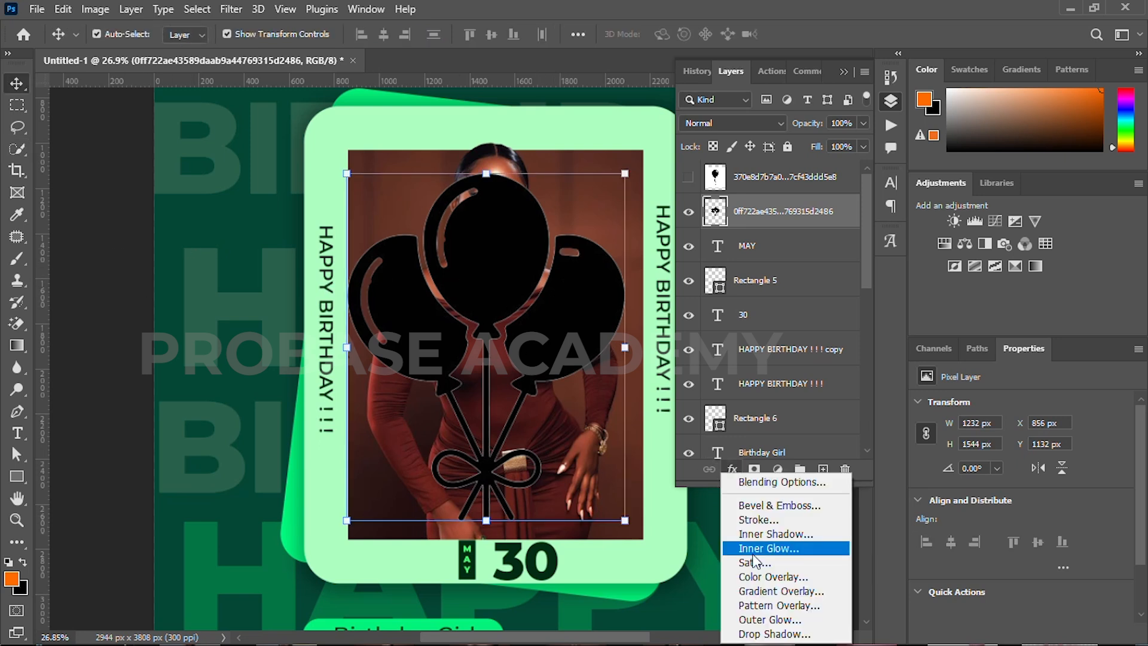
pyautogui.click(772, 577)
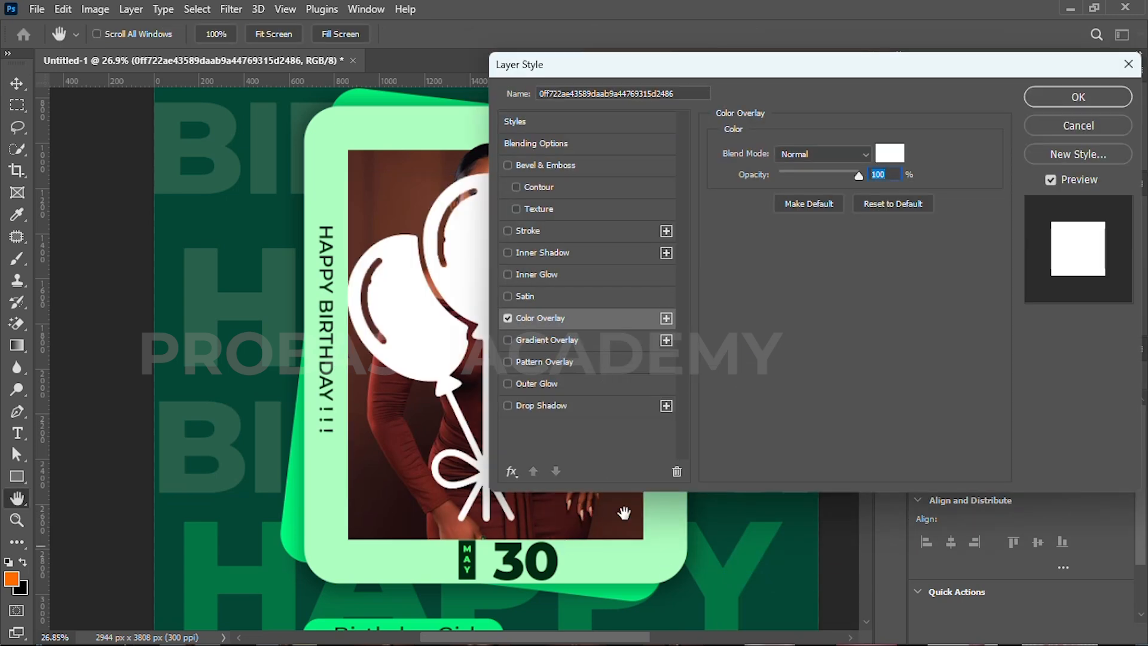
pyautogui.click(889, 154)
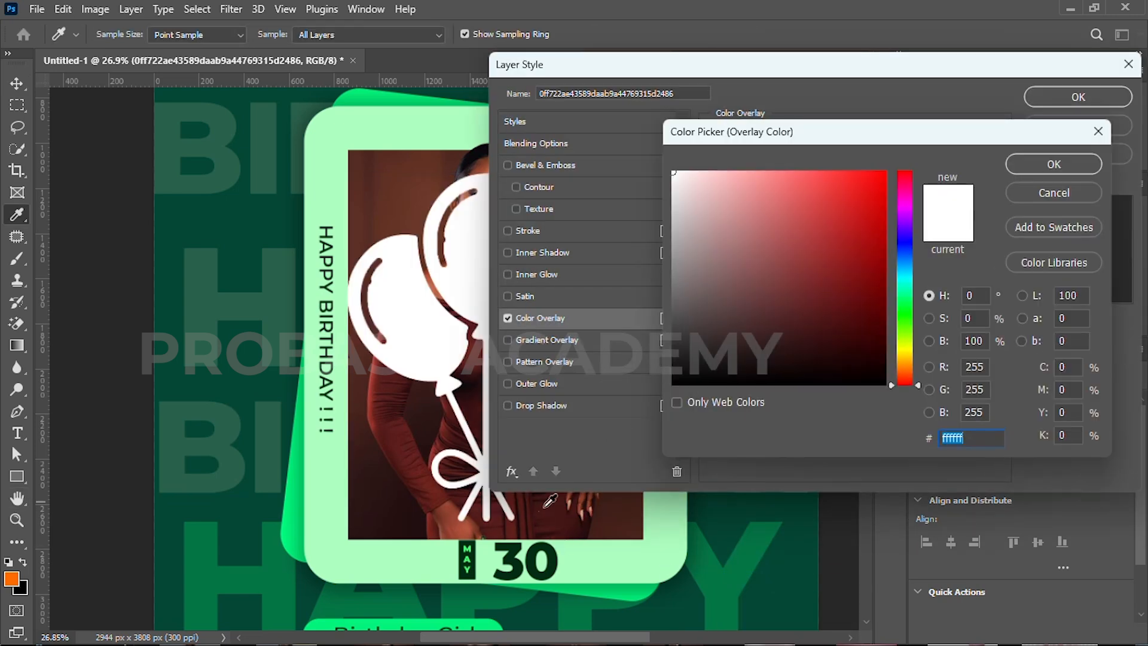
pyautogui.click(545, 544)
pyautogui.click(1017, 170)
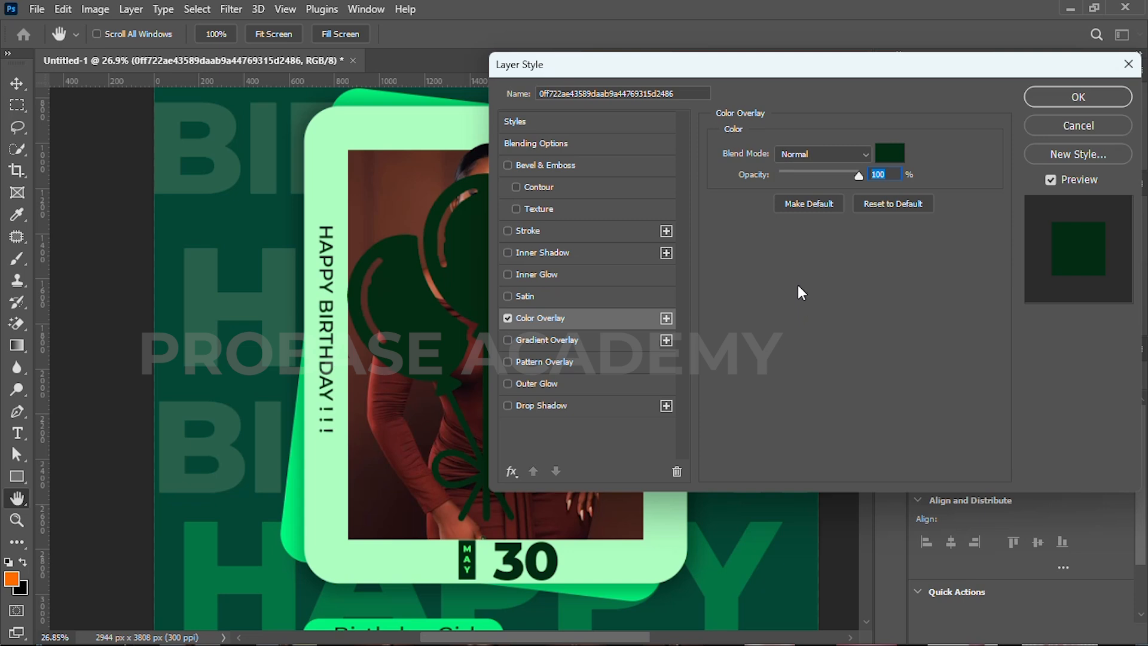
pyautogui.click(1076, 94)
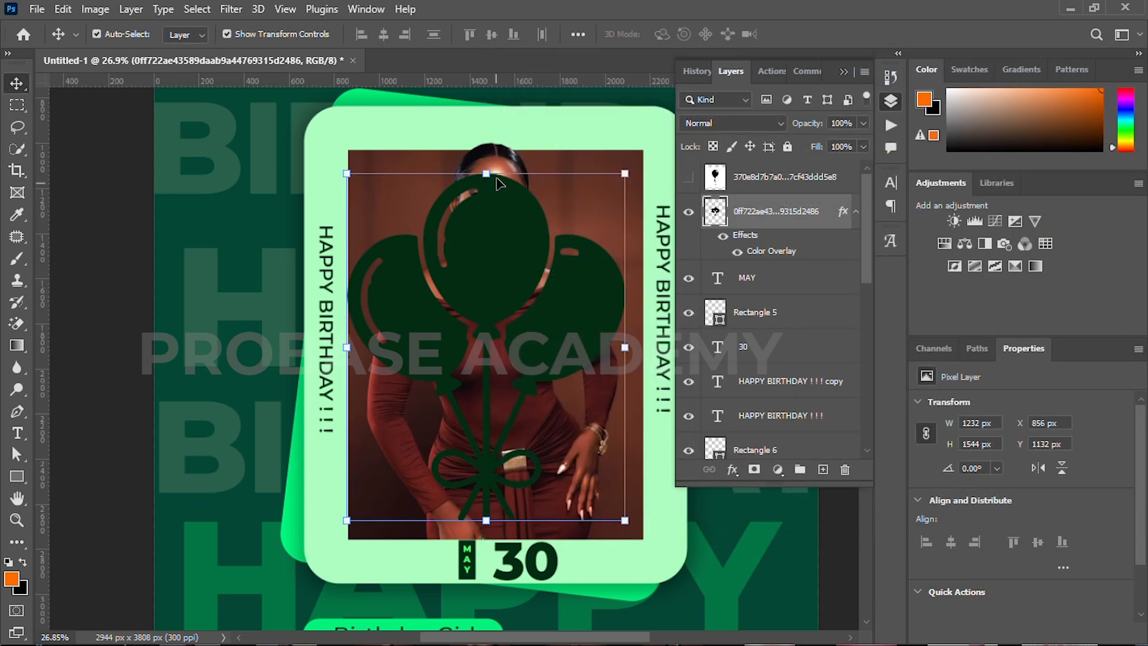
# Scale the balloon bunch to about 13.65%, rotate it about 26°, and place it in the frame's upper-left corner.
pyautogui.hotkey('ctrl', 't')
pyautogui.moveTo(474, 166); pyautogui.dragTo(334, 128)
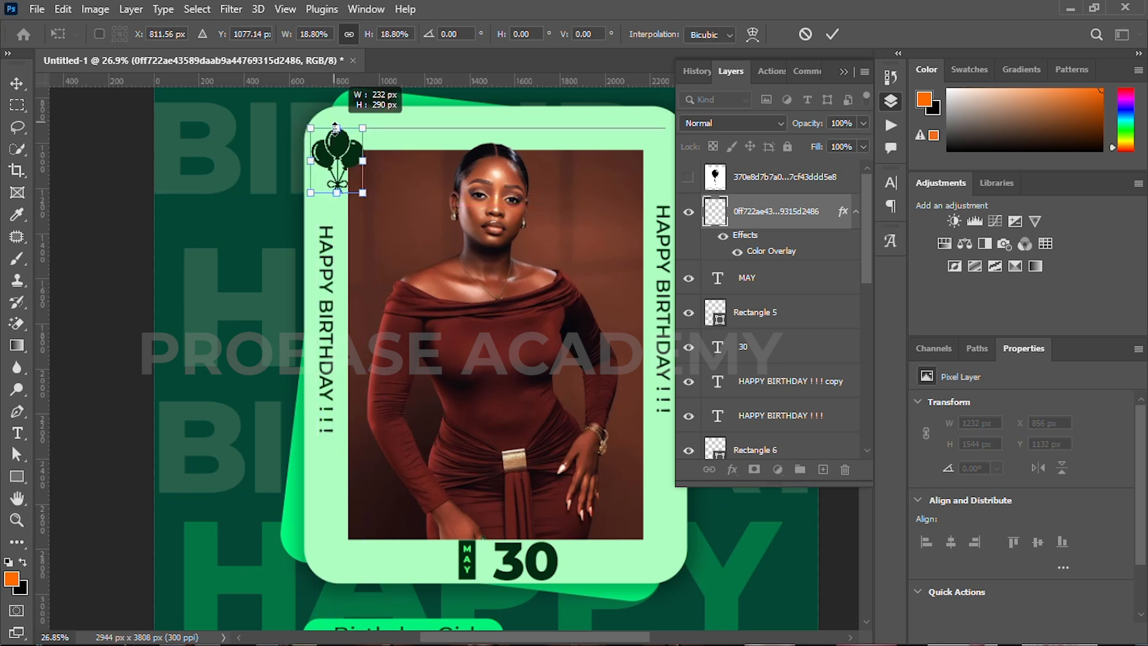
pyautogui.moveTo(389, 162); pyautogui.dragTo(384, 183)
pyautogui.moveTo(339, 150)
pyautogui.mouseDown()
pyautogui.moveTo(340, 130)
pyautogui.moveTo(336, 143)
pyautogui.mouseUp()
pyautogui.moveTo(340, 147); pyautogui.dragTo(341, 147)
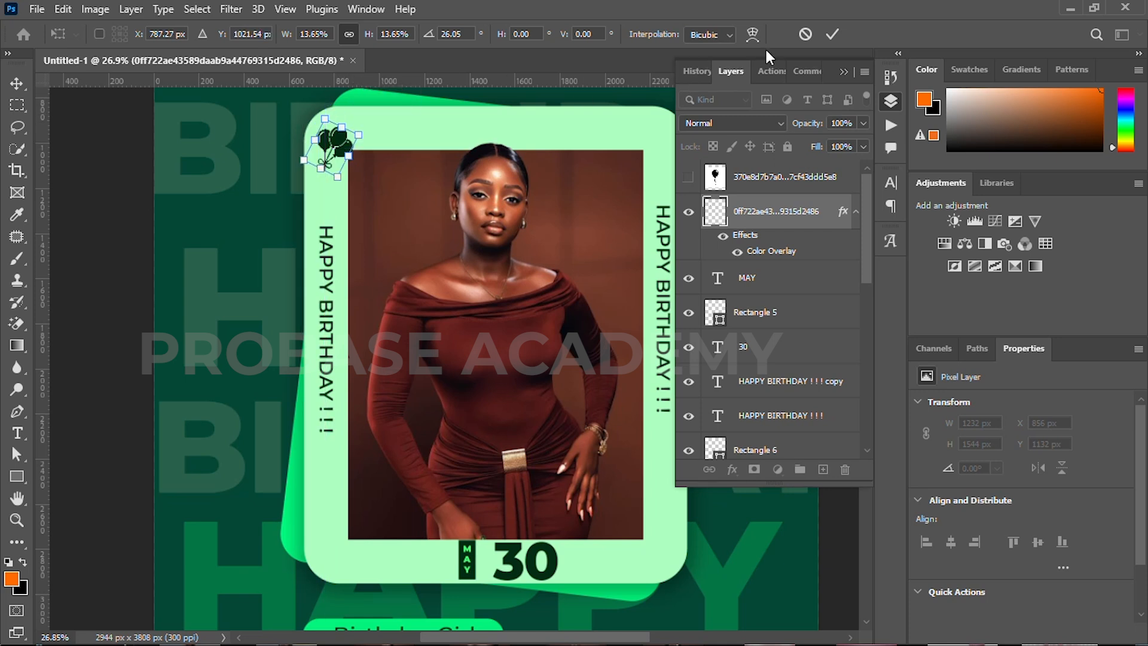
pyautogui.click(832, 34)
# Duplicate the balloon bunch into the frame's lower-right corner.
pyautogui.hscroll(3, 426, 197)
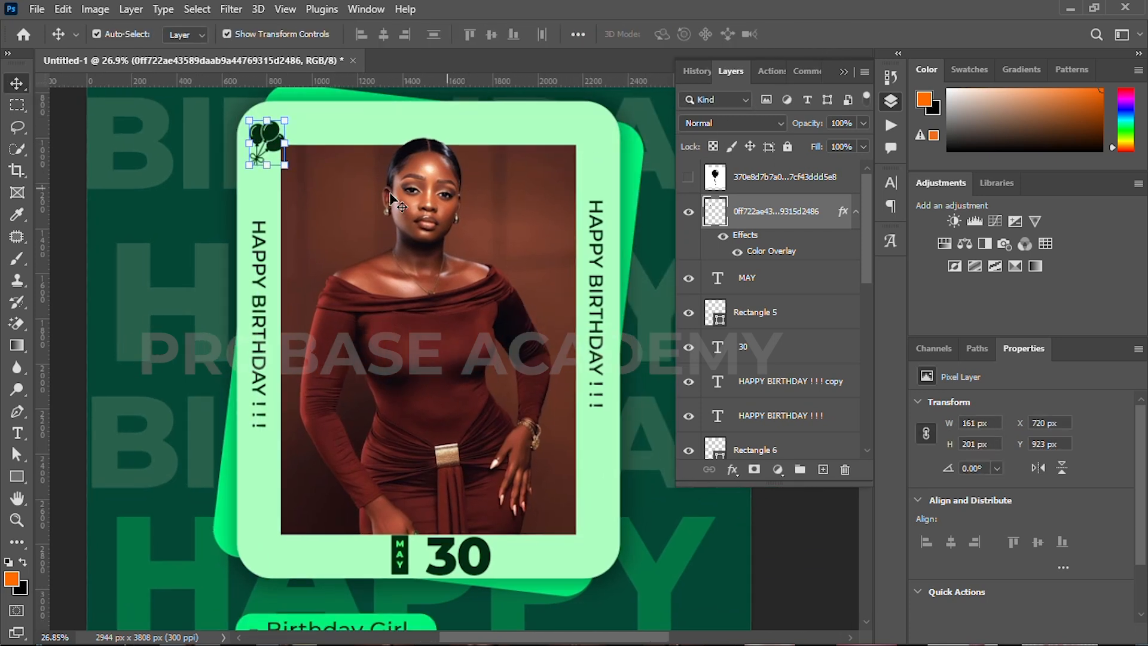
pyautogui.moveTo(279, 143); pyautogui.dragTo(596, 544)
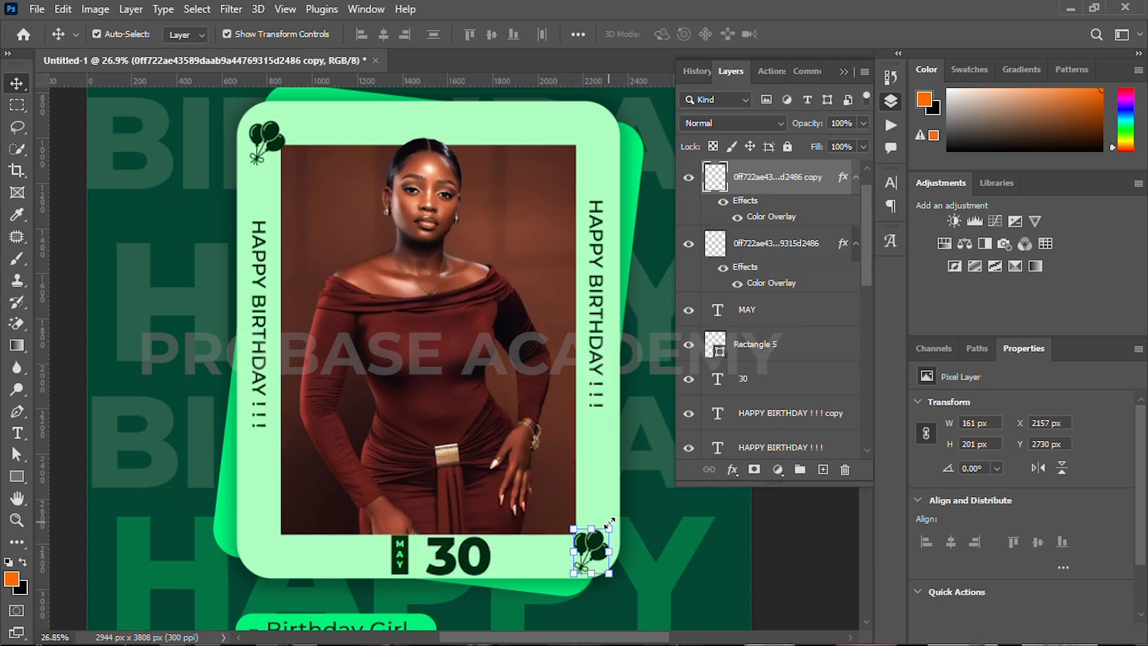
pyautogui.scroll(-2, 682, 531)
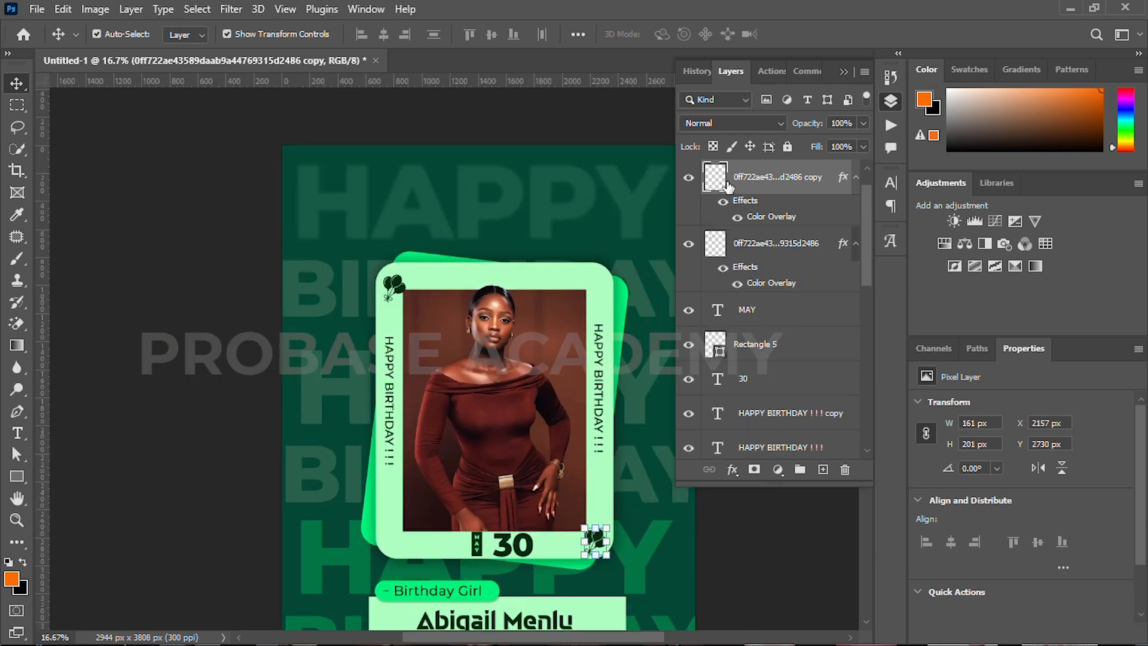
# Show the single balloon layer and hide the duplicated balloon bunch.
pyautogui.scroll(1, 770, 237)
pyautogui.click(688, 178)
pyautogui.click(689, 211)
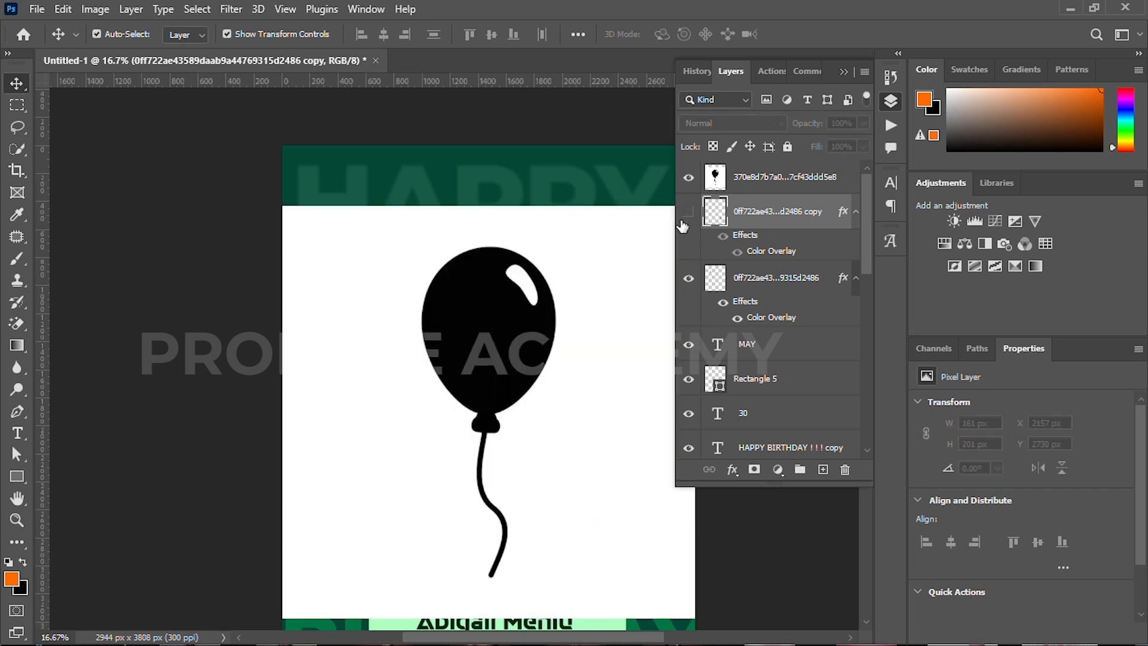
# Remove the white background and white highlight from the single balloon with the Magic Eraser.
pyautogui.click(584, 371)
pyautogui.click(13, 323)
pyautogui.click(357, 302)
pyautogui.click(526, 293)
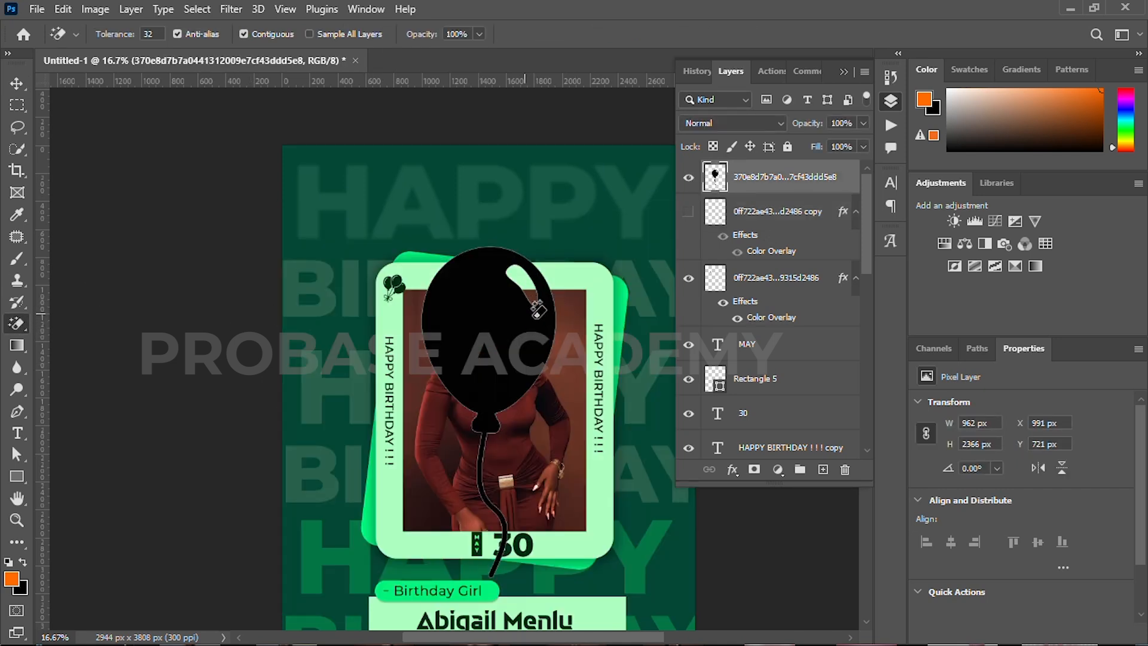
# Apply the same dark green Color Overlay at 100% opacity to the single balloon.
pyautogui.press('v')
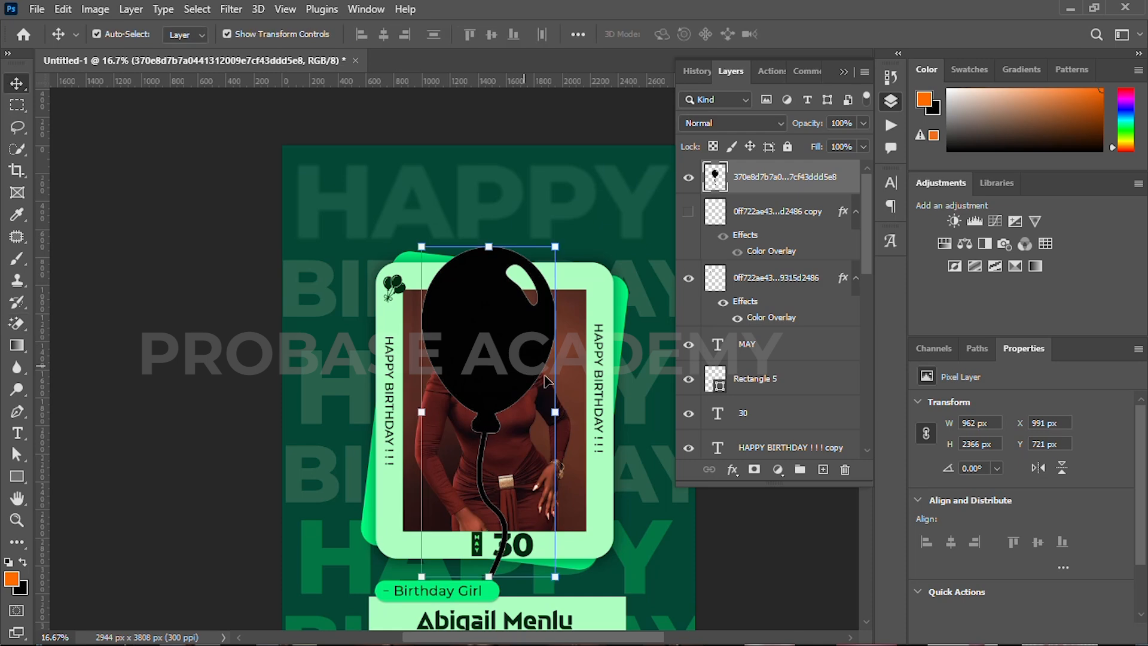
pyautogui.click(732, 470)
pyautogui.click(763, 408)
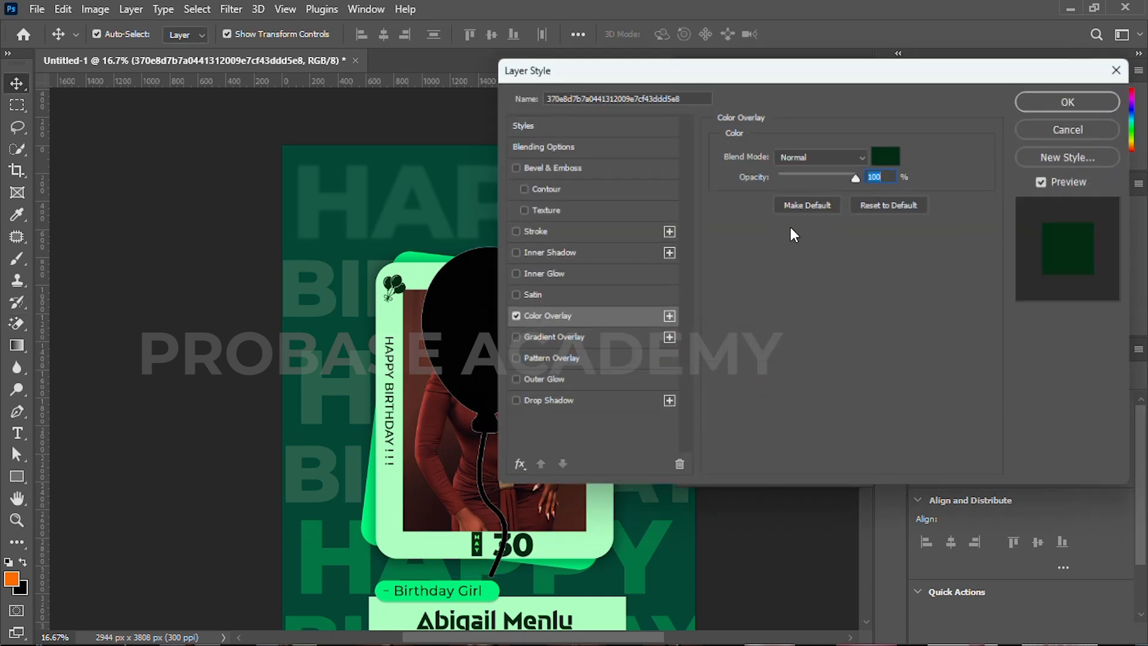
pyautogui.click(1059, 97)
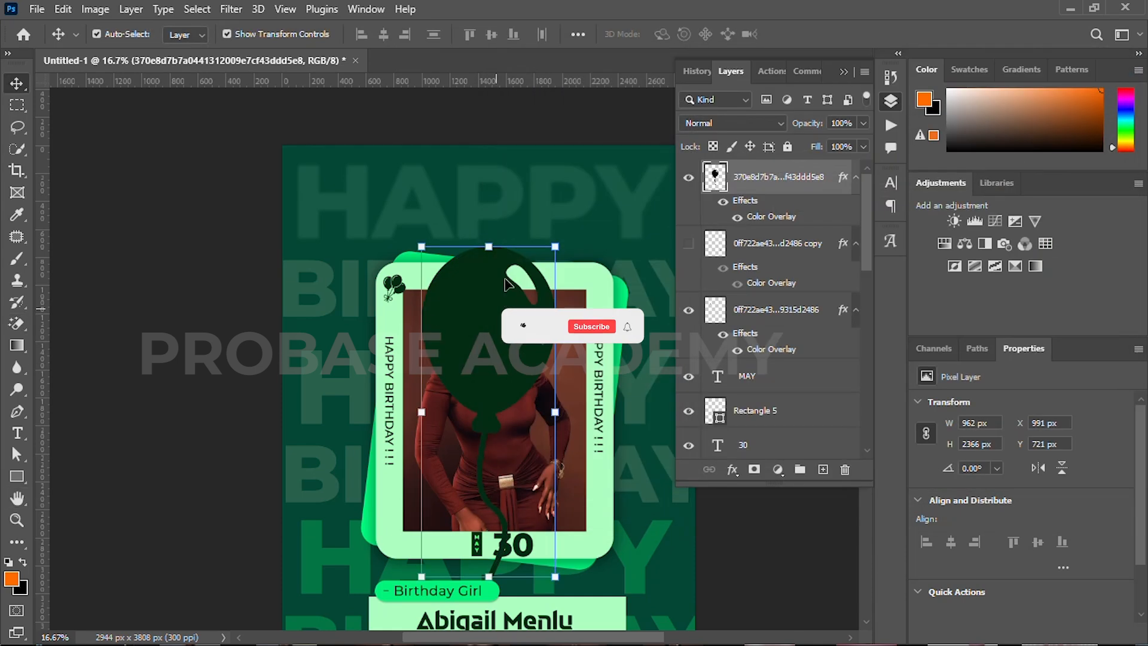
# Scale the single balloon to about 13.93%, rotate it about -8.94°, and place it in the frame's lower-right corner.
pyautogui.click(487, 245)
pyautogui.moveTo(493, 245); pyautogui.dragTo(602, 521)
pyautogui.scroll(5, 603, 521)
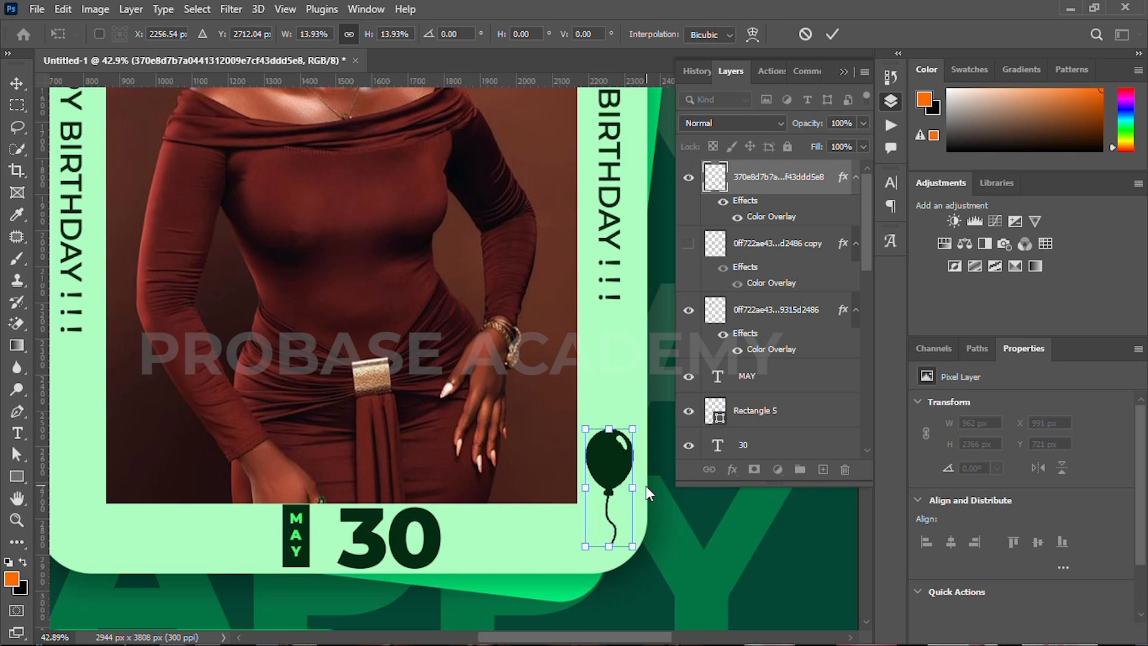
pyautogui.moveTo(654, 487); pyautogui.dragTo(657, 478)
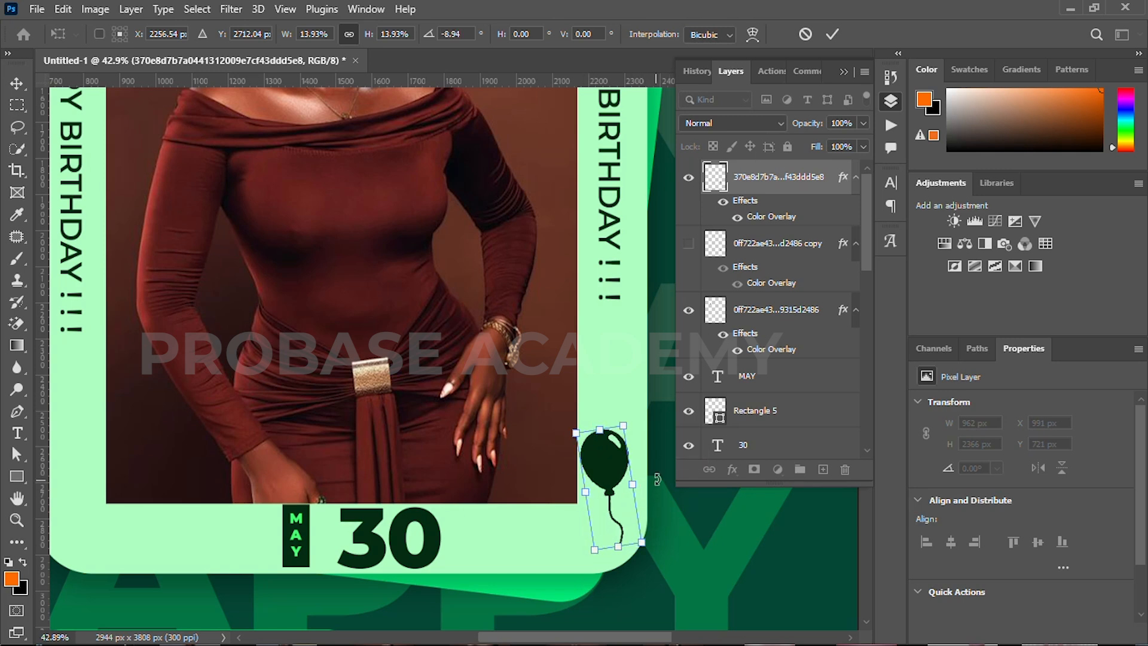
pyautogui.click(832, 34)
# Replace the Probase Academy text beside the small portrait logo above the frame with a person's first name.
pyautogui.scroll(-5, 656, 520)
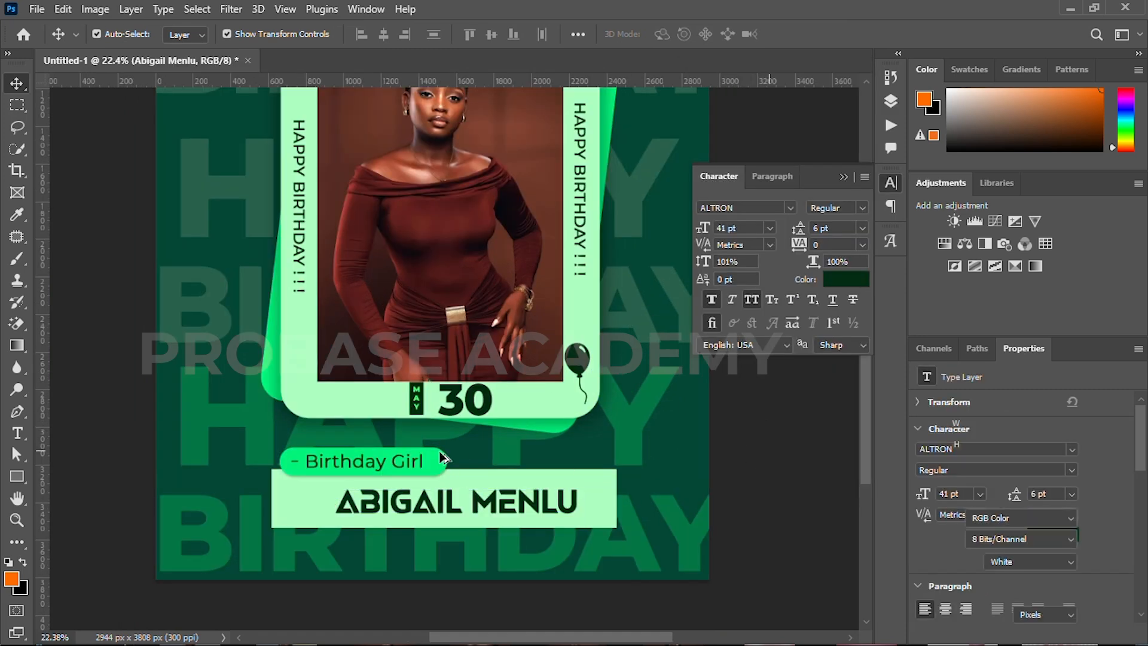
pyautogui.scroll(-3, 447, 485)
pyautogui.scroll(-2, 447, 485)
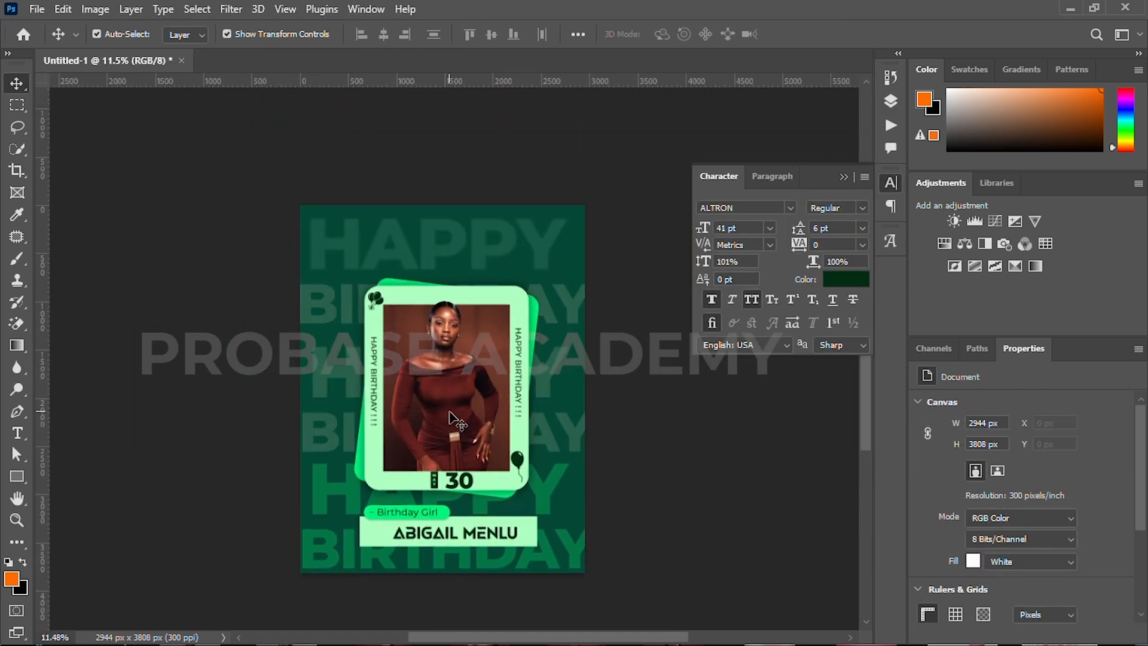
pyautogui.press('t')
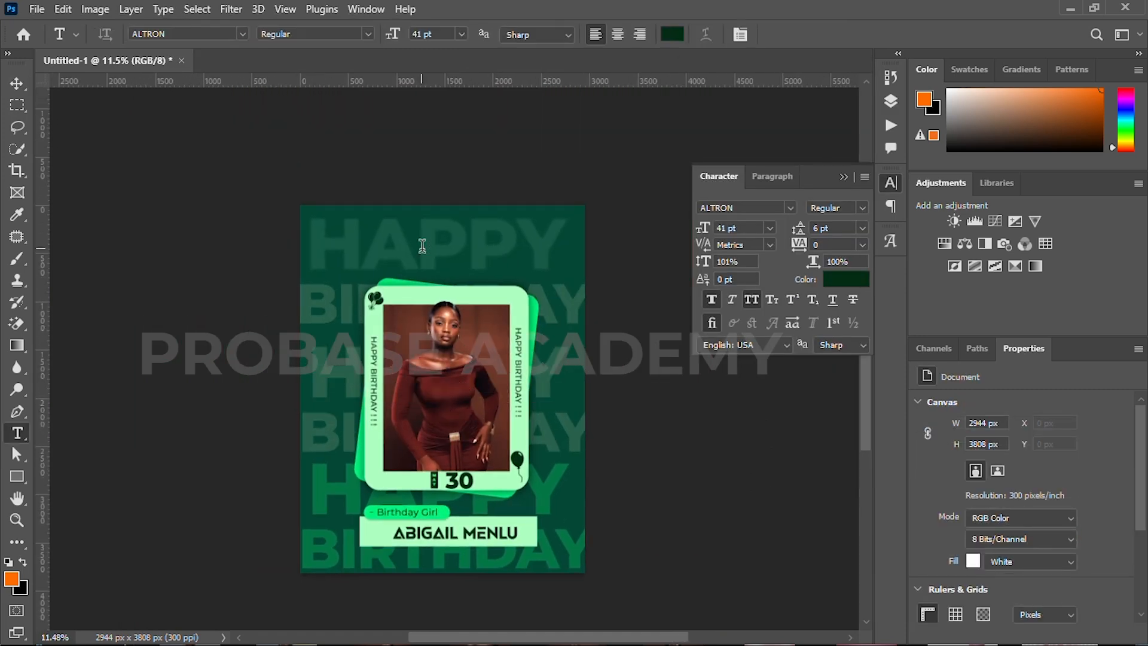
pyautogui.click(420, 247)
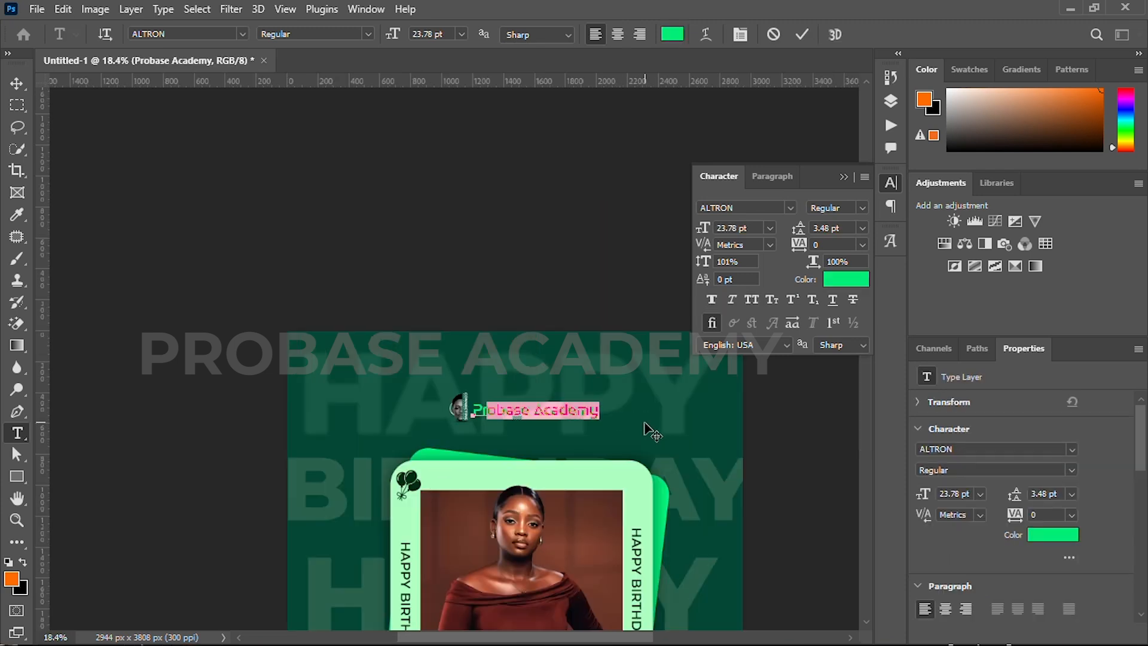
pyautogui.write('ince')
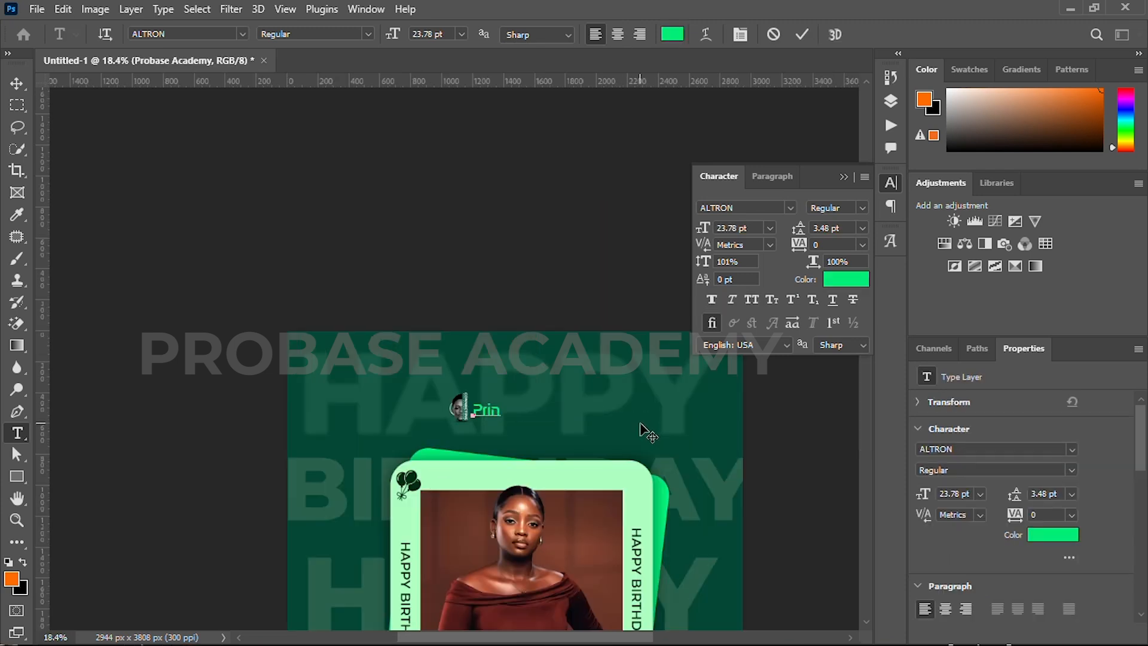
pyautogui.click(801, 34)
pyautogui.press('v')
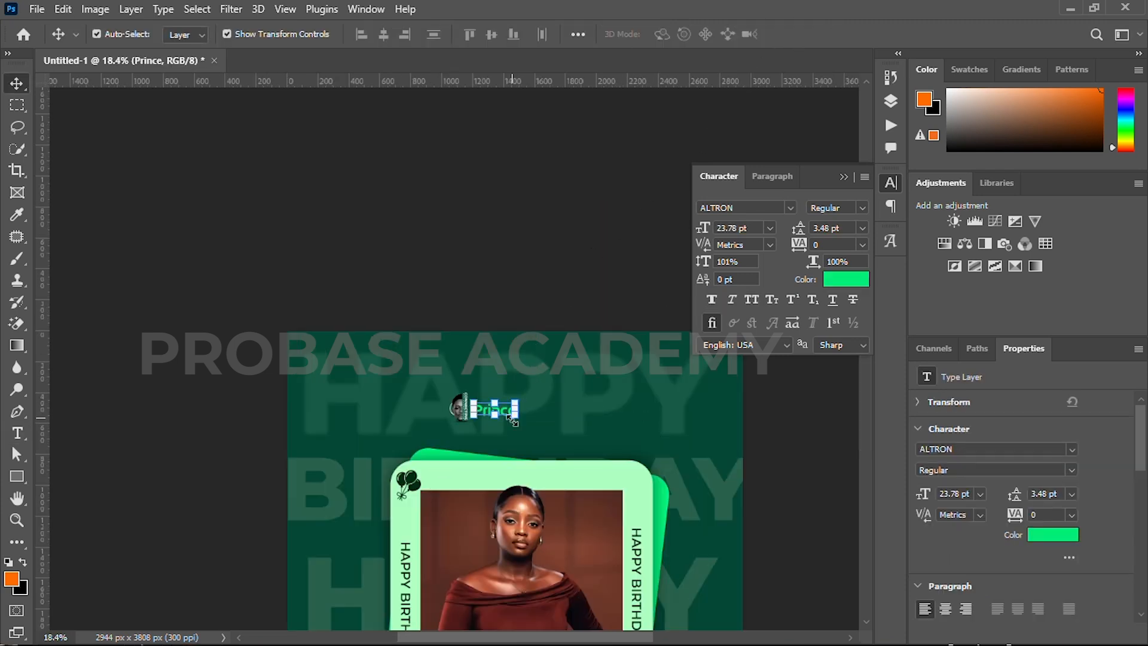
# Scale the name text beside the small portrait logo to about 193.10% and recolor it light green 66ff8a.
pyautogui.moveTo(518, 410)
pyautogui.mouseDown()
pyautogui.moveTo(560, 410)
pyautogui.moveTo(533, 412)
pyautogui.mouseUp()
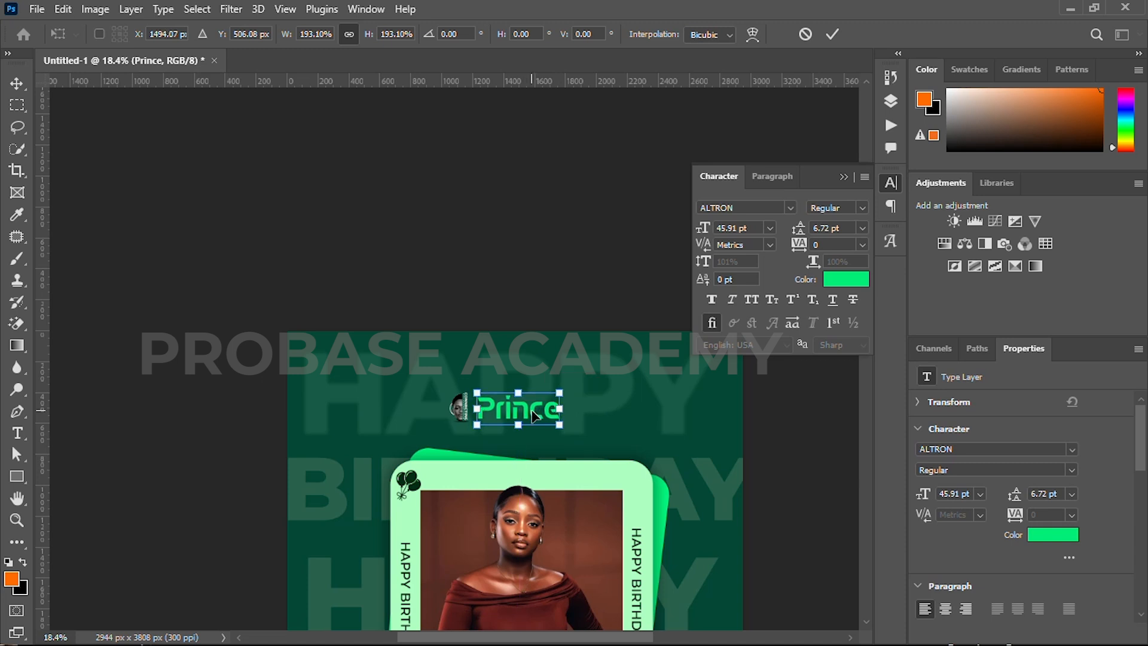
pyautogui.click(831, 34)
pyautogui.click(845, 279)
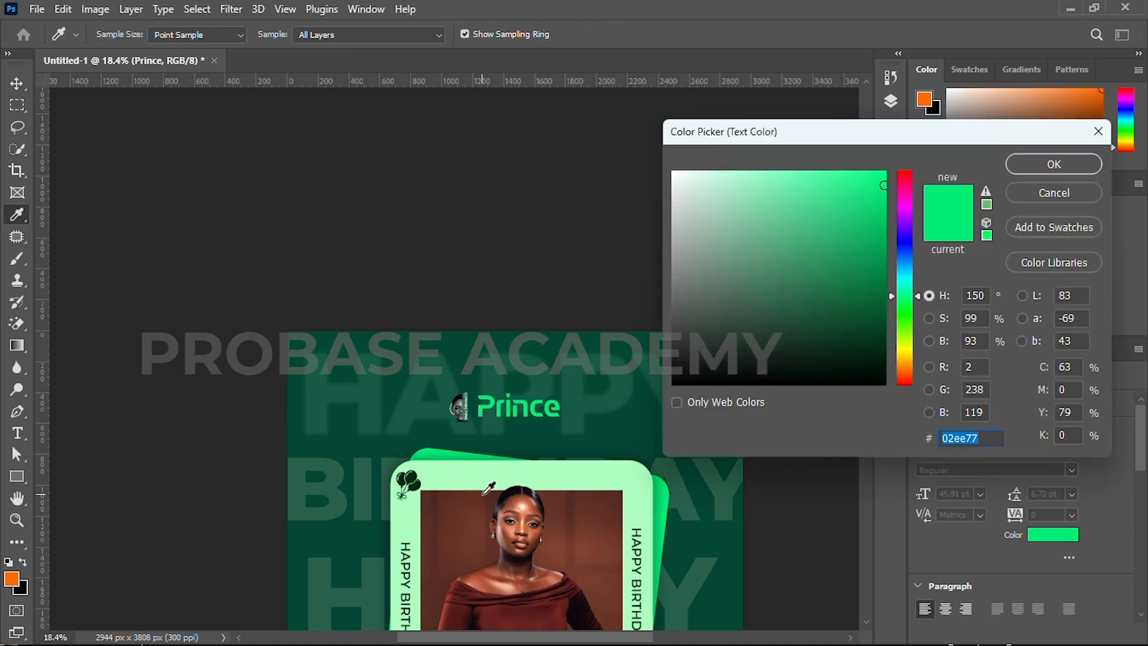
pyautogui.click(504, 465)
pyautogui.moveTo(775, 199); pyautogui.dragTo(801, 157)
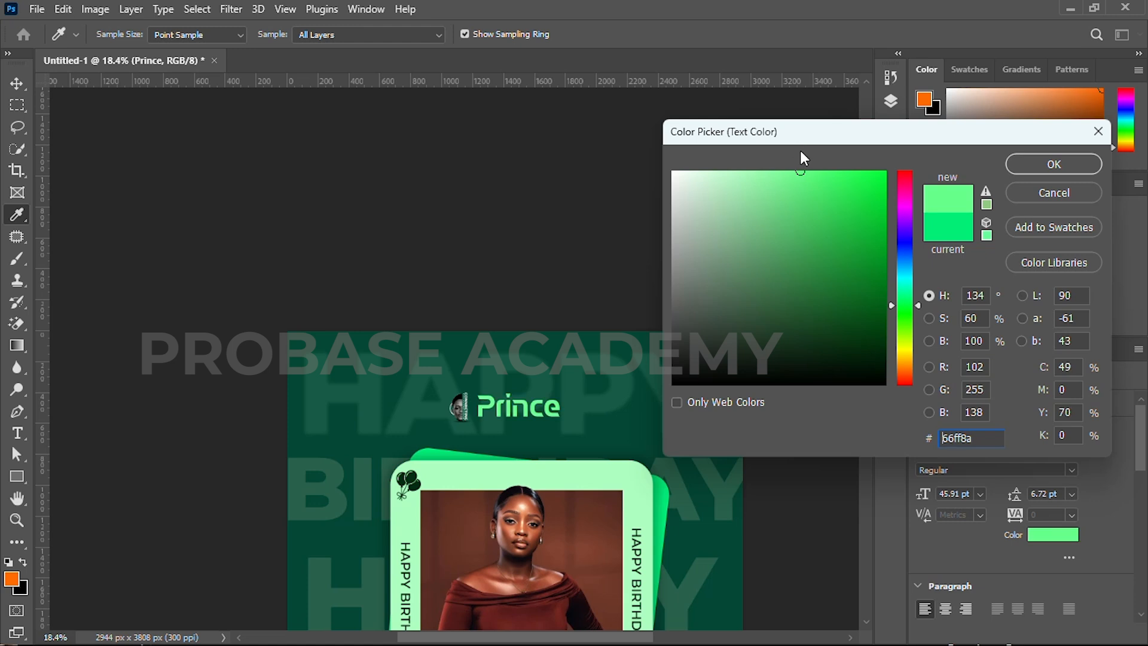
pyautogui.click(1015, 166)
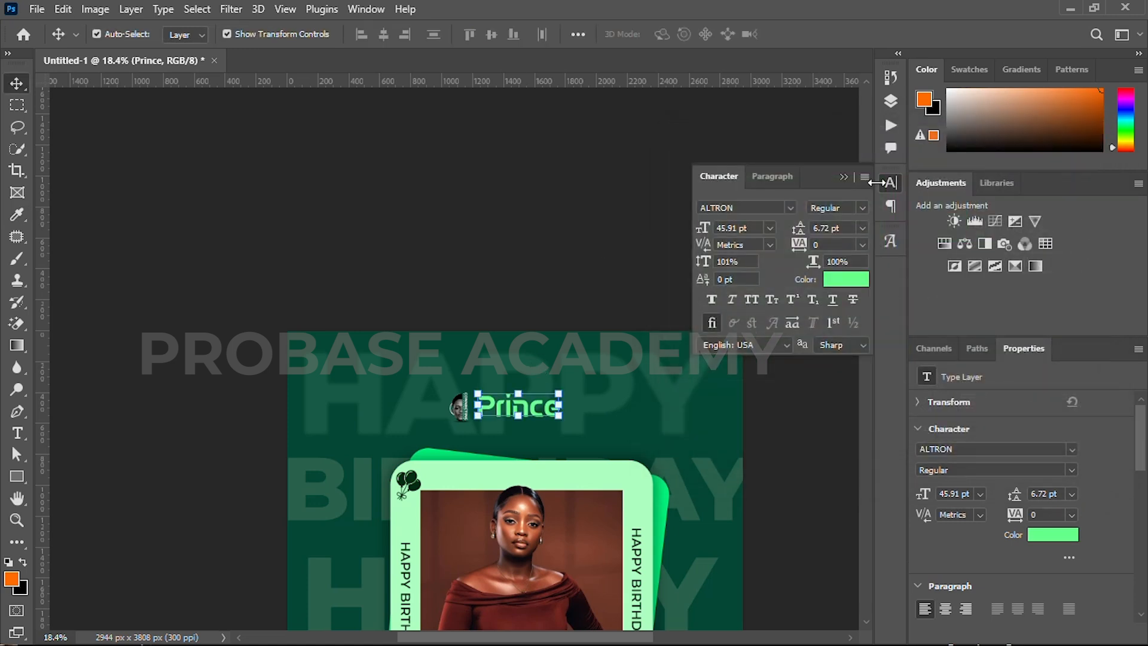
# Change the font of the logo's name text to Agale DEMO and deselect the layer.
pyautogui.click(792, 207)
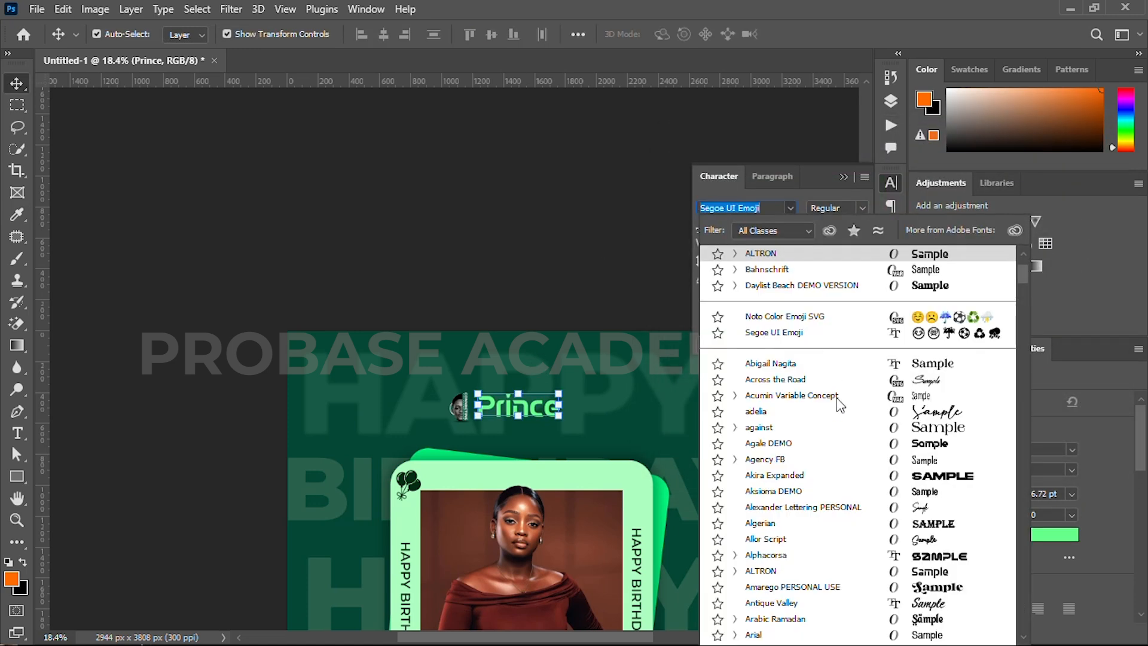
pyautogui.click(830, 443)
pyautogui.scroll(3, 545, 410)
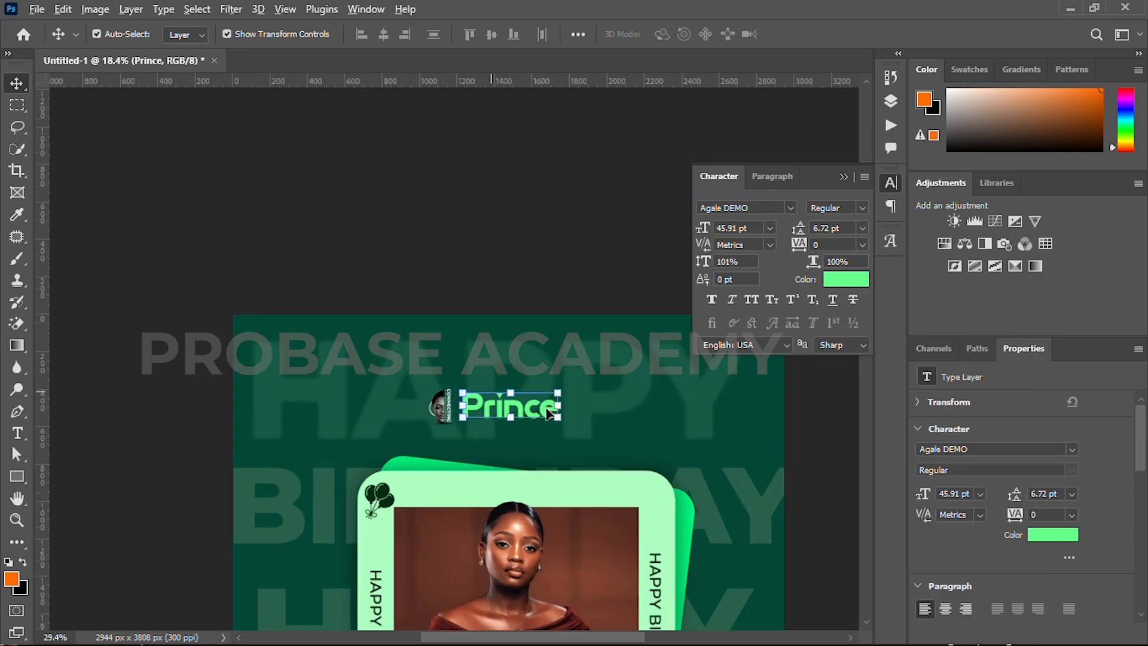
pyautogui.scroll(-3, 531, 419)
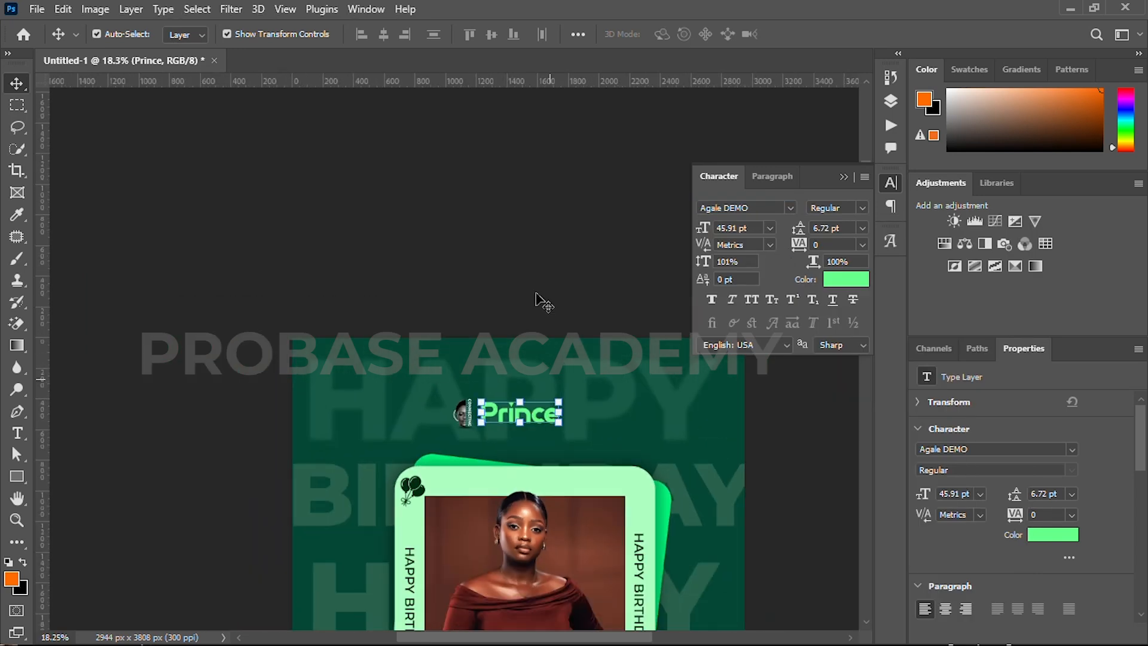
pyautogui.click(536, 304)
# Draw a closed, curved swoosh shape with the Pen tool just above the logo's name text, filled with the recently used light green.
pyautogui.scroll(2, 418, 400)
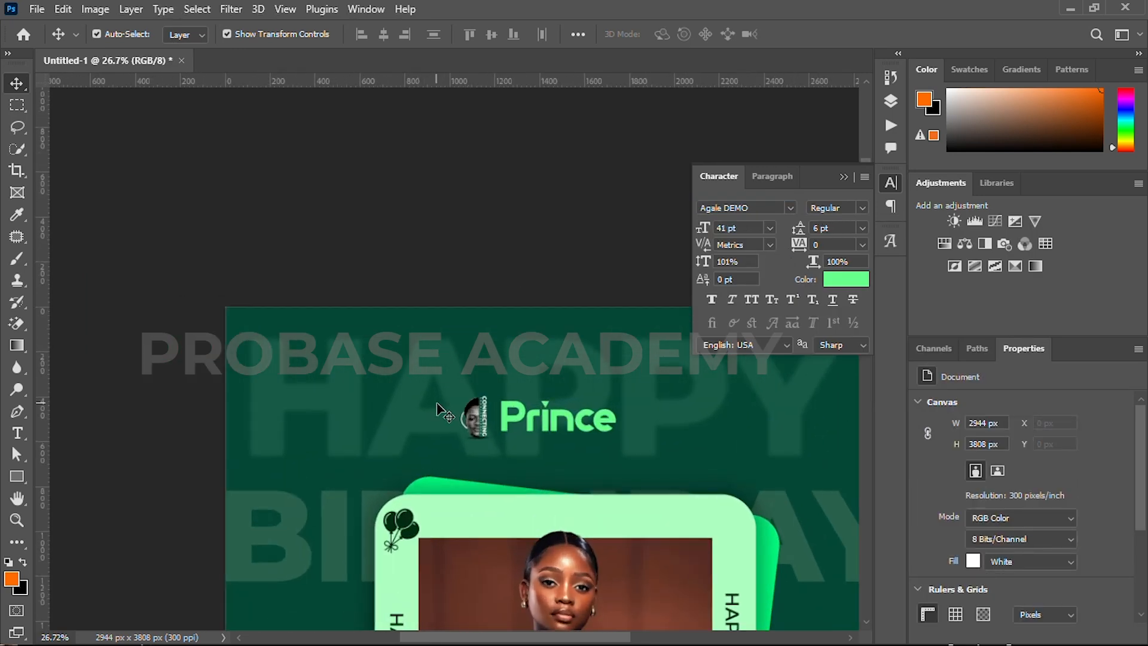
pyautogui.press('p')
pyautogui.click(186, 34)
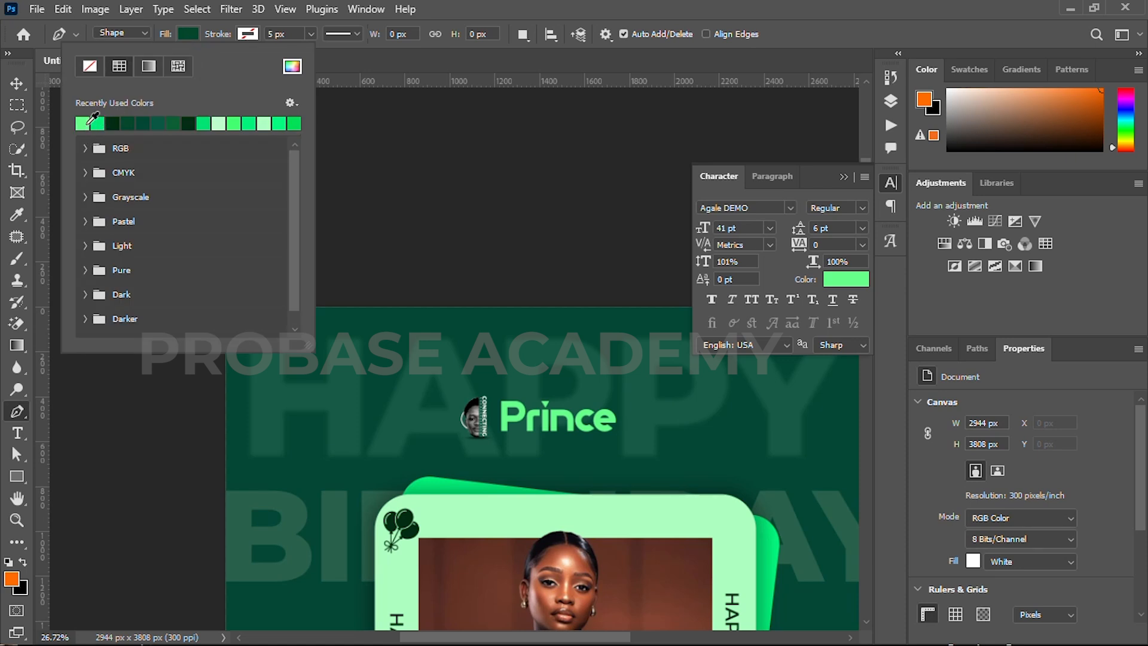
pyautogui.click(479, 375)
pyautogui.moveTo(583, 383); pyautogui.dragTo(612, 366)
pyautogui.click(479, 377)
pyautogui.click(17, 83)
pyautogui.click(553, 274)
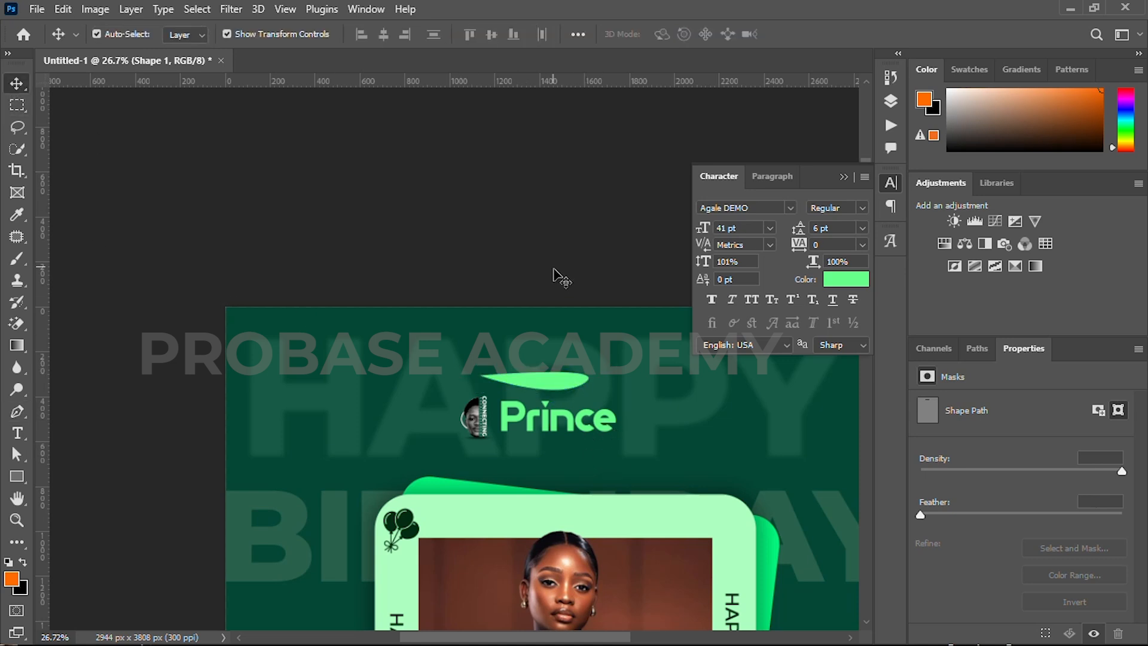
# Move the light green swoosh directly beneath the logo's name text as an underline.
pyautogui.scroll(-3, 562, 392)
pyautogui.scroll(3, 562, 388)
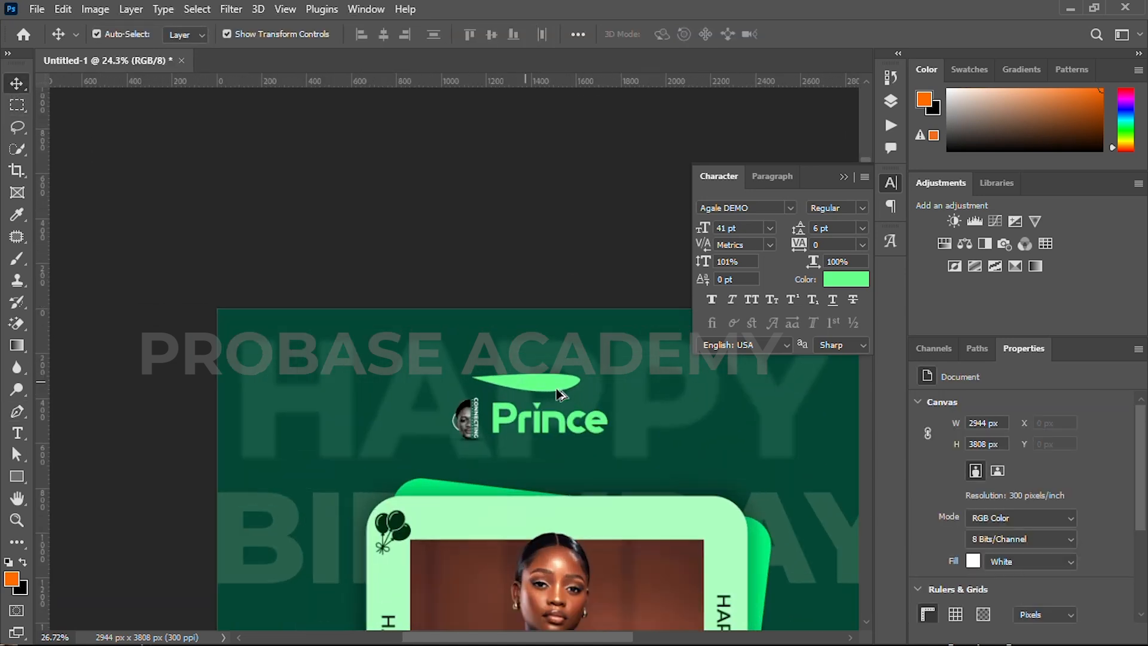
pyautogui.moveTo(548, 386); pyautogui.dragTo(496, 263)
pyautogui.scroll(-2, 567, 449)
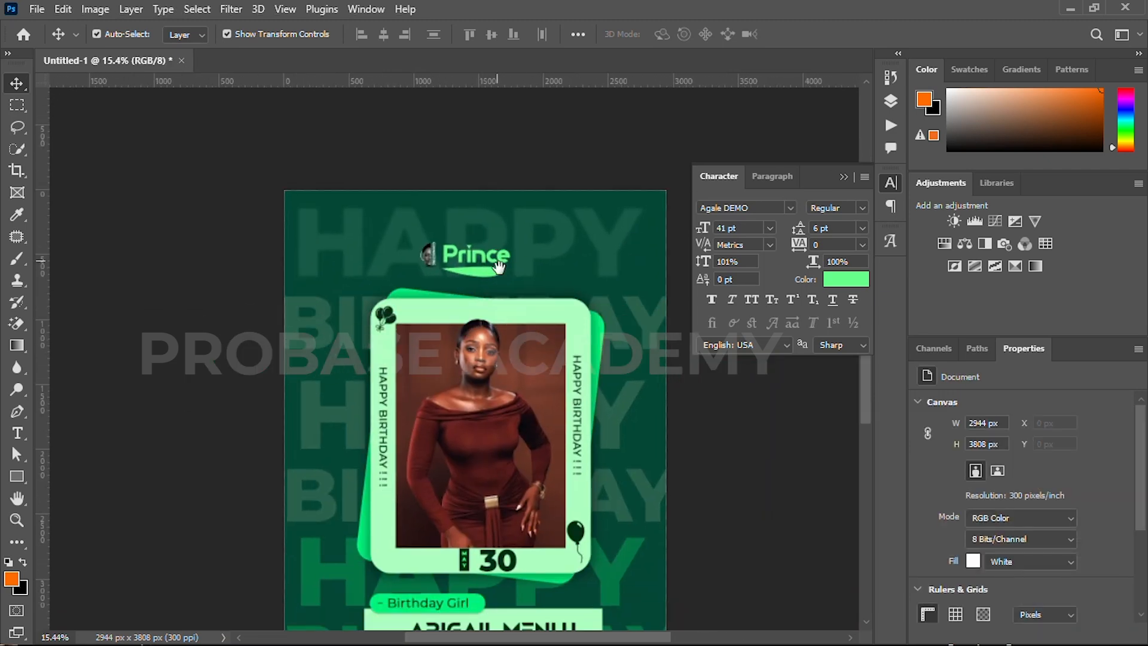
pyautogui.scroll(-3, 499, 365)
pyautogui.moveTo(518, 390); pyautogui.dragTo(512, 366)
pyautogui.scroll(2, 513, 397)
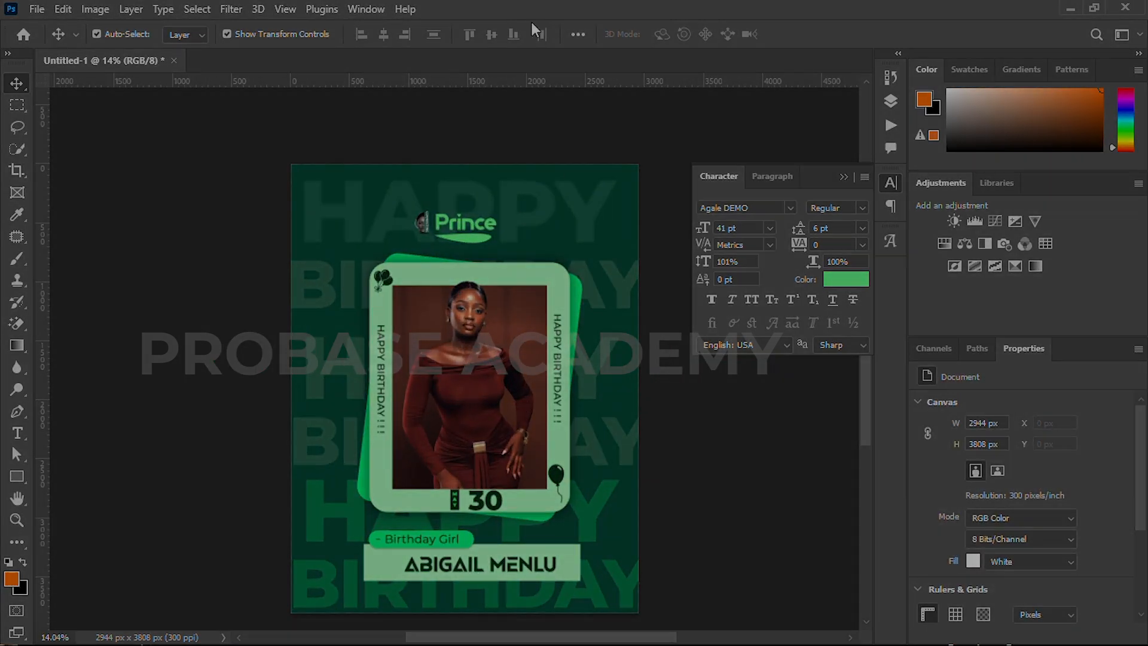